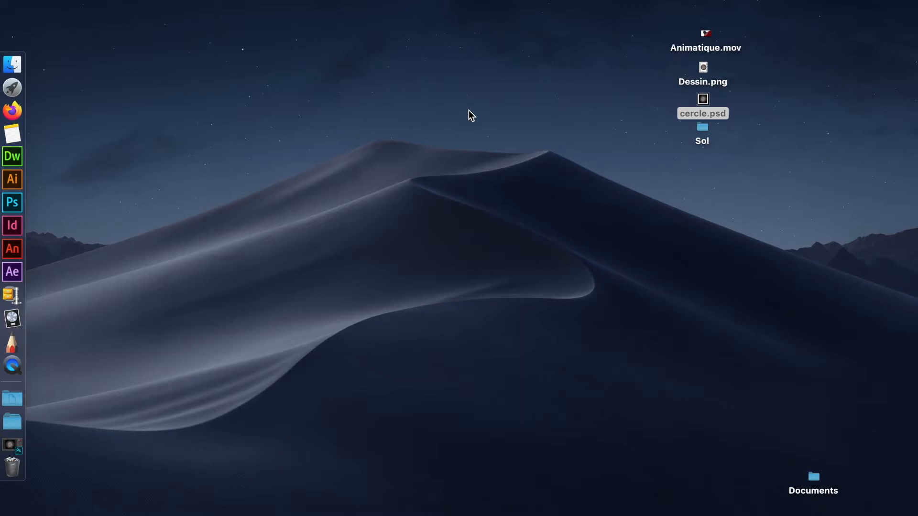
Preview the Dessin.png drawing from the files on the desktop
click(705, 35)
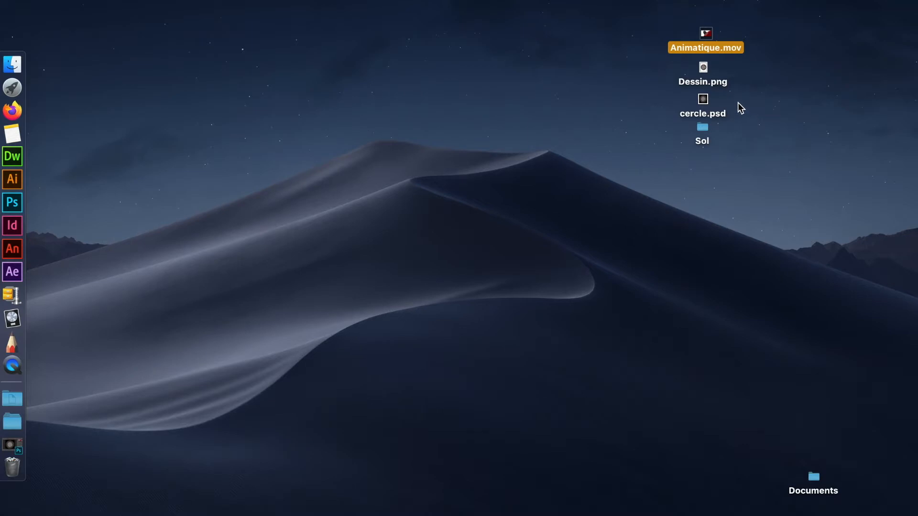
click(703, 69)
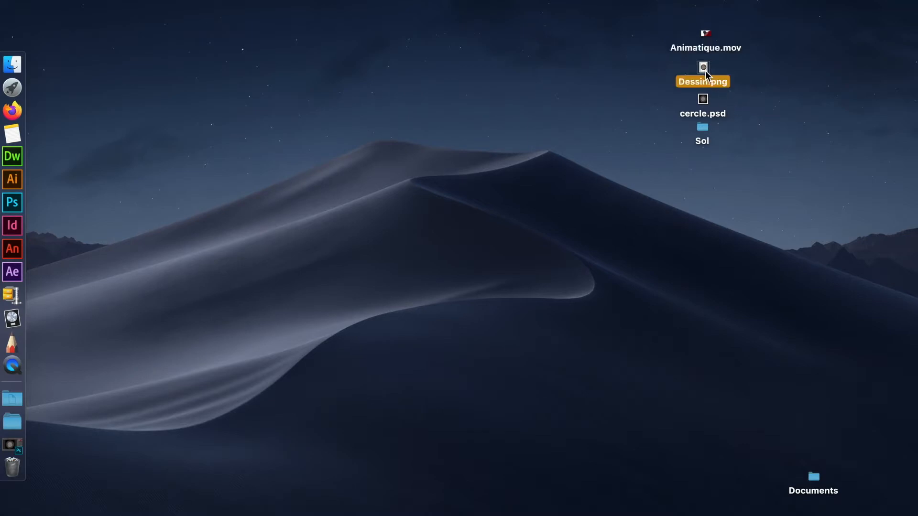
key(space)
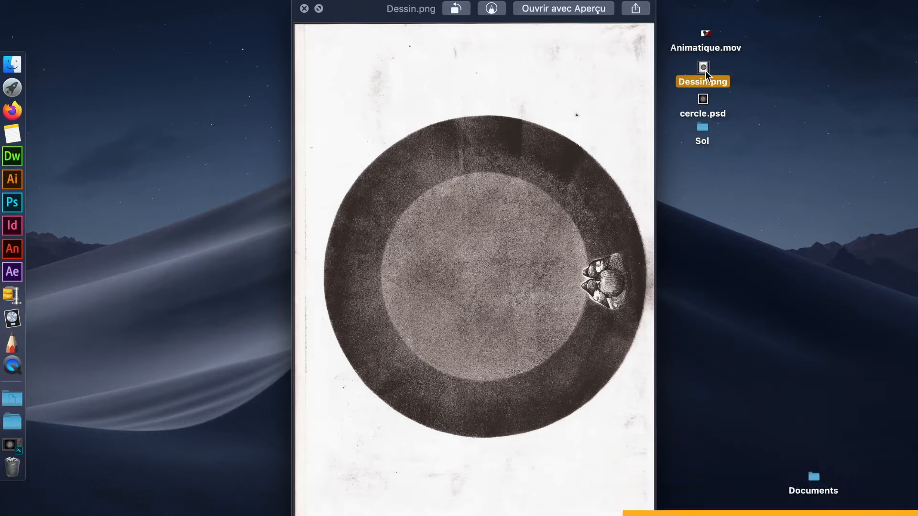
Switch to Photoshop and examine the layers of cercle.psd by toggling the visibility of Spectateurs, Gradins and Sol
click(12, 203)
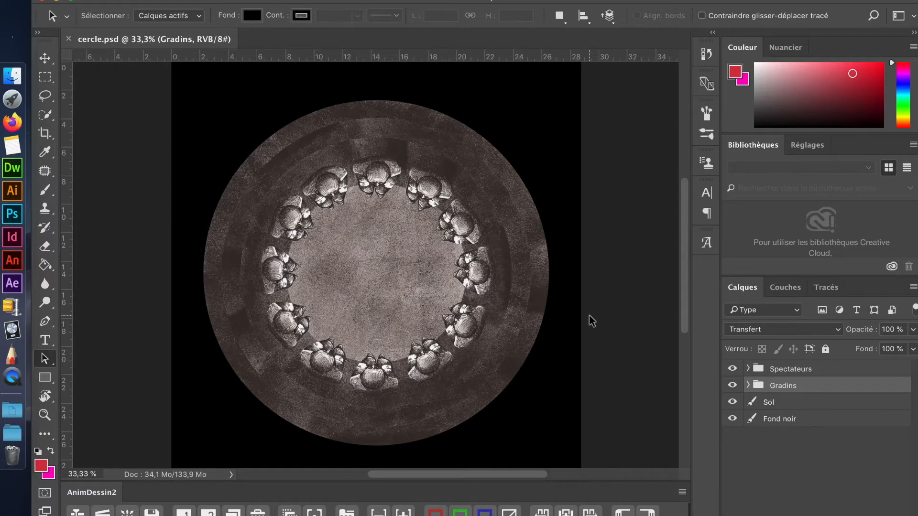
click(732, 368)
click(732, 370)
click(732, 369)
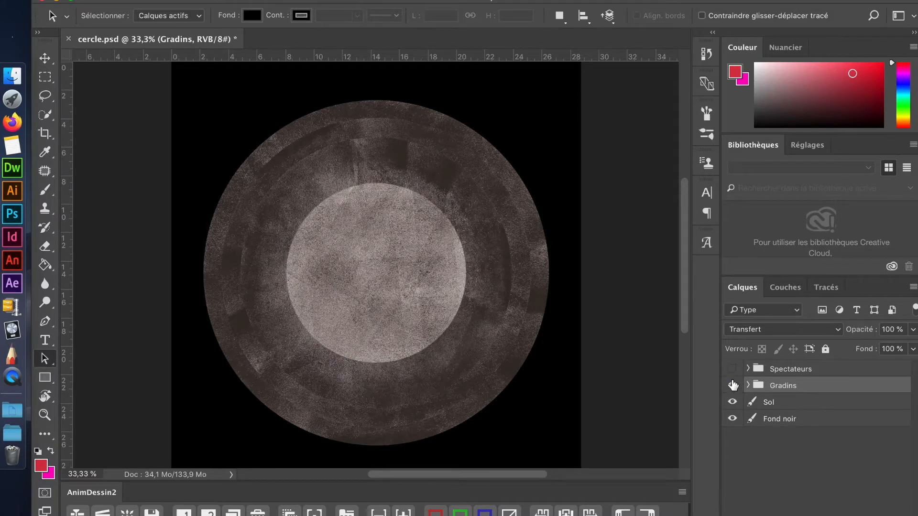
click(732, 386)
click(732, 386)
click(732, 386)
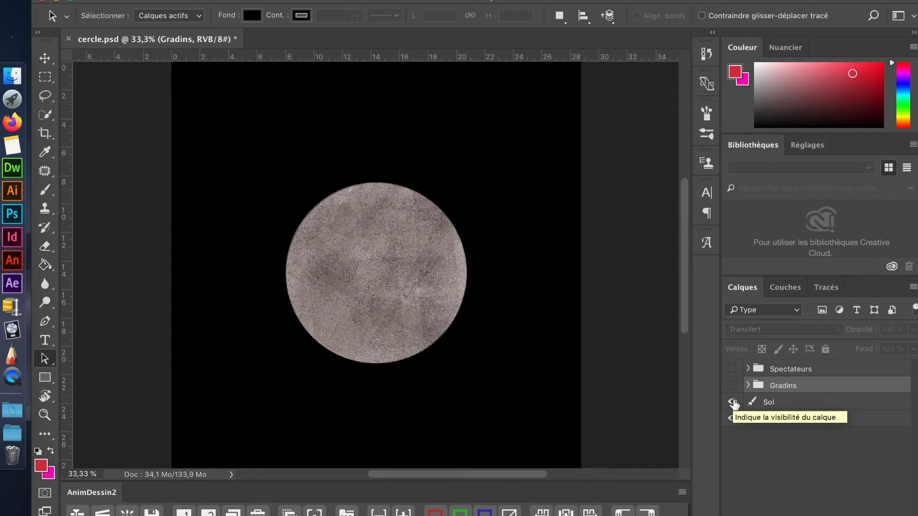
click(732, 403)
click(732, 403)
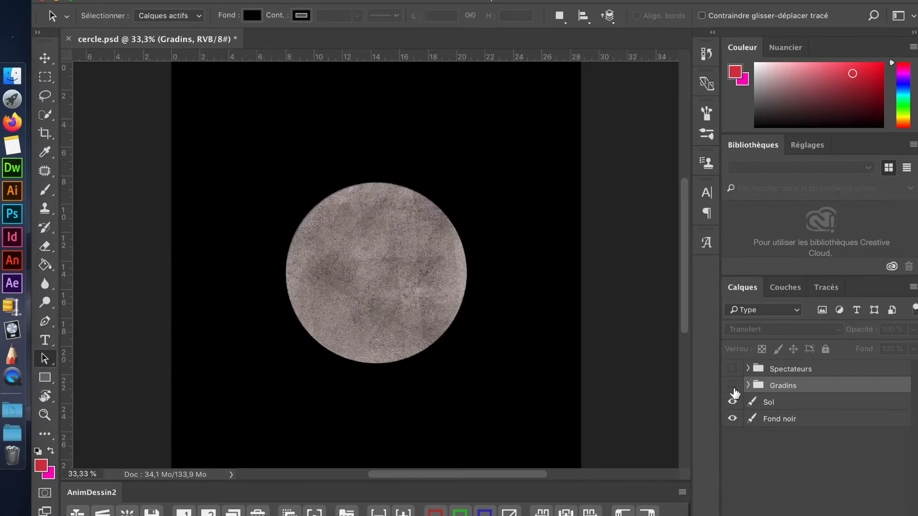
click(732, 387)
click(732, 369)
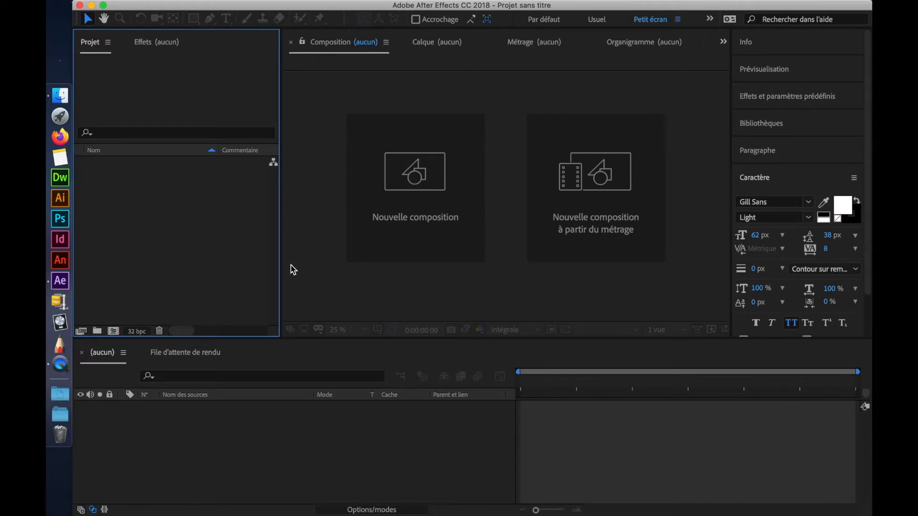
Create a new After Effects composition with the HDTV 1080 25 preset and a green 71BC58 background
click(422, 193)
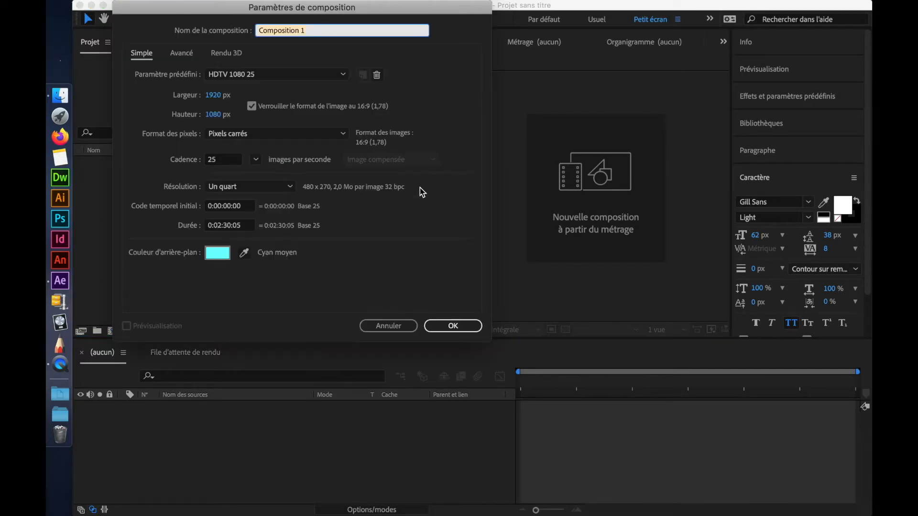
click(215, 263)
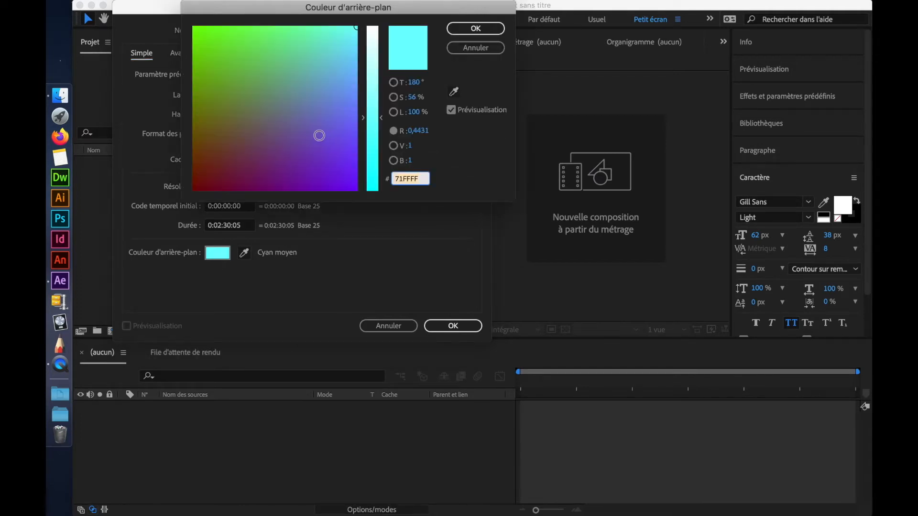
click(244, 75)
mouse_move(244, 76)
mouse_down()
mouse_move(266, 57)
mouse_move(250, 70)
mouse_up()
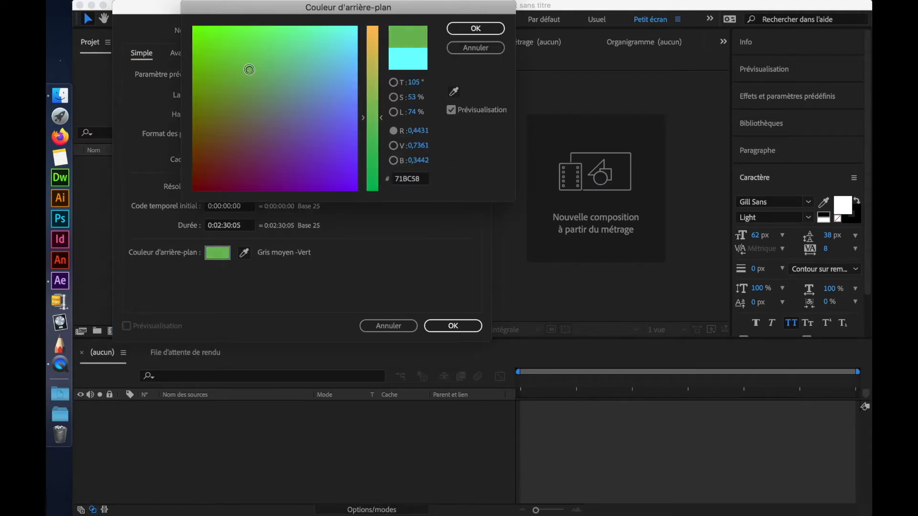
click(476, 29)
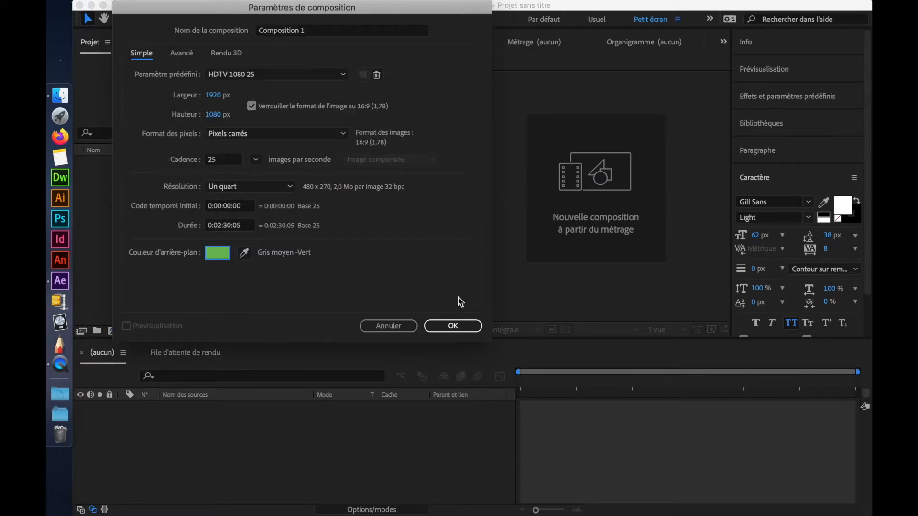
click(455, 326)
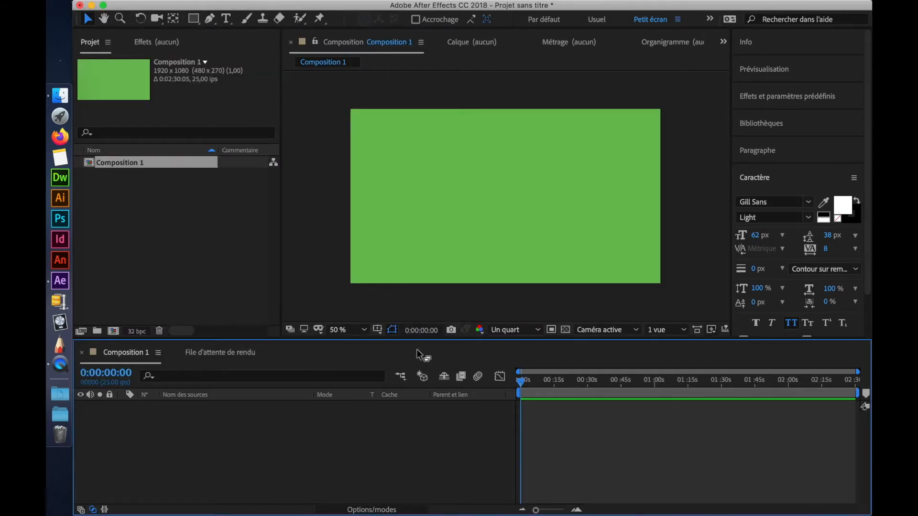
Rename the new composition as Compo principale in its composition settings
right_click(129, 165)
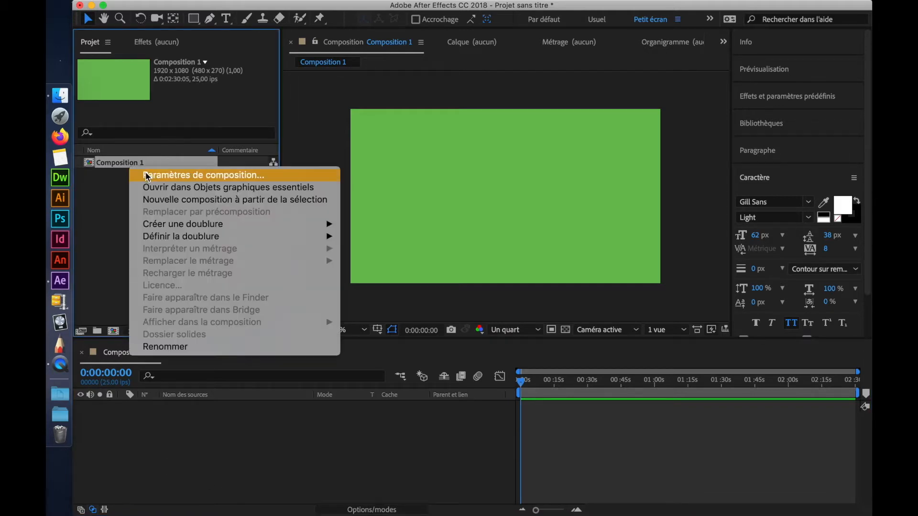
click(146, 176)
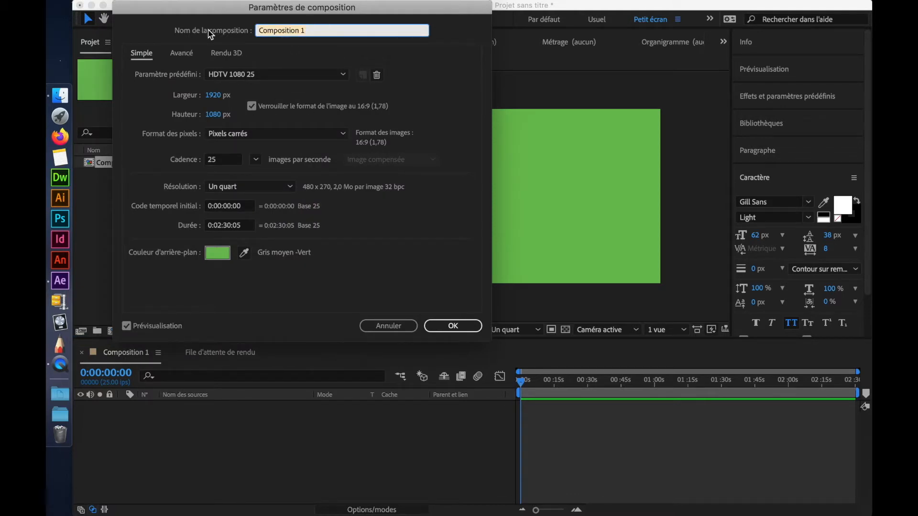
text(Compo principale)
key(Return)
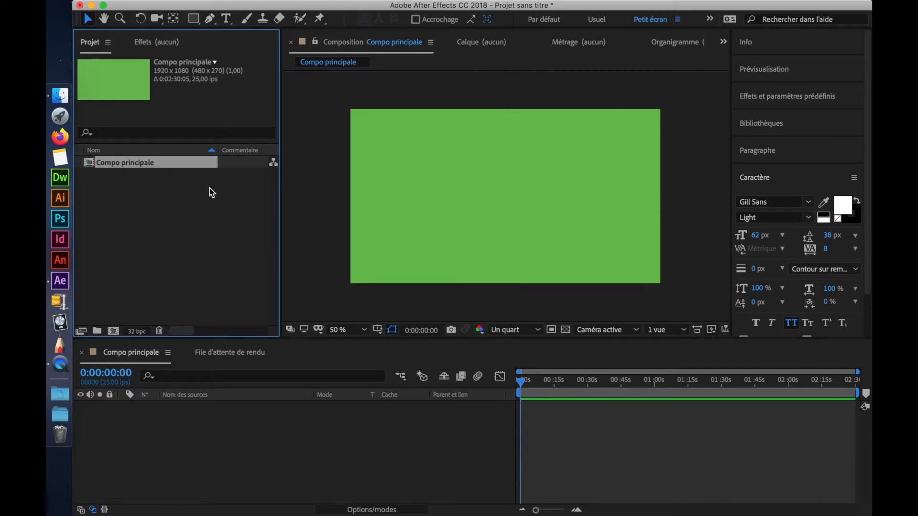
Import cercle.psd from Finder into the project as a composition with editable layer styles
click(60, 95)
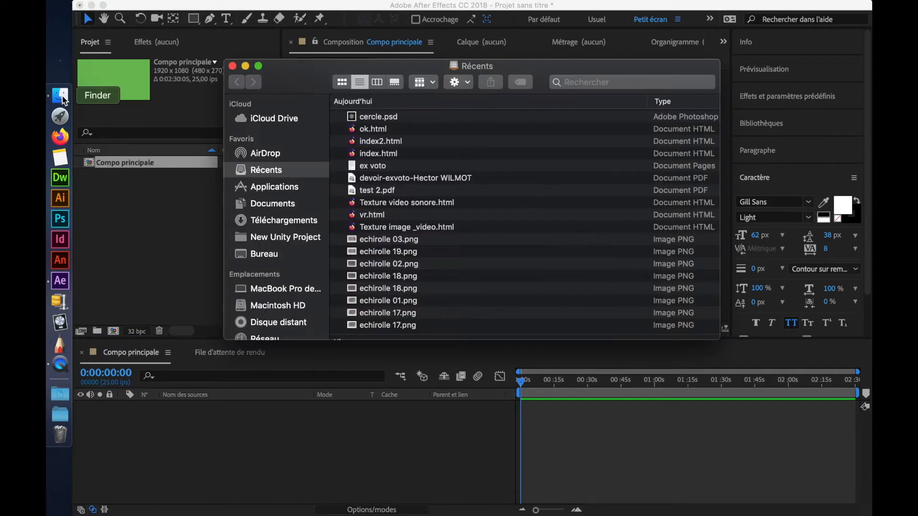
click(382, 124)
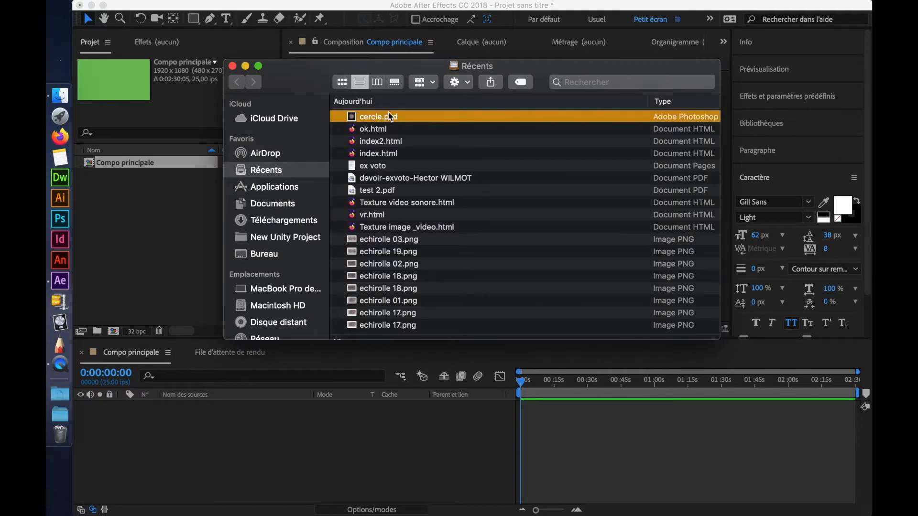
drag(392, 119, 128, 260)
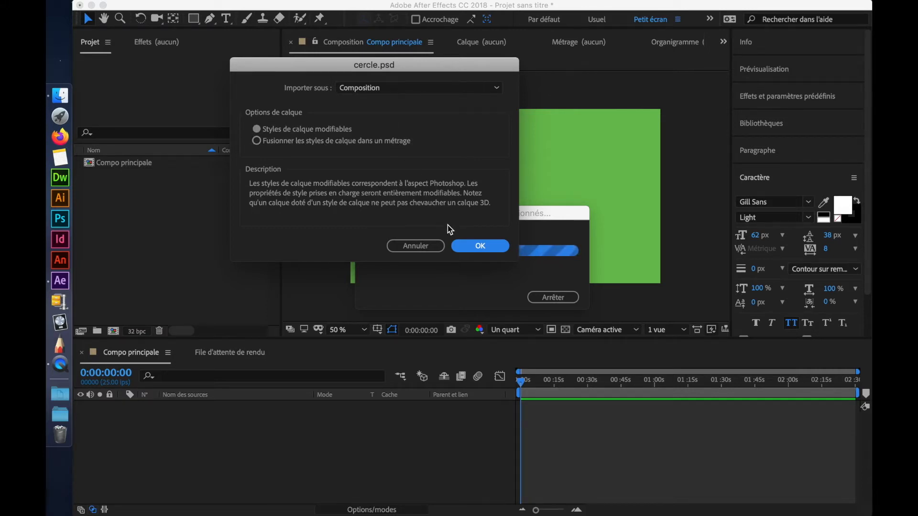
click(472, 246)
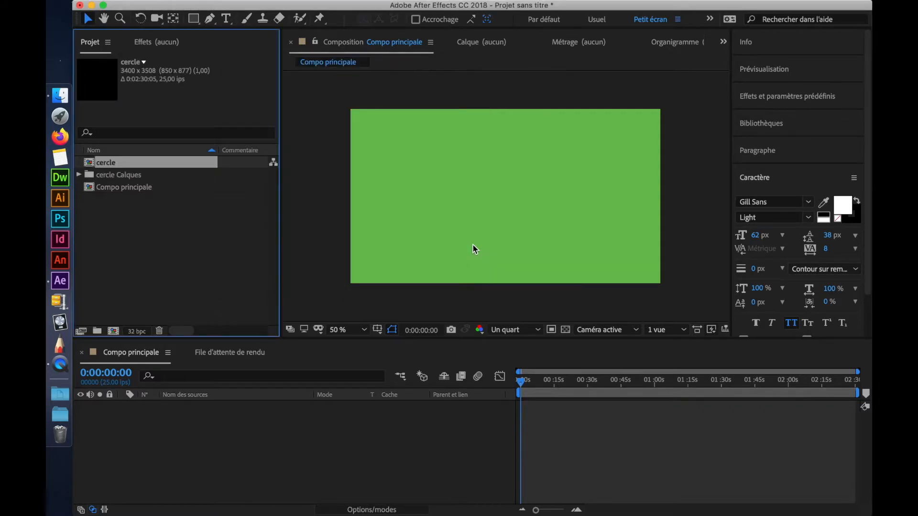
Open the cercle composition and hide its Sol/cercle.psd and Fond noir/cercle.psd layers
double_click(120, 165)
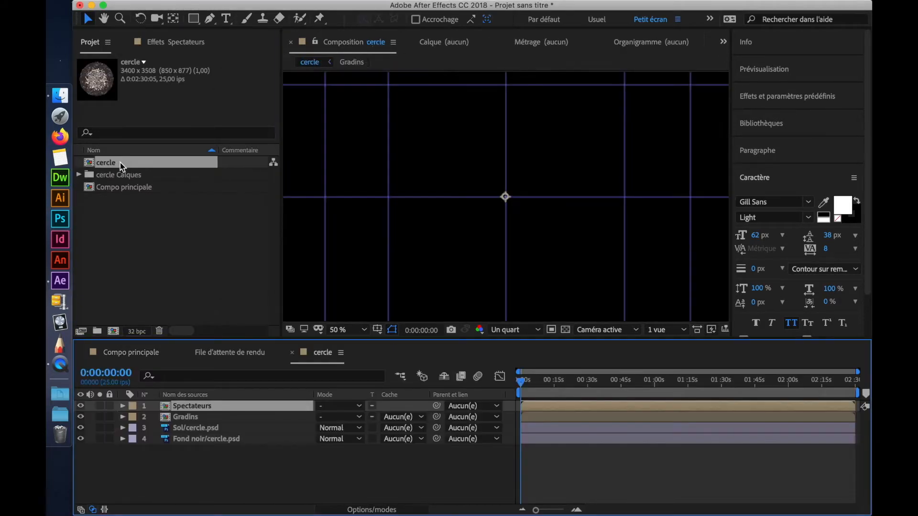
scroll(497, 242, down, 2)
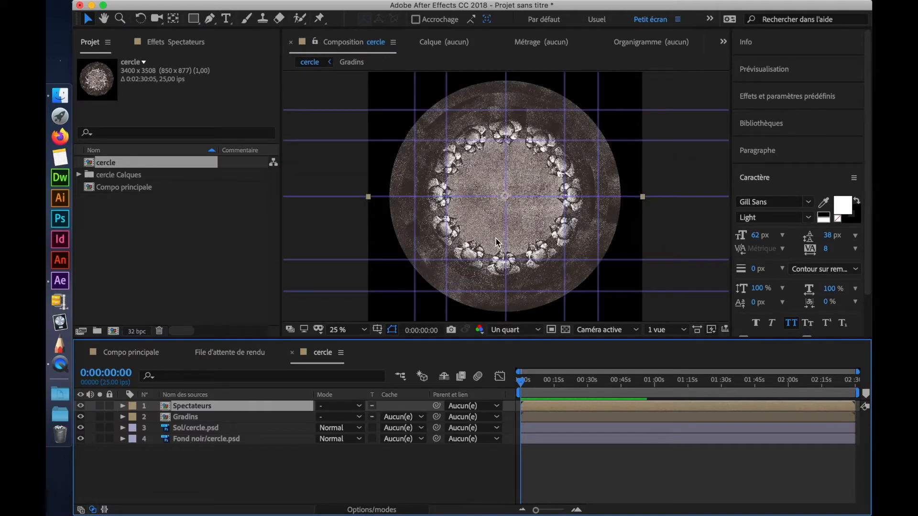
click(185, 417)
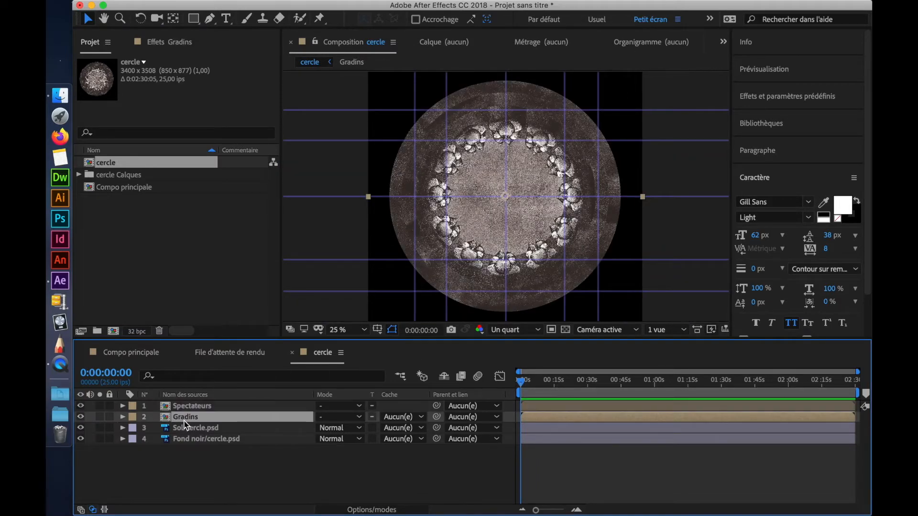
click(185, 427)
click(81, 427)
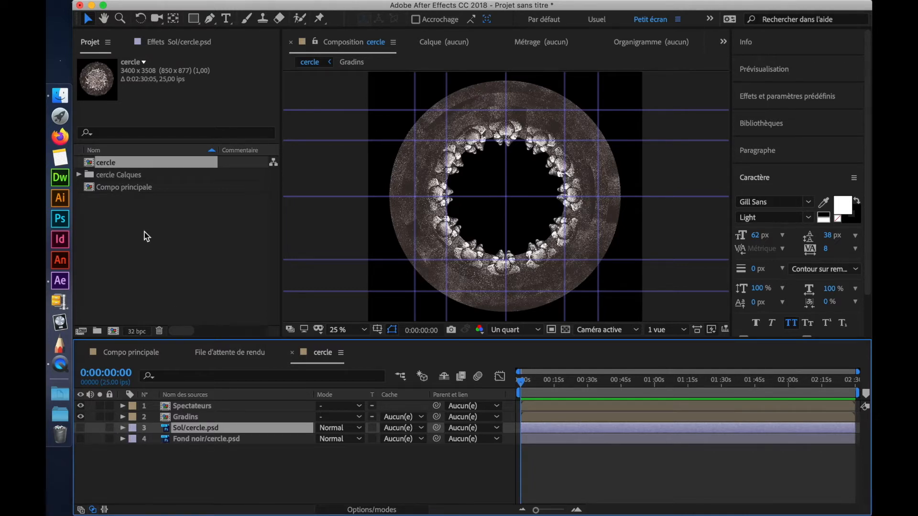
Reopen Compo principale and add the cercle composition to it as a layer
double_click(120, 190)
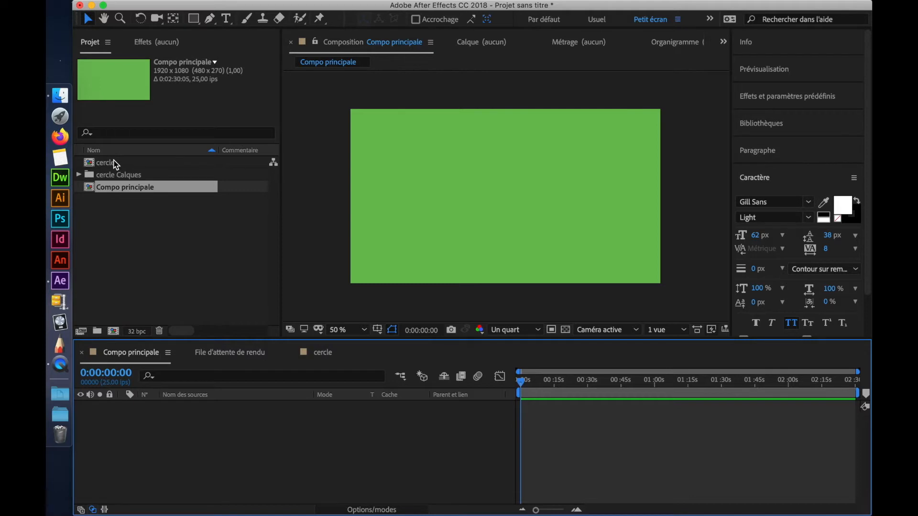
click(111, 163)
drag(111, 165, 138, 427)
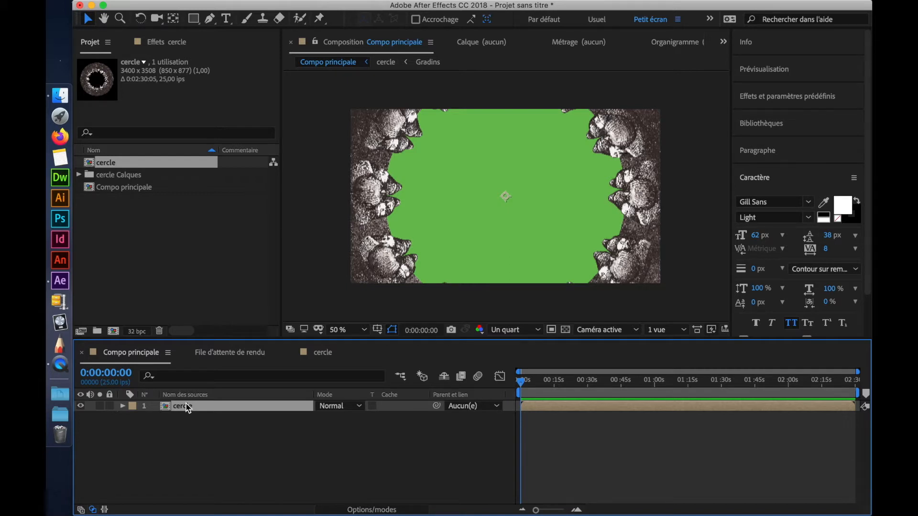
Display the layer switches for Compo principale and make the cercle layer 3D
click(340, 406)
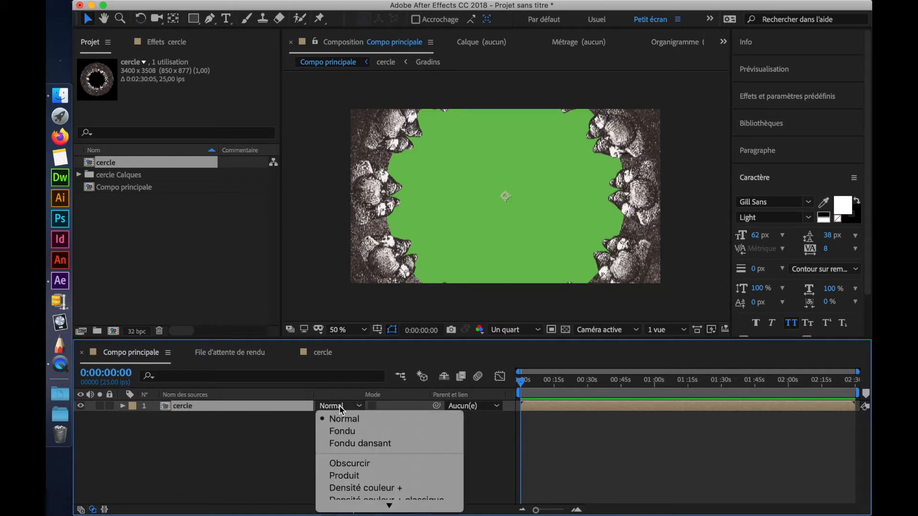
click(340, 406)
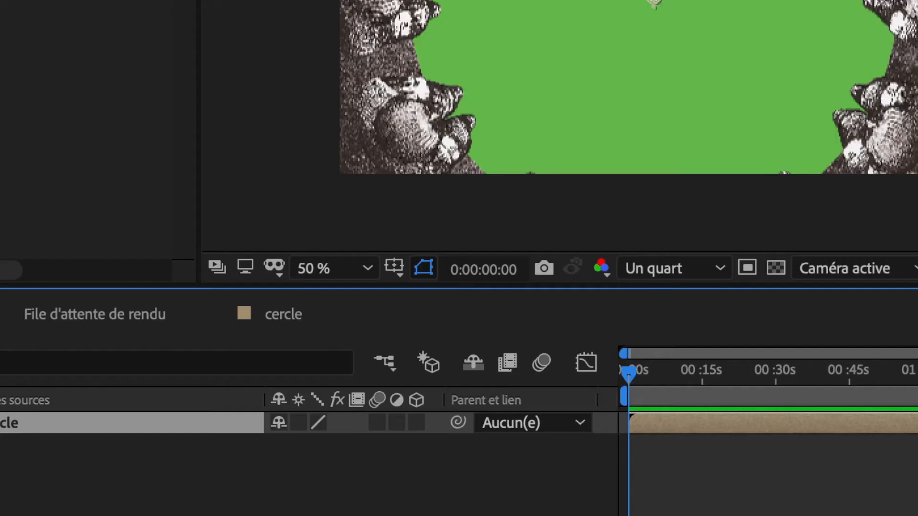
click(417, 422)
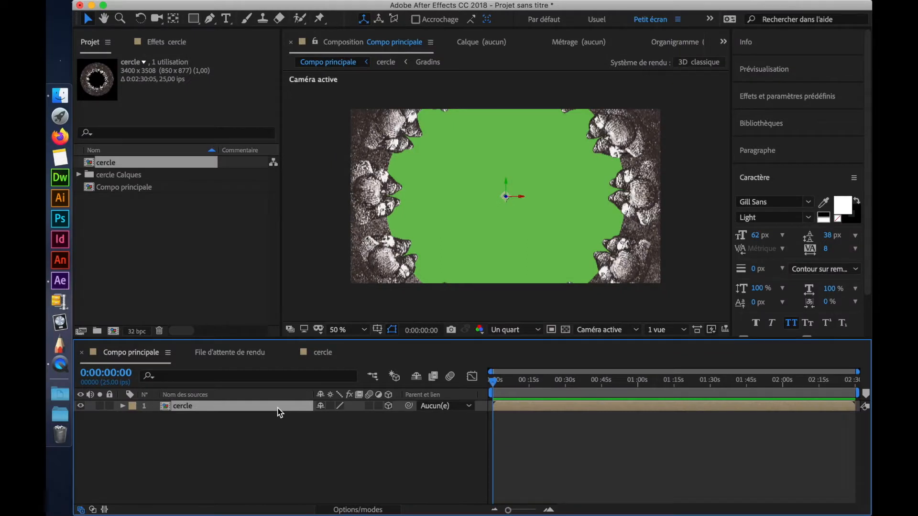
Reveal the cercle layer's Position and move the layer back in depth to a Z value of 4642
key(p)
drag(361, 416, 491, 427)
drag(364, 418, 630, 420)
drag(362, 416, 612, 415)
drag(370, 420, 430, 421)
drag(371, 419, 681, 416)
drag(368, 418, 788, 371)
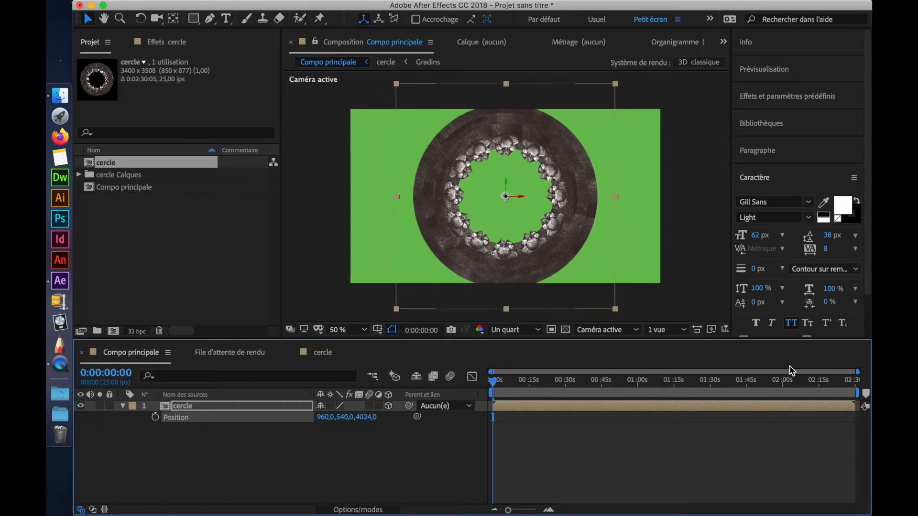
drag(385, 417, 753, 387)
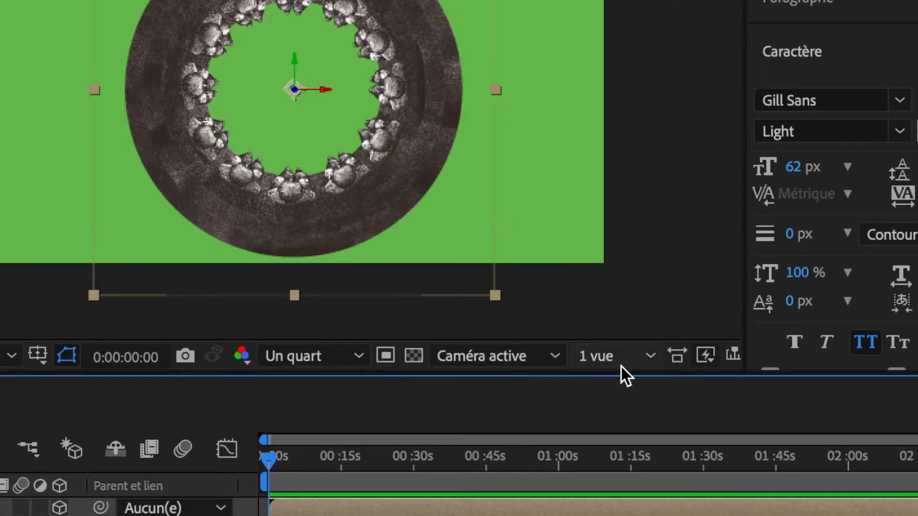
Split the composition viewer into two side-by-side views, with the Haut view enlarged beside the Caméra active view
click(669, 334)
click(628, 403)
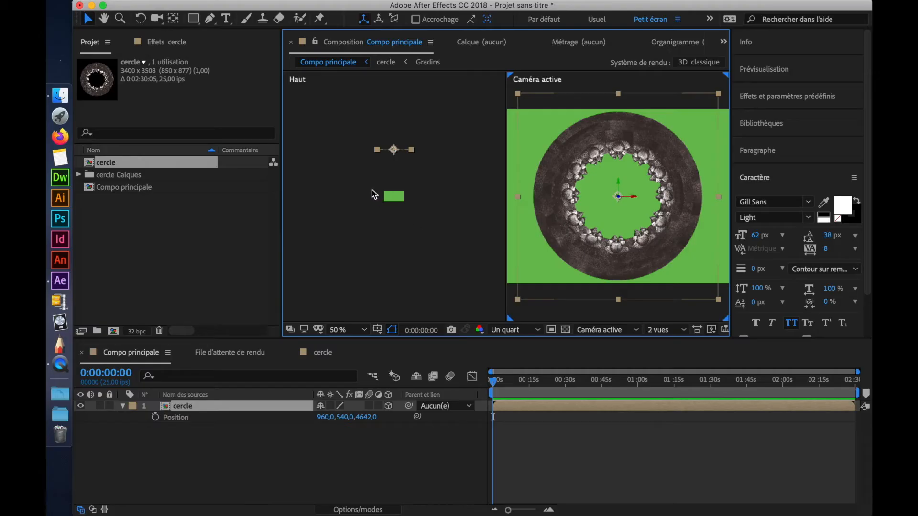
scroll(372, 194, up, 3)
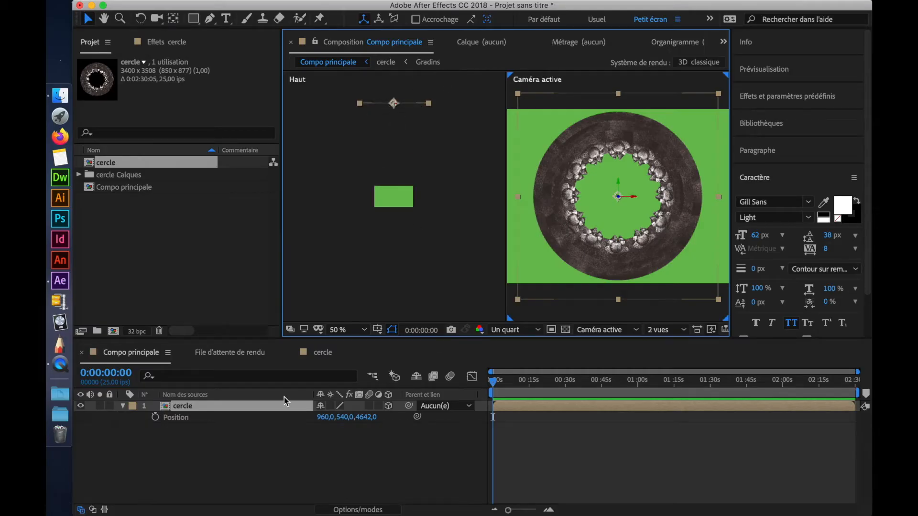
Duplicate the cercle layer in Compo principale
click(230, 413)
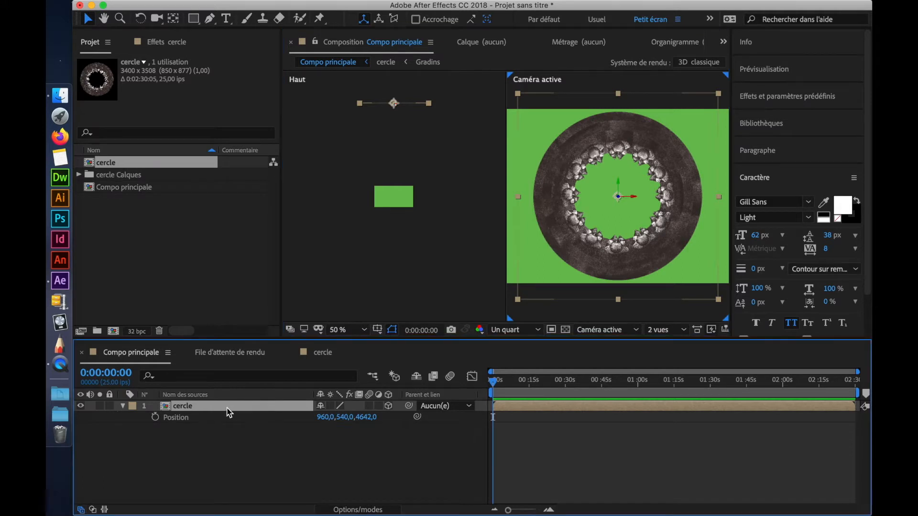
key(super+d)
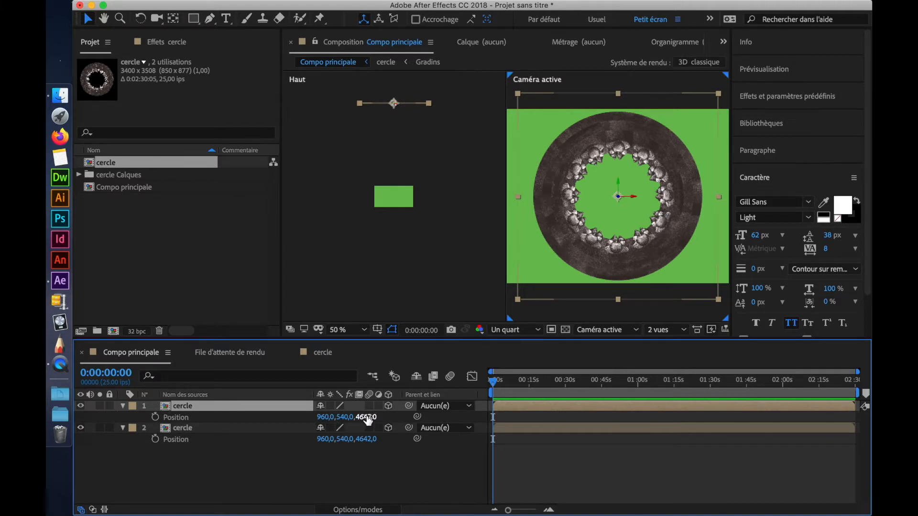
Bring the duplicated cercle layer forward in depth to a Z position of 1823
drag(367, 419, 265, 422)
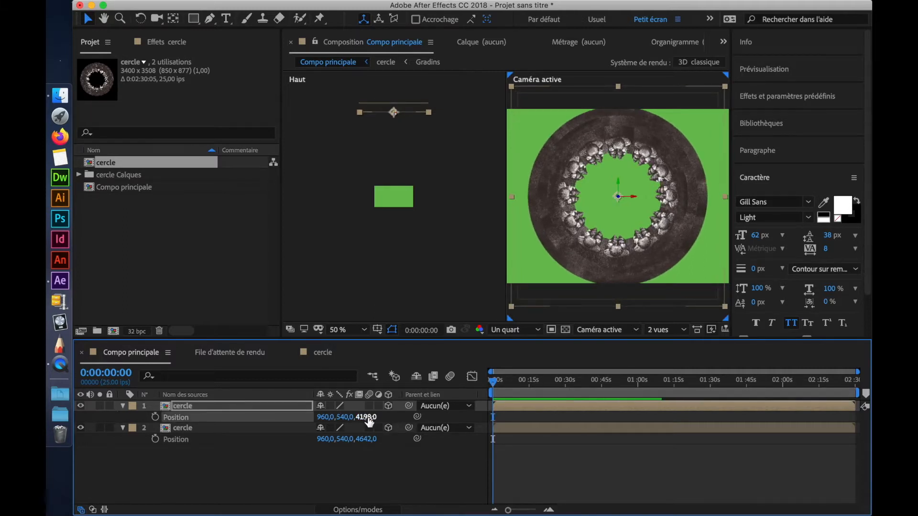
drag(371, 417, 358, 421)
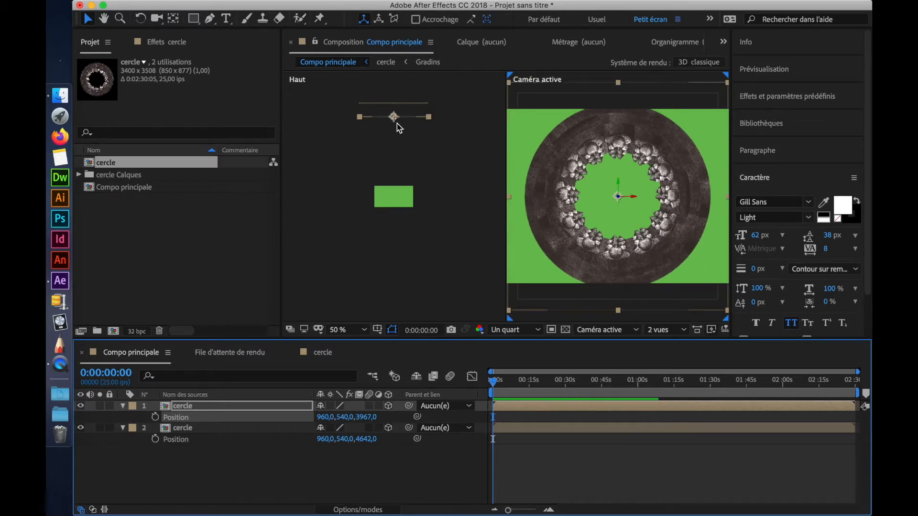
drag(394, 122, 392, 163)
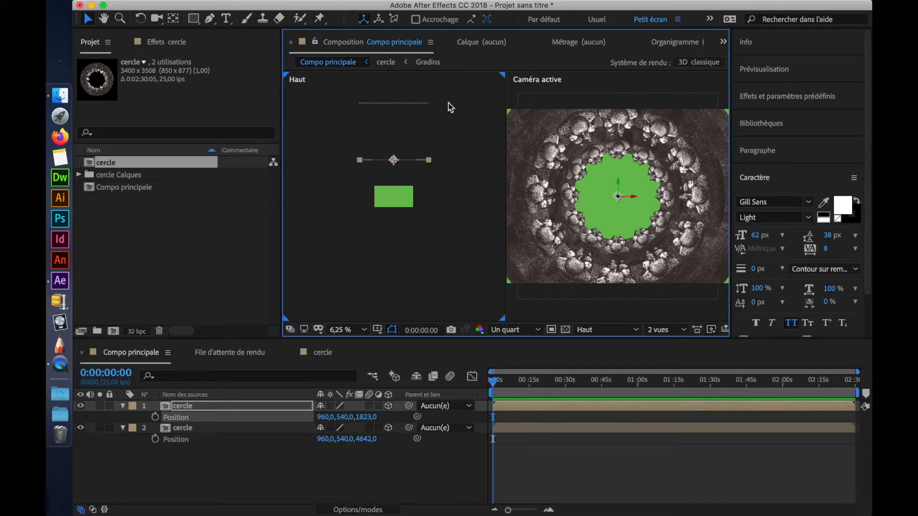
Set the front cercle copy's Rotation Z to -42° and collapse its properties
click(252, 408)
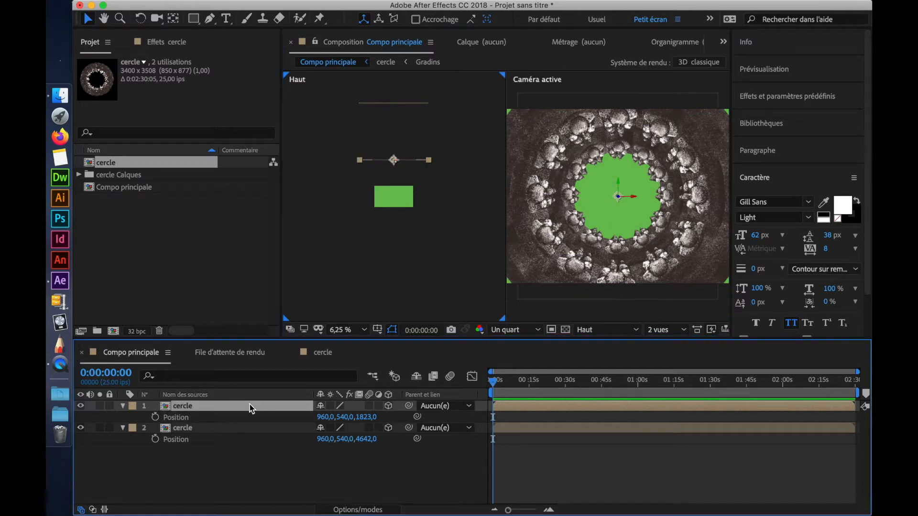
click(123, 406)
click(123, 407)
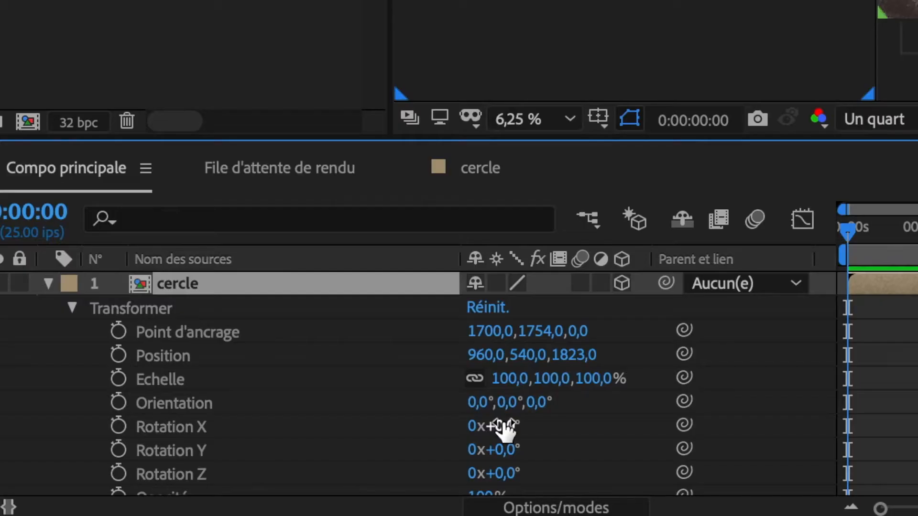
drag(512, 476, 452, 474)
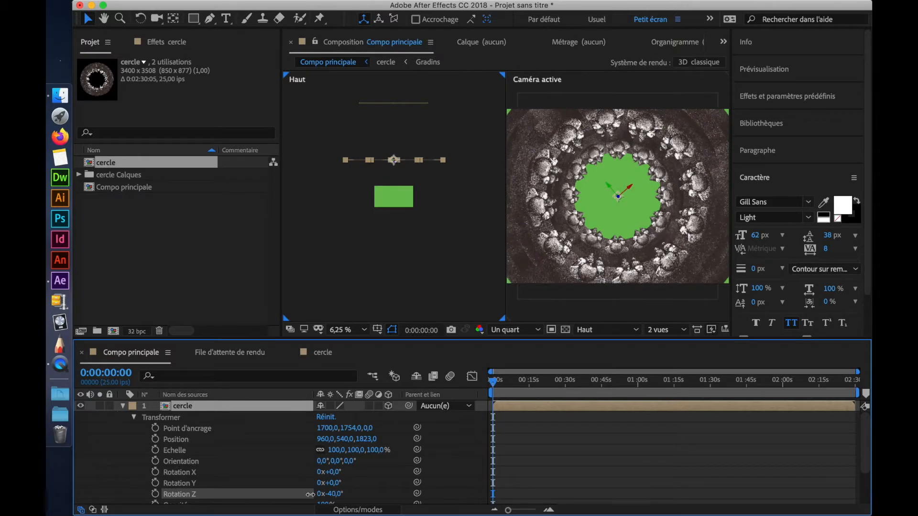
drag(310, 495, 309, 495)
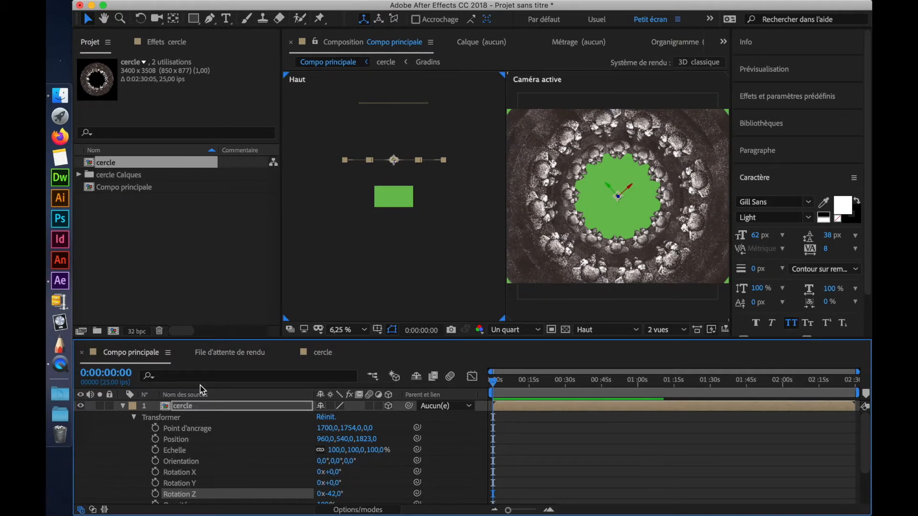
click(123, 405)
Duplicate both cercle layers together, with the Haut view zoomed out to 3.1%
click(201, 409)
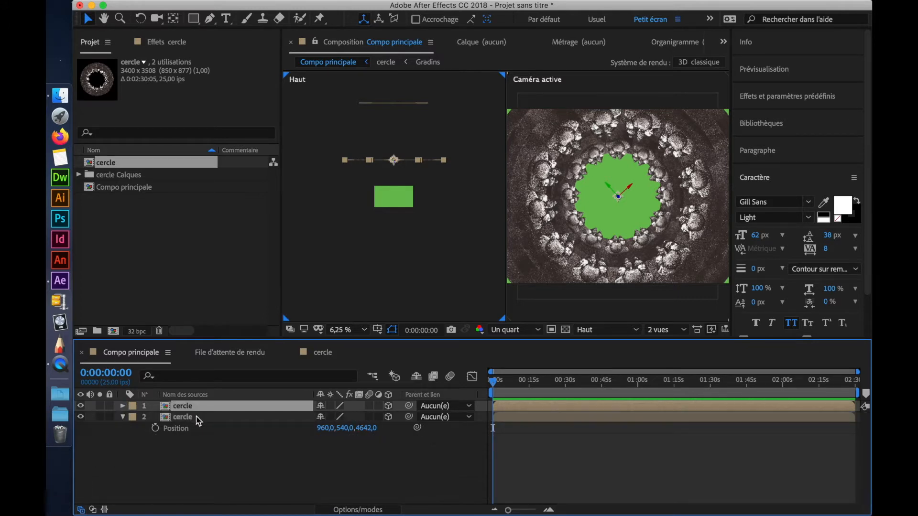
shift+click(196, 418)
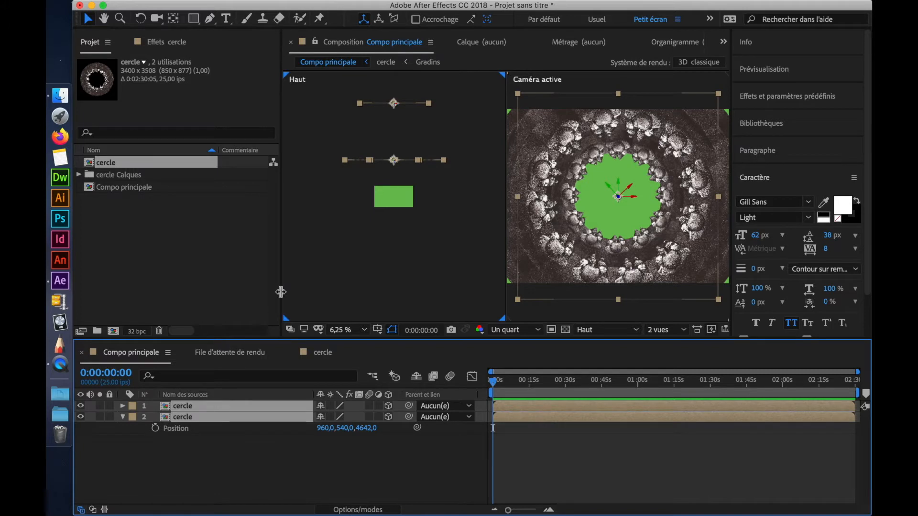
key(comma)
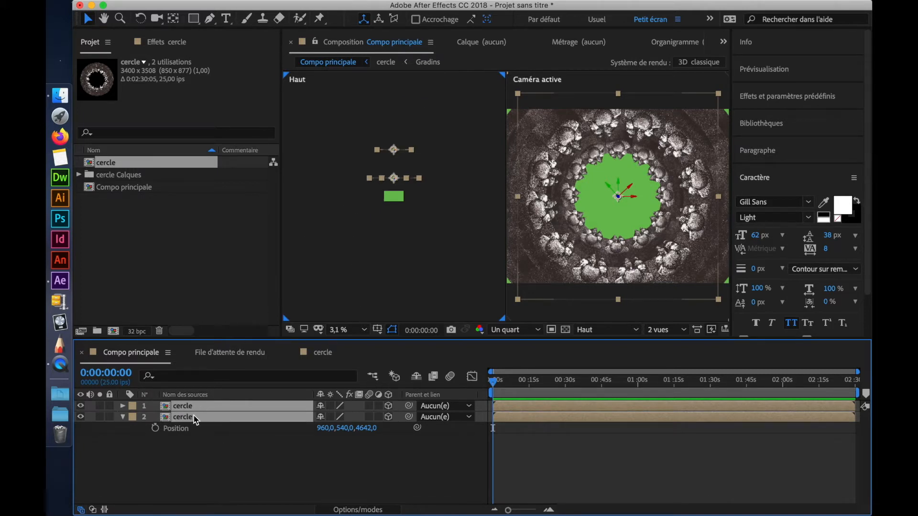
key(super+d)
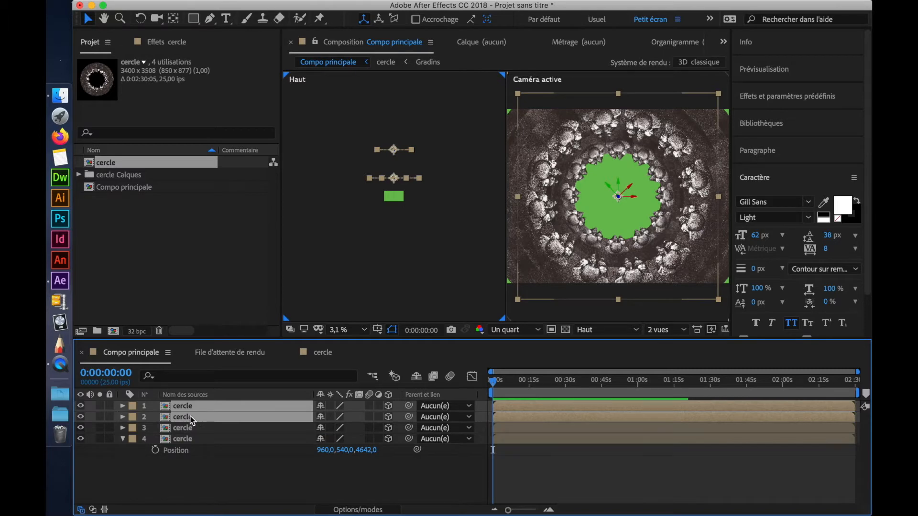
Reveal the Position of the two new cercle copies and bring them forward together to Z values of 638 and 3457
key(p)
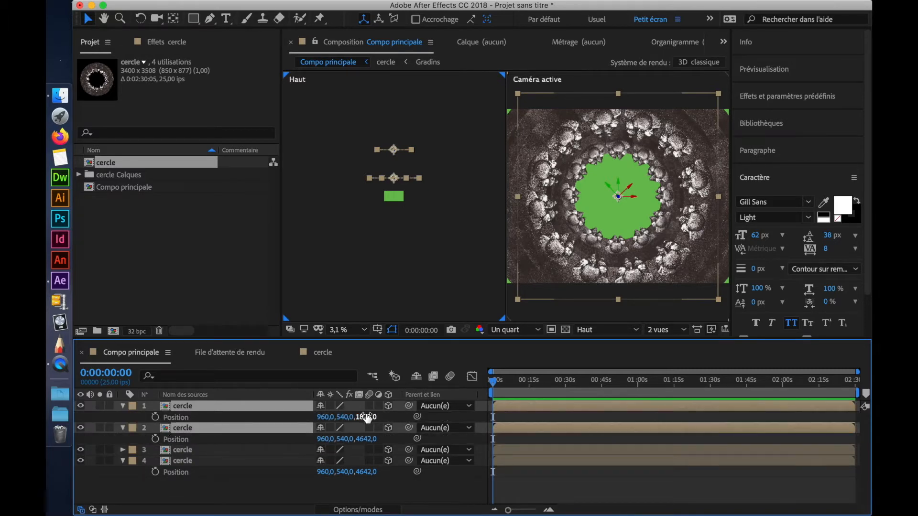
drag(367, 418, 191, 432)
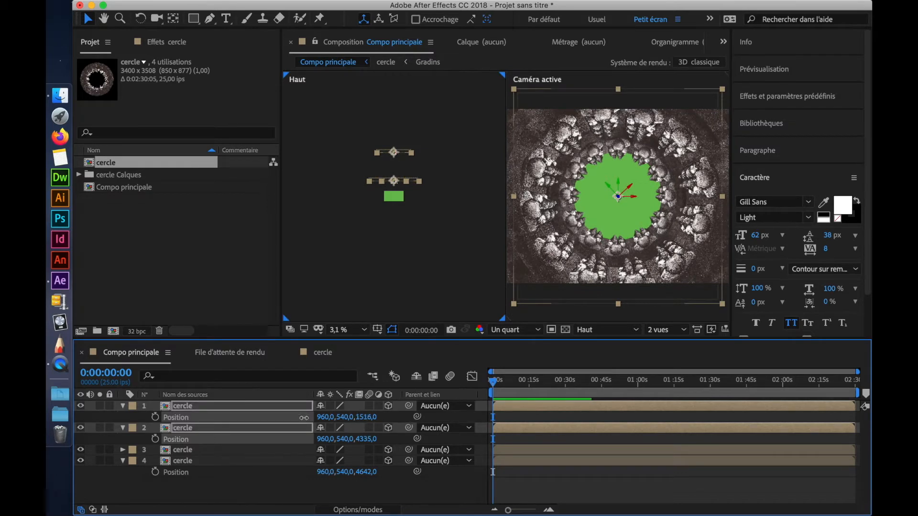
drag(304, 417, 199, 412)
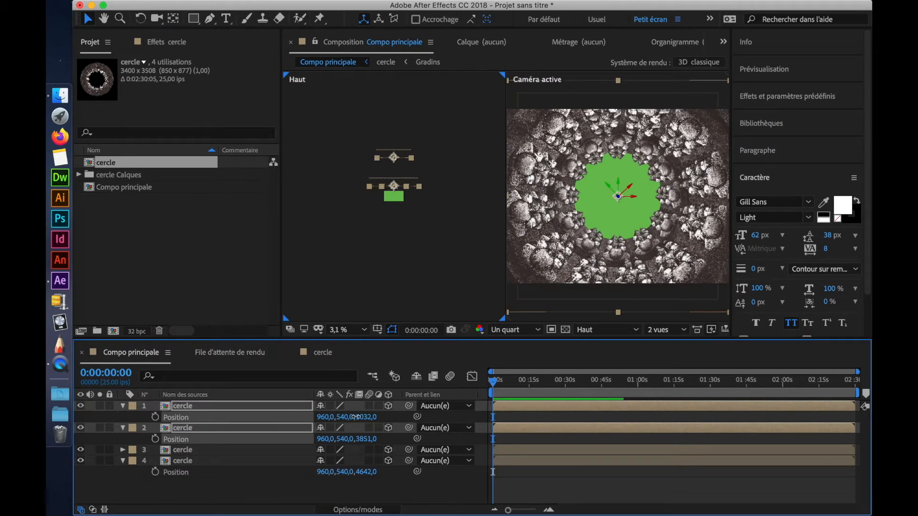
drag(356, 417, 220, 428)
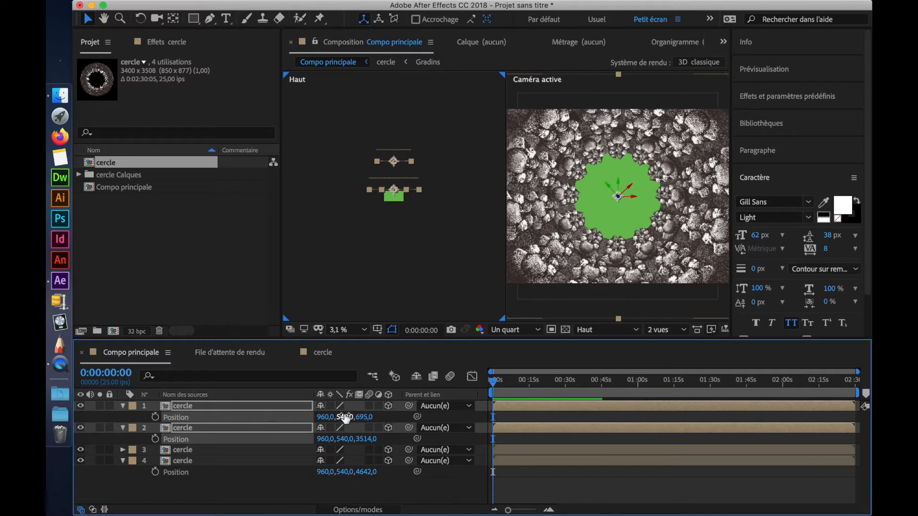
drag(346, 419, 323, 417)
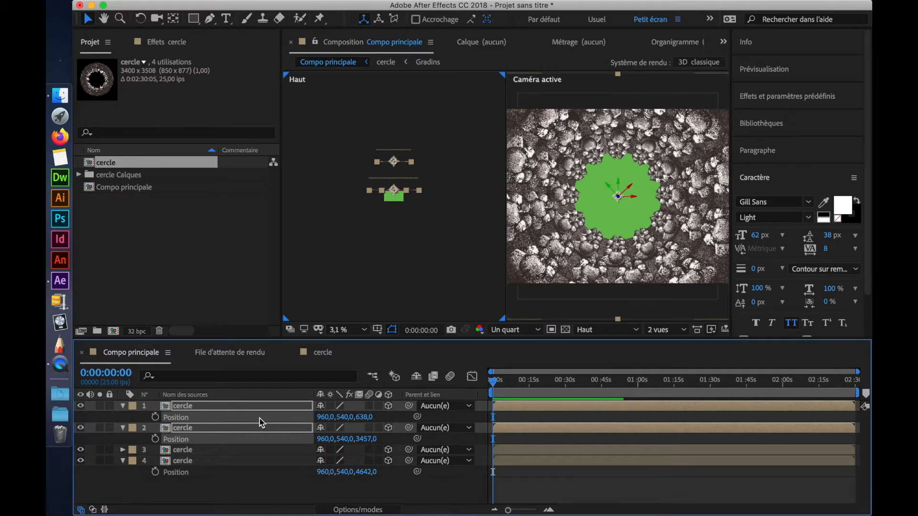
Rotate the two new cercle copies together about Z, bringing the front one to -73°, and collapse their properties
key(r)
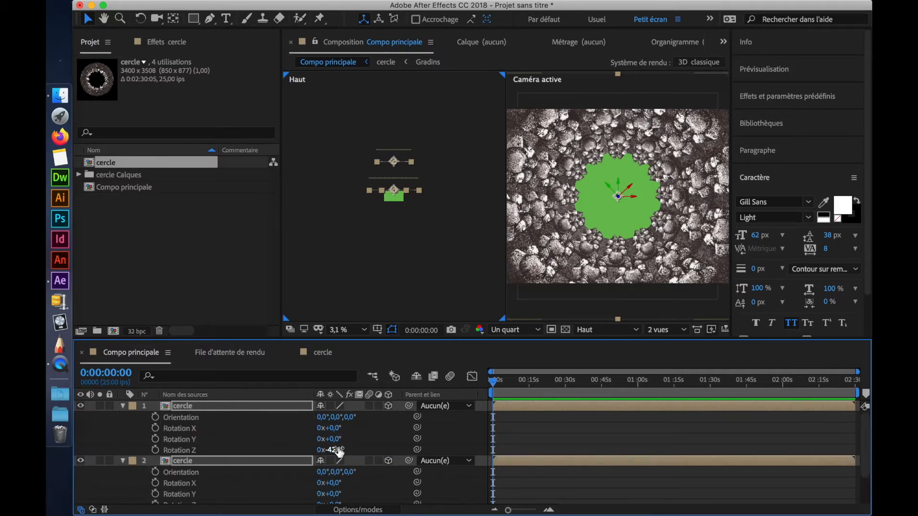
drag(336, 449, 316, 450)
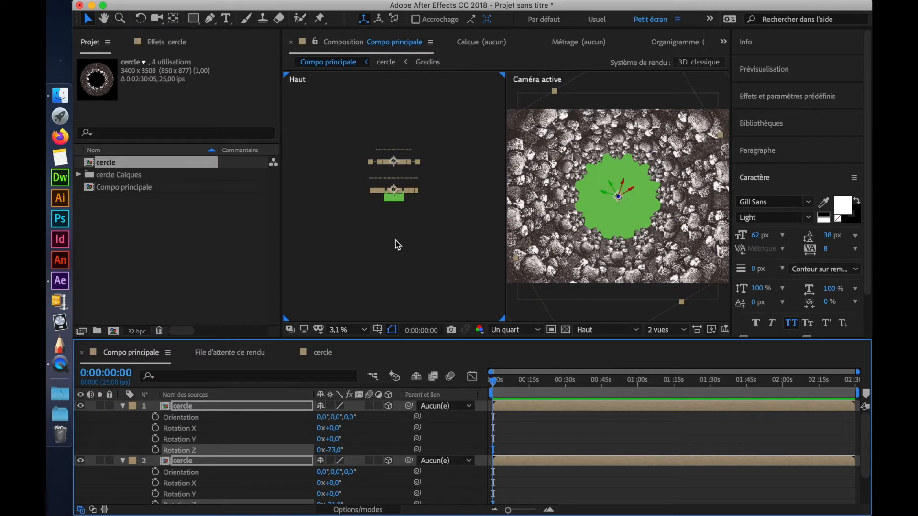
click(123, 406)
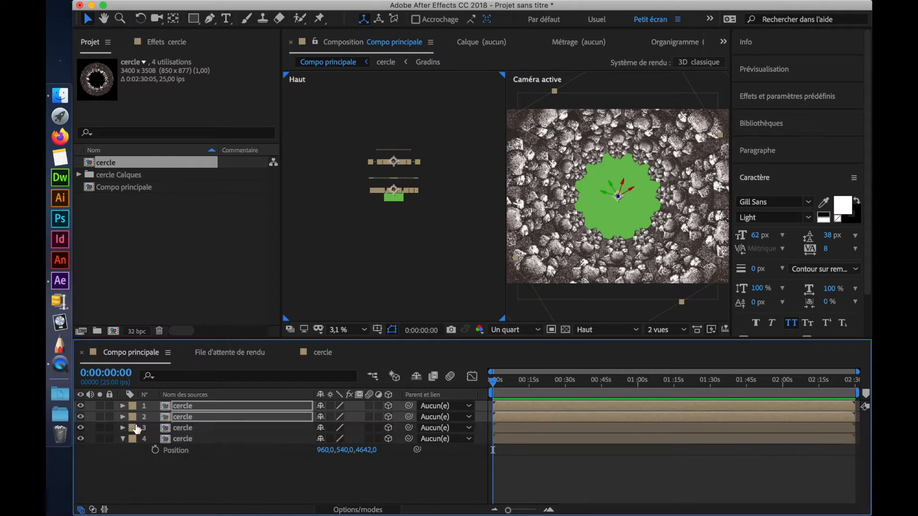
Collapse the rearmost cercle layer's properties and duplicate all four cercle layers together
click(191, 439)
click(124, 439)
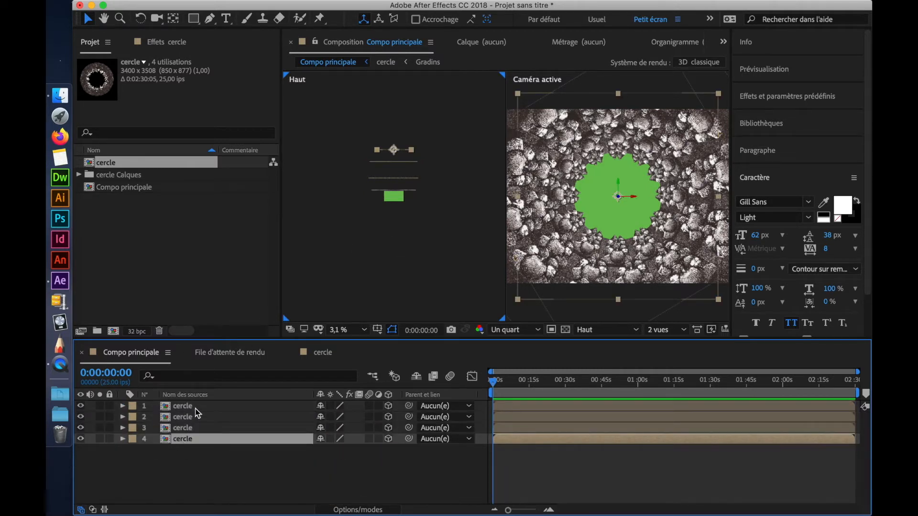
shift+click(194, 406)
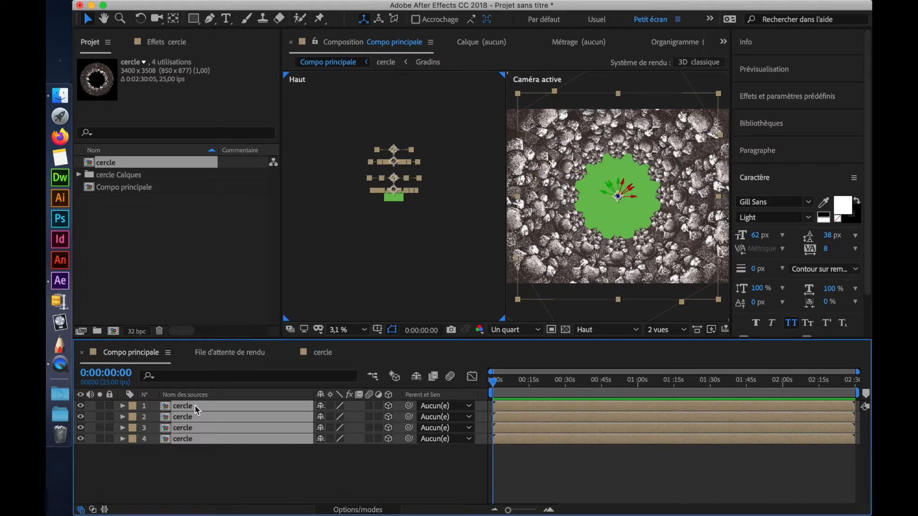
key(super+d)
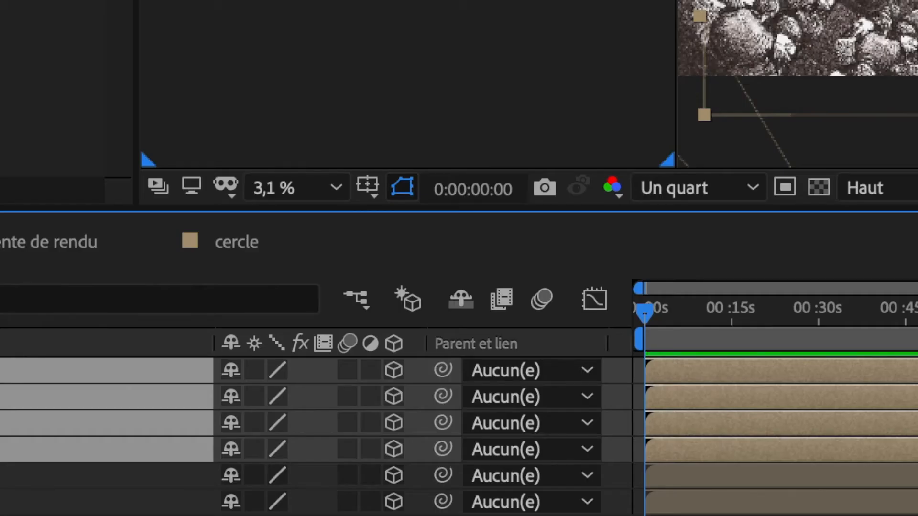
Reveal the Position of the four new cercle copies and push them back together to Z values of 10178, 7359, 8993 and 6174
key(p)
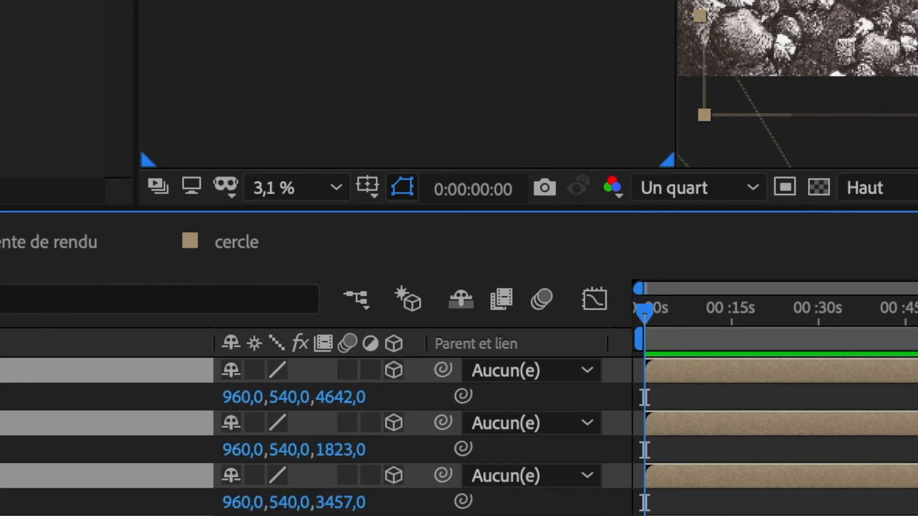
drag(346, 399, 917, 515)
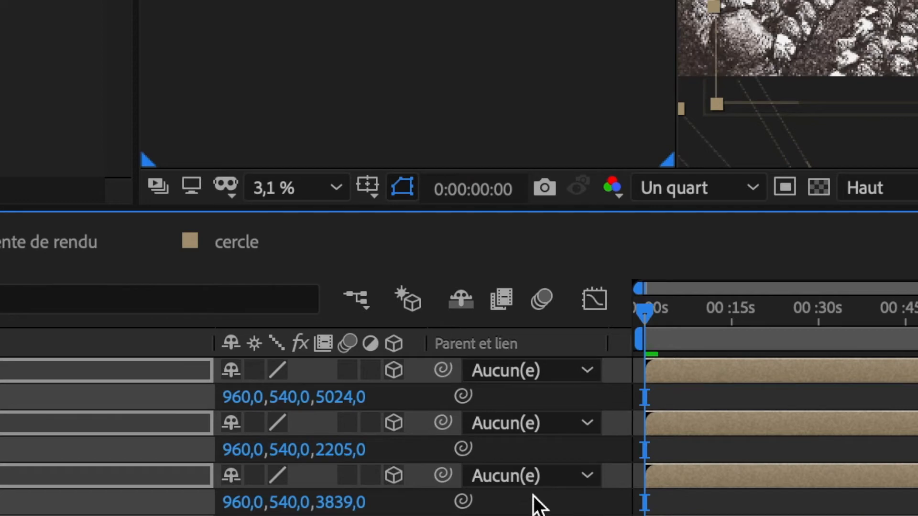
drag(331, 403, 466, 406)
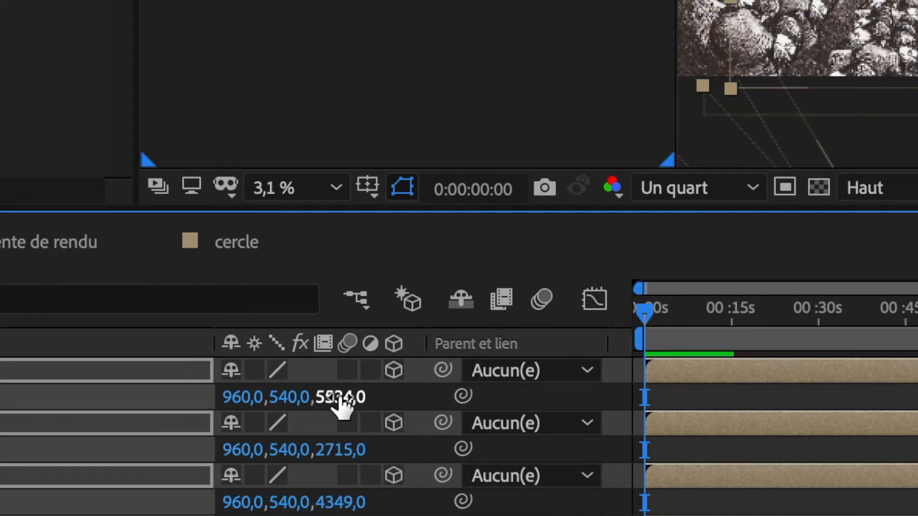
drag(340, 400, 917, 458)
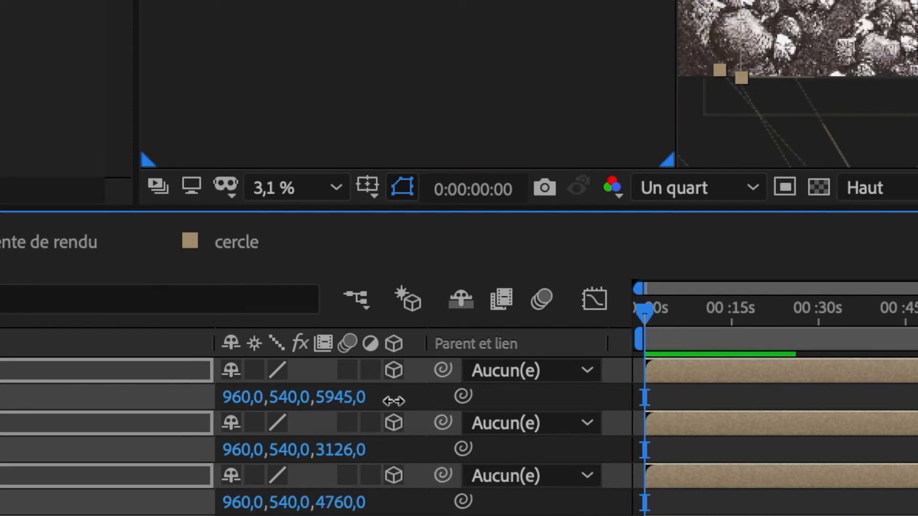
drag(340, 397, 497, 463)
drag(340, 399, 478, 396)
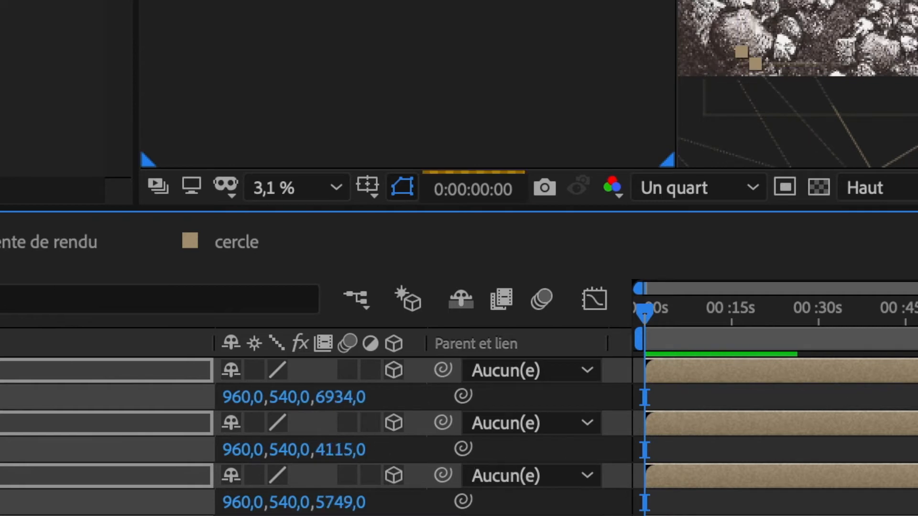
drag(349, 396, 478, 398)
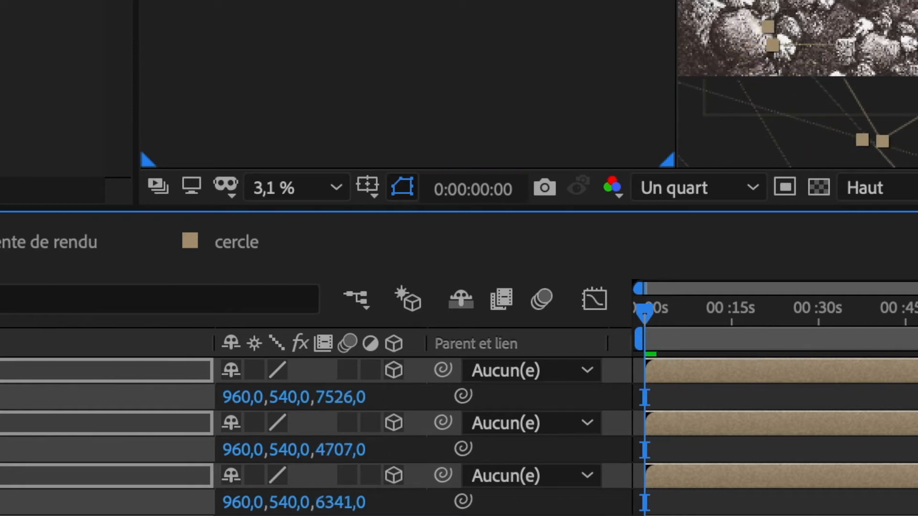
drag(340, 397, 669, 407)
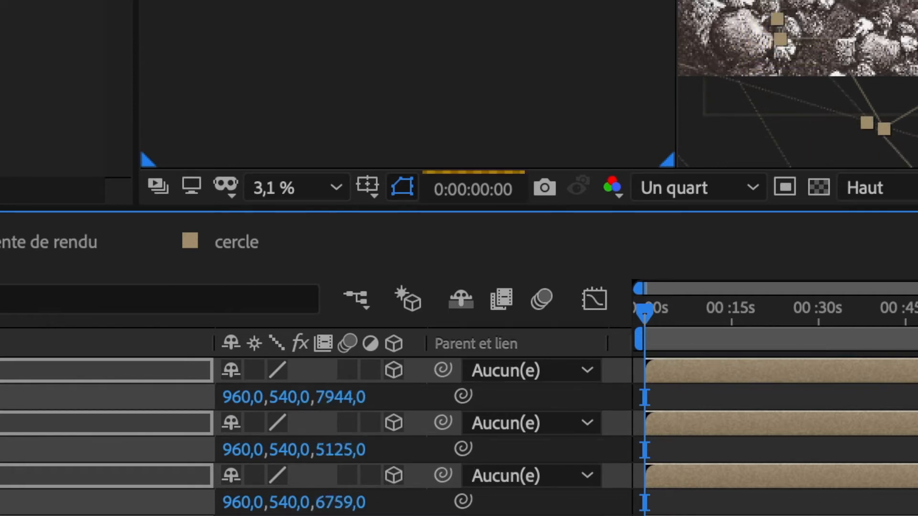
drag(327, 393, 682, 492)
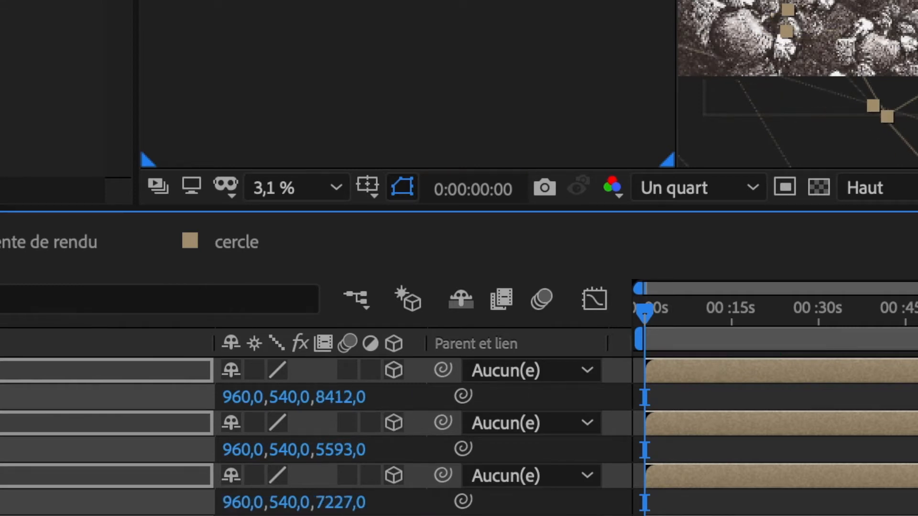
drag(327, 404, 717, 451)
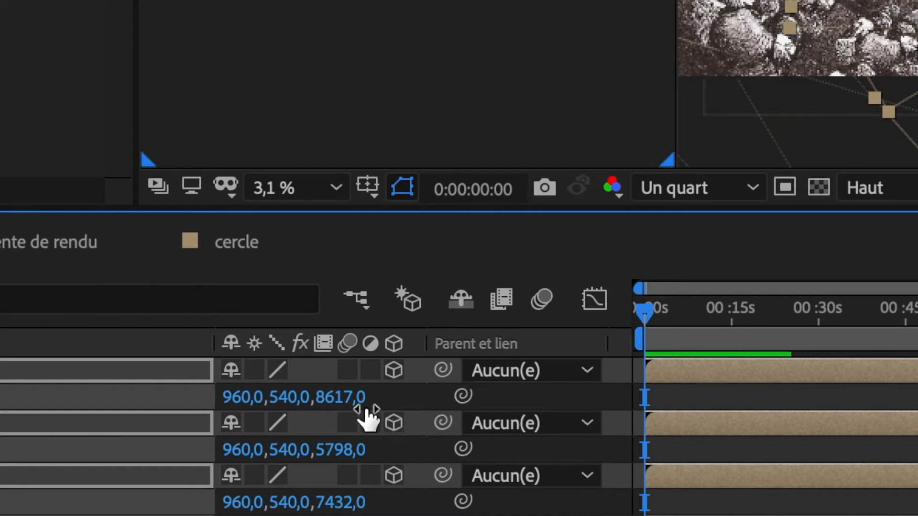
drag(330, 398, 637, 442)
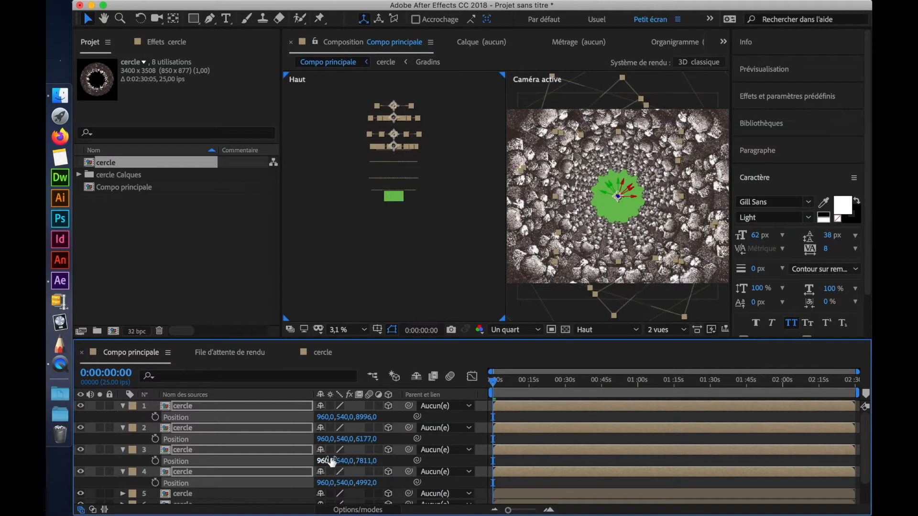
drag(367, 418, 702, 451)
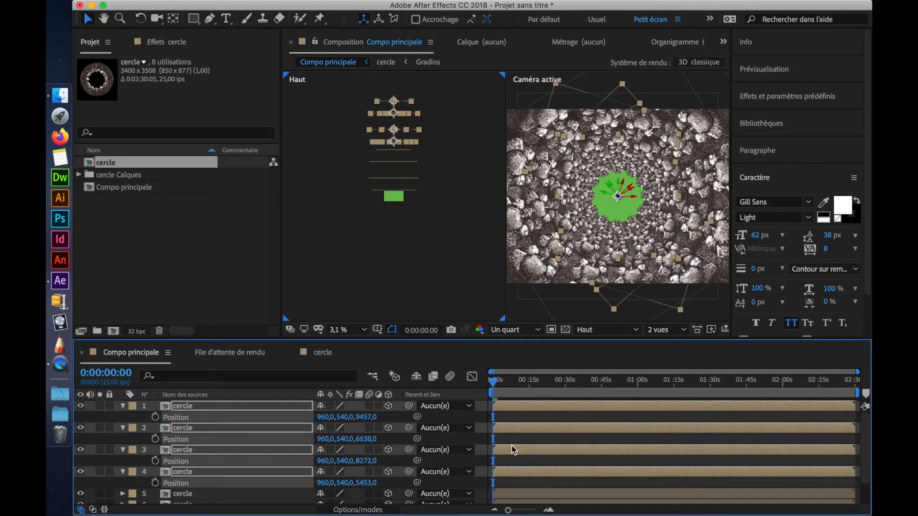
drag(366, 417, 696, 427)
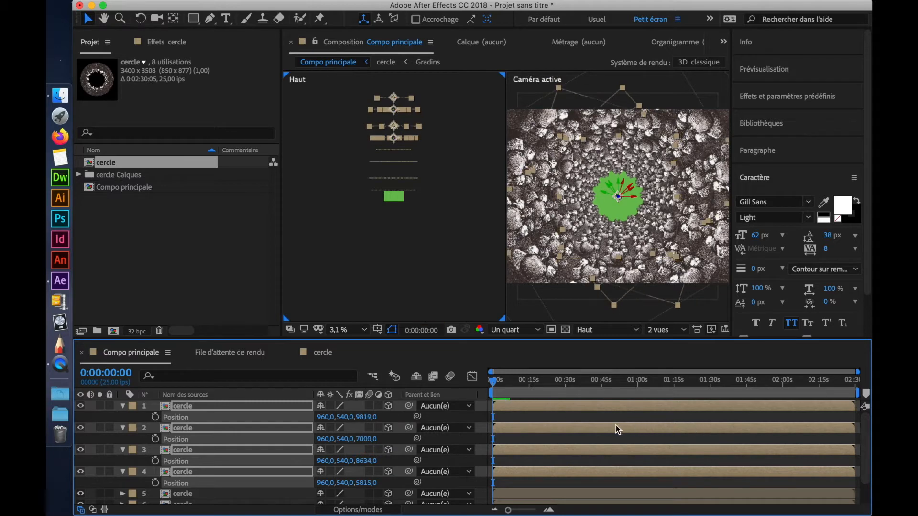
drag(365, 416, 630, 445)
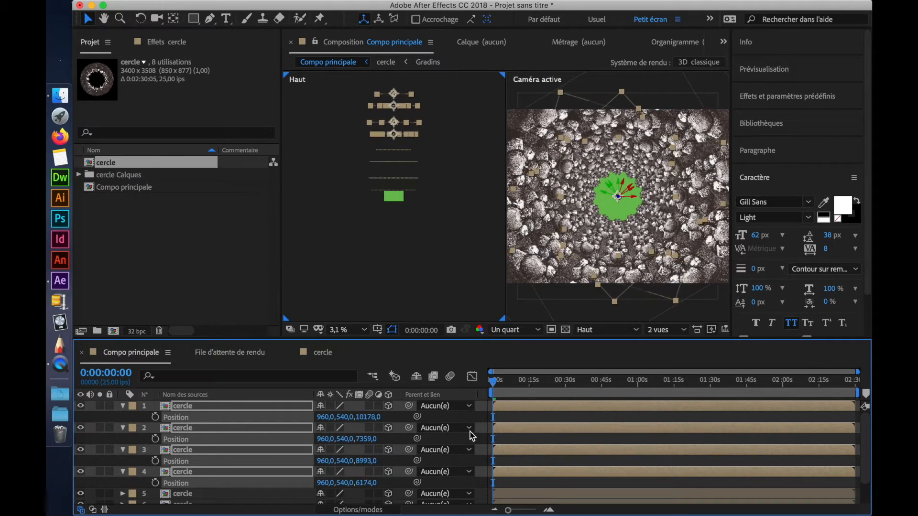
Push the four new cercle copies to Z 10220, 7401, 9035 and 6216, and rotate them about Z to -32°, -74°, -63° and -105°
drag(383, 417, 397, 416)
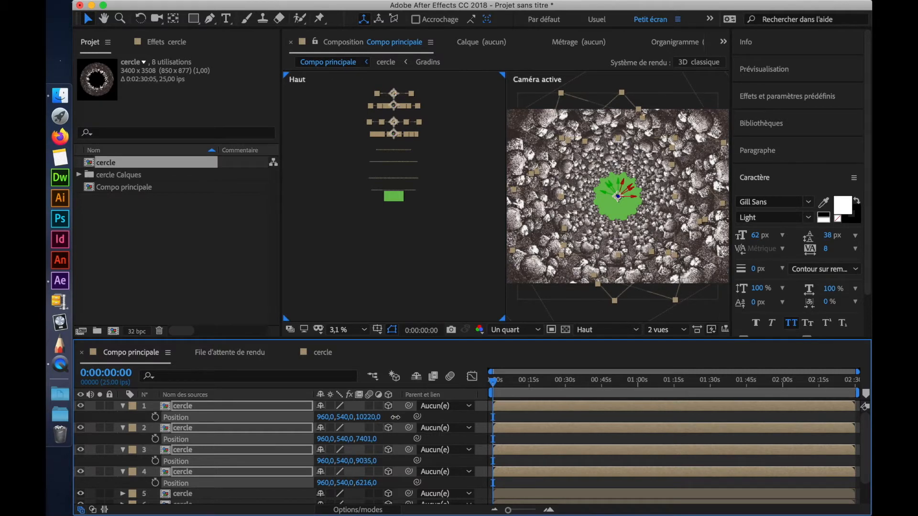
key(r)
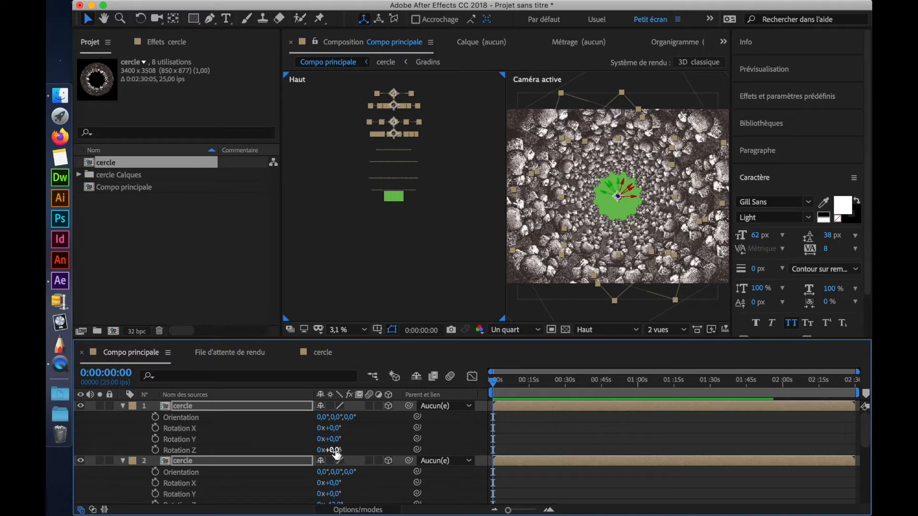
drag(336, 450, 312, 448)
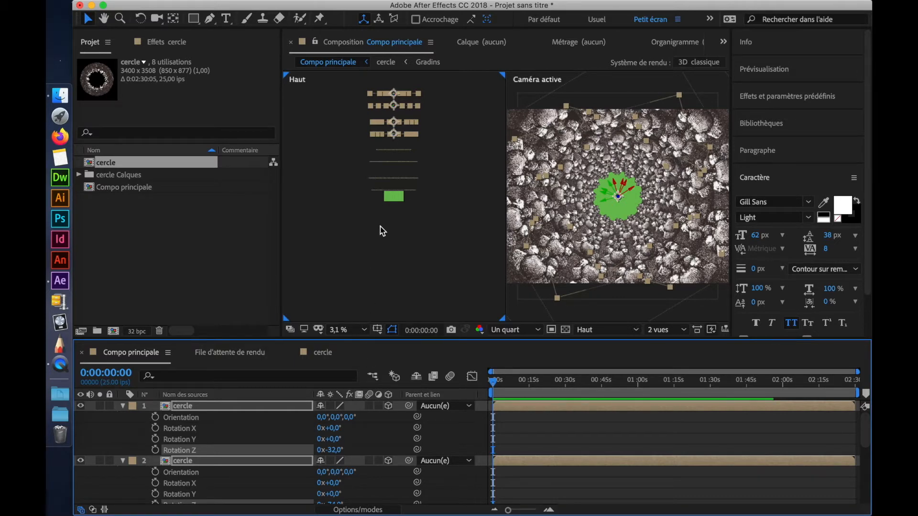
click(377, 239)
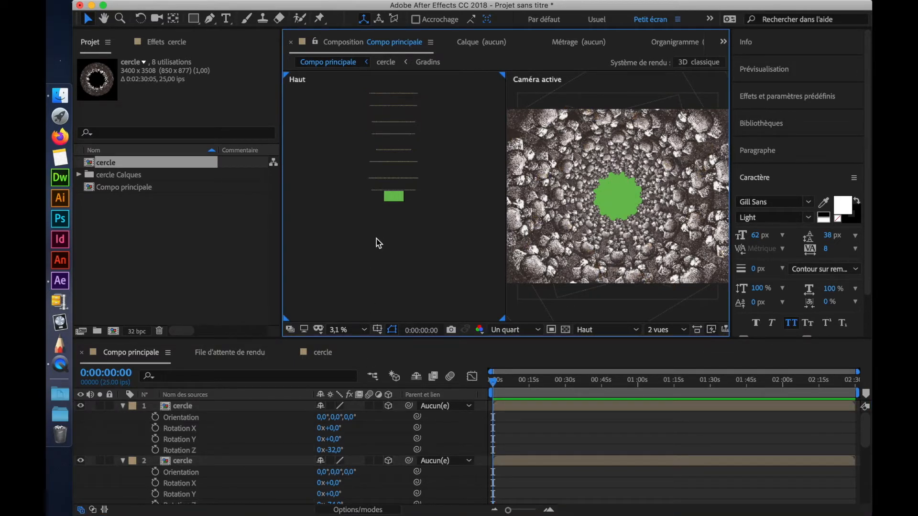
Select the four new cercle layers, collapse their rotation properties together, and select the last cercle layer in the stack
click(199, 407)
scroll(197, 420, down, 5)
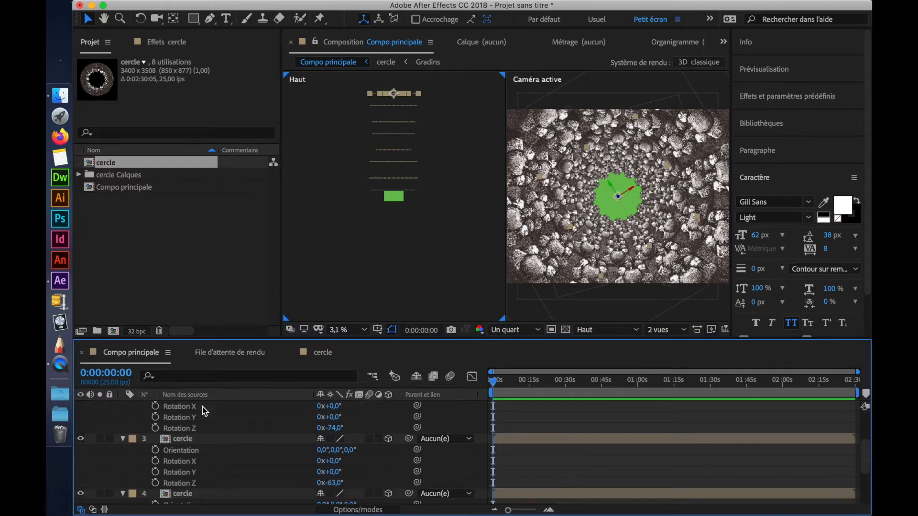
shift+click(190, 449)
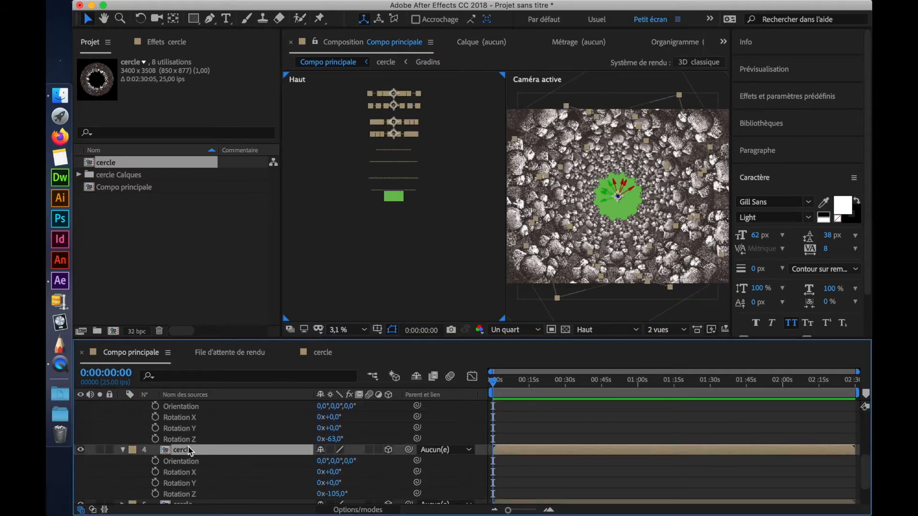
click(123, 450)
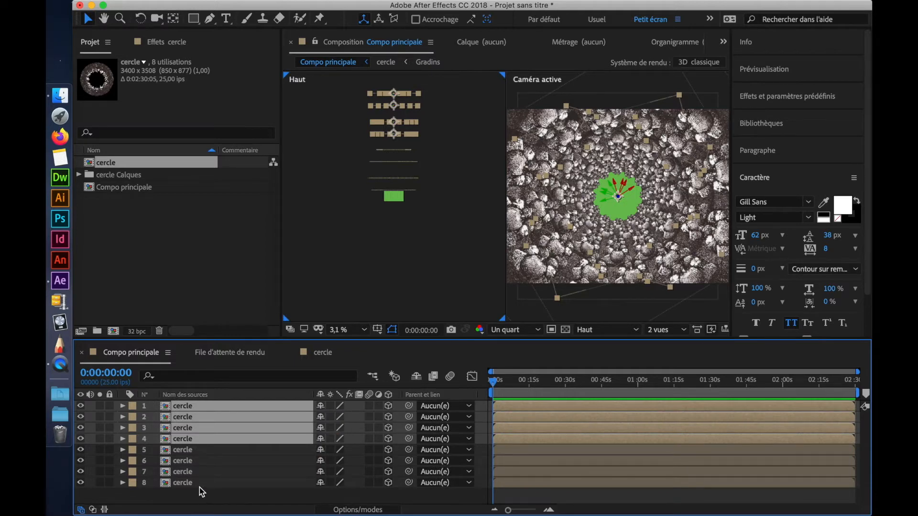
click(194, 484)
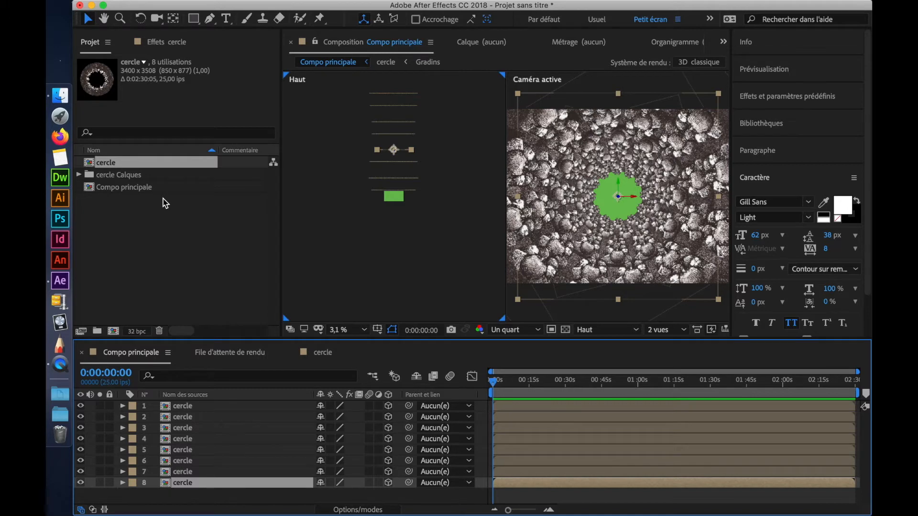
Import echirolle 01.png from the Sol folder as a PNG sequence
click(181, 6)
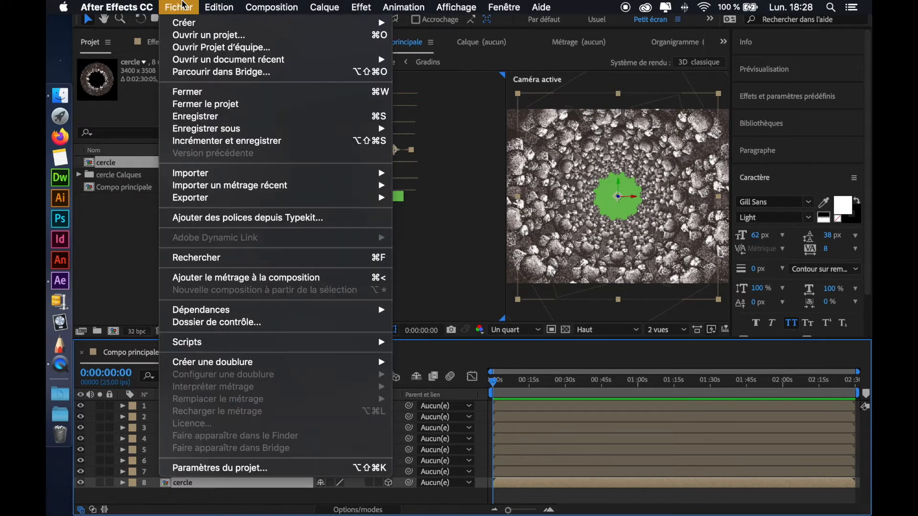
mouse_move(222, 177)
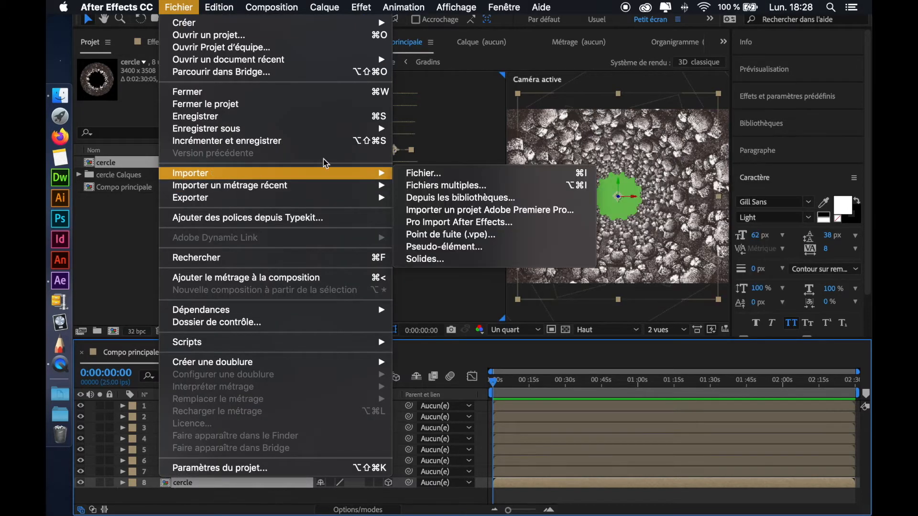
click(432, 175)
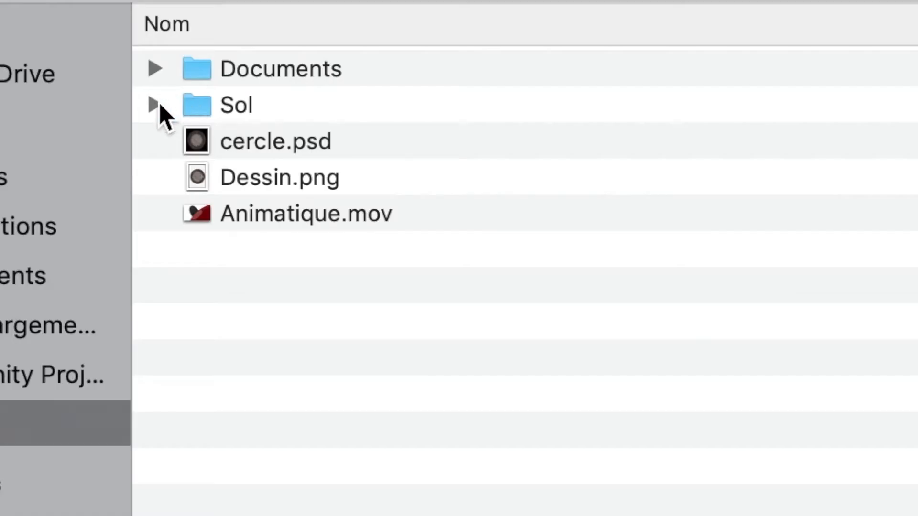
click(251, 62)
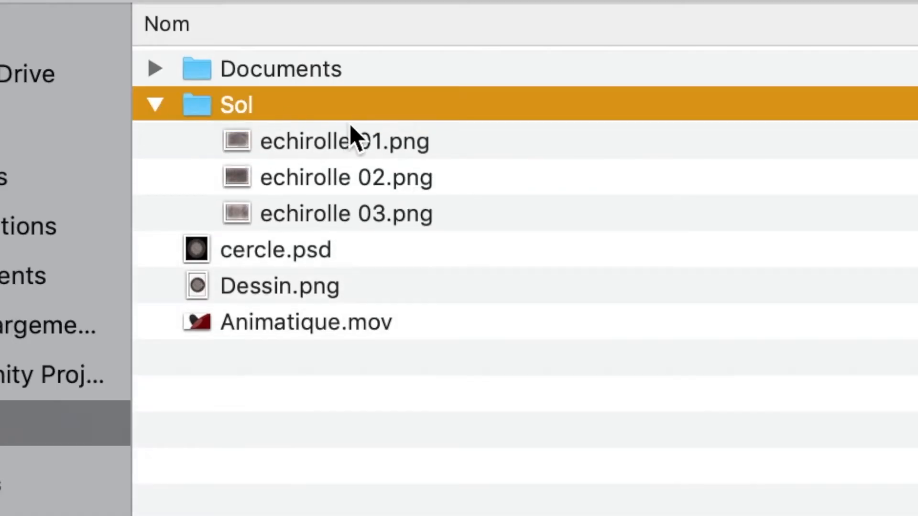
click(376, 151)
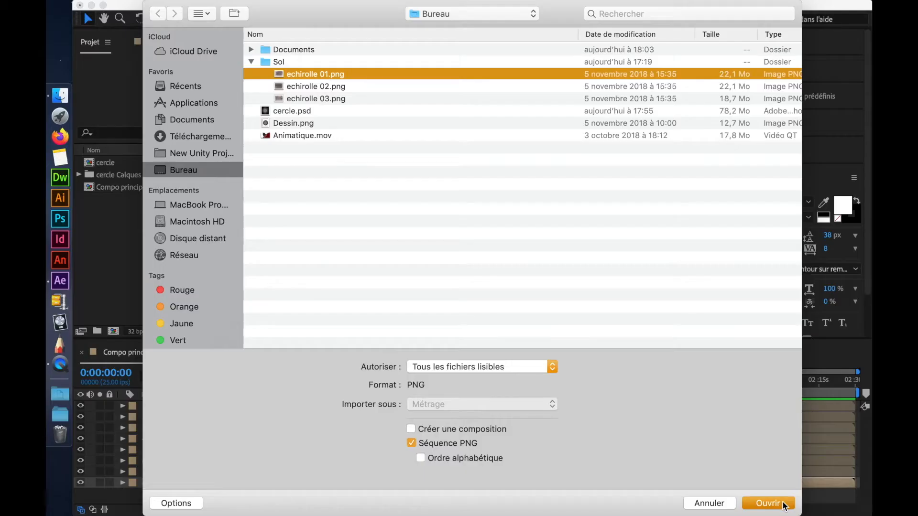
click(768, 500)
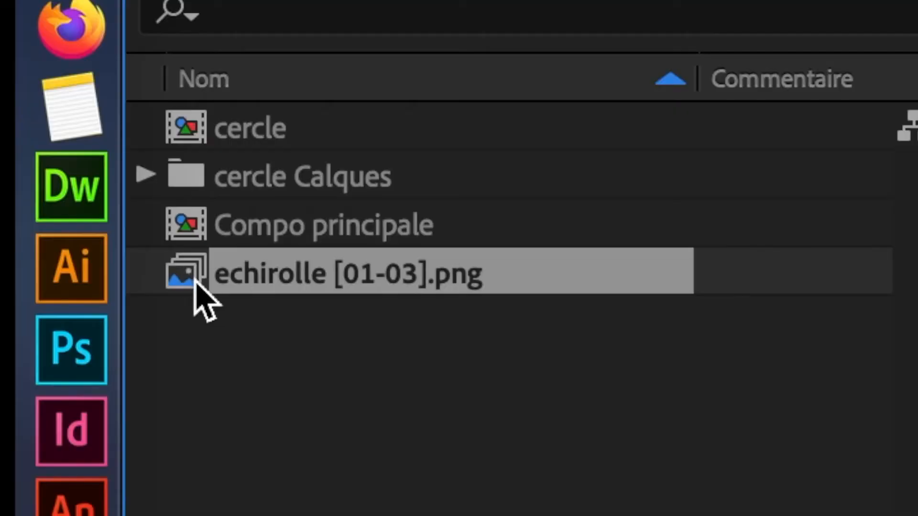
Interpret the imported echirolle [01-03].png footage to conform to 3 frames per second
right_click(266, 260)
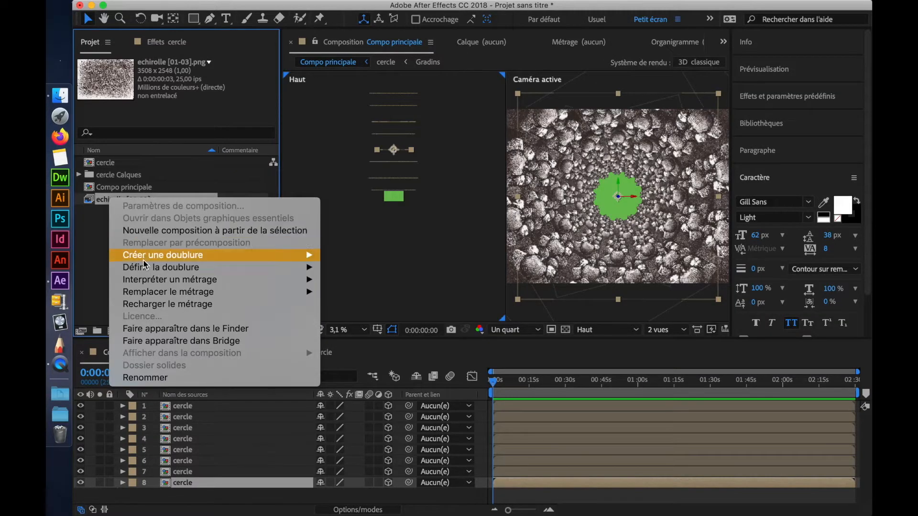
mouse_move(426, 515)
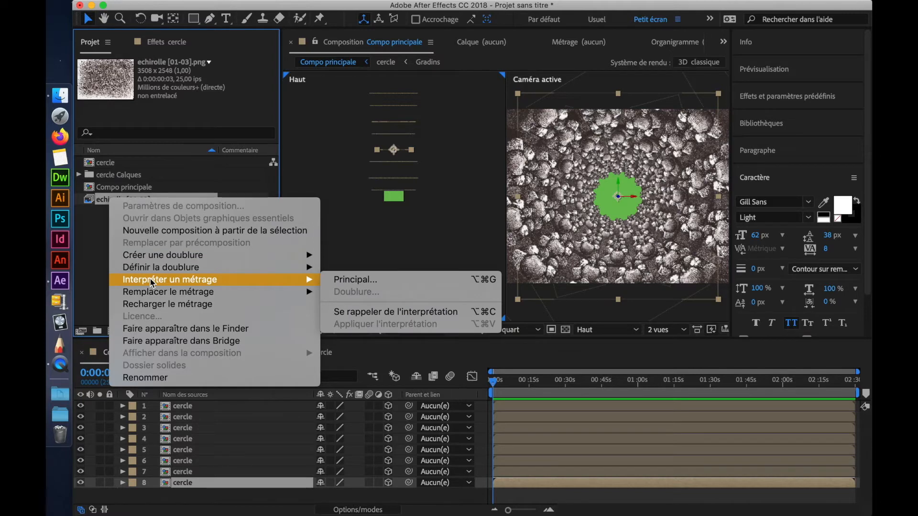
click(371, 281)
click(200, 197)
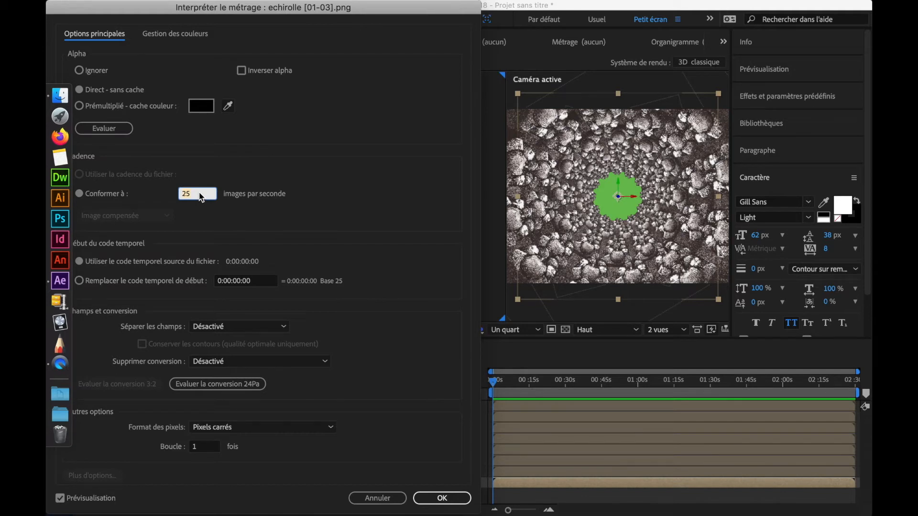
text(3)
click(439, 498)
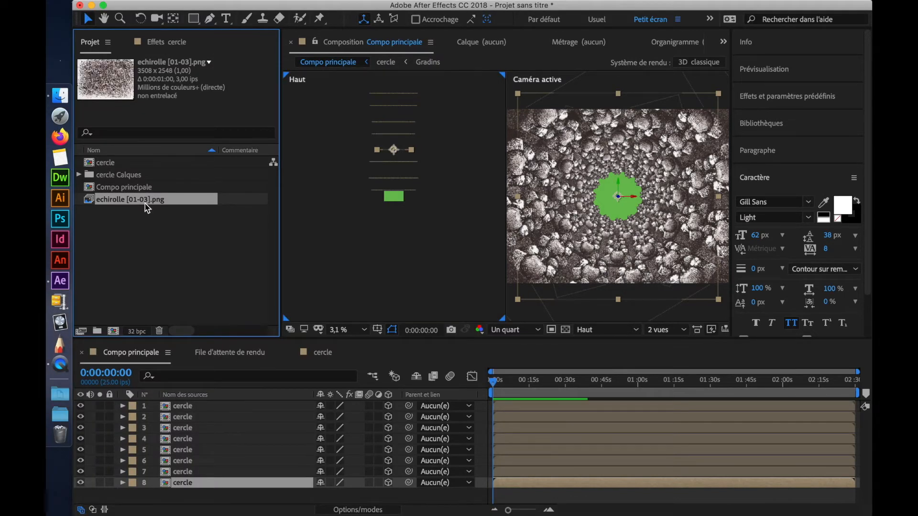
Add the echirolle [01-03].png sequence beneath all cercle layers as a 3D layer and reveal its Position
drag(147, 208, 184, 488)
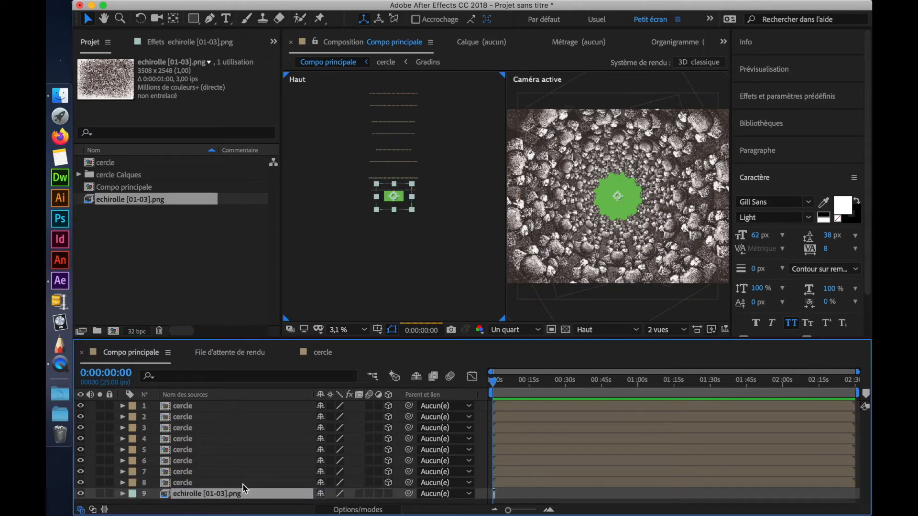
click(388, 494)
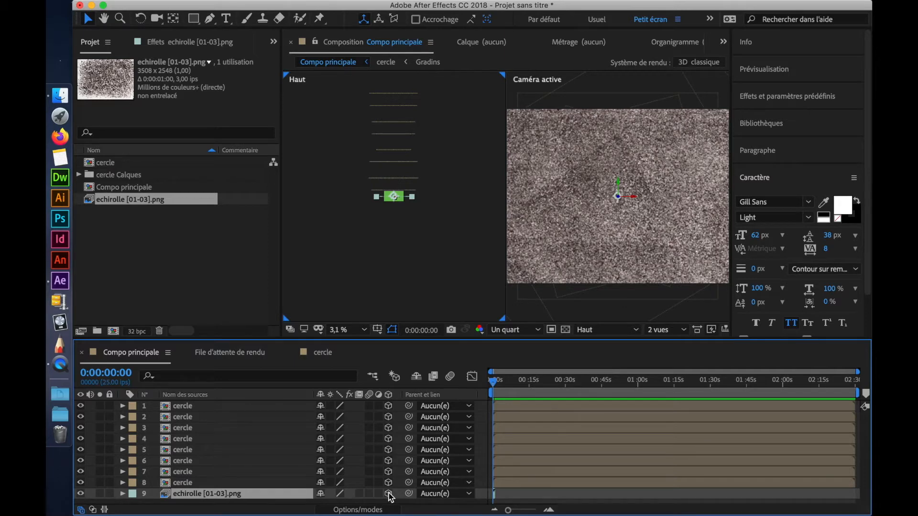
key(p)
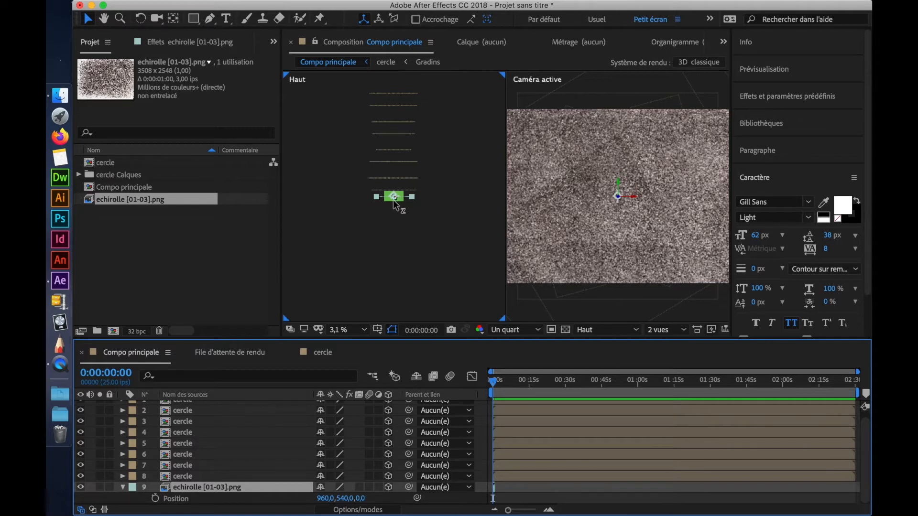
Push the echirolle layer back behind the cercle tunnel to Z 13056 and collapse its properties
drag(393, 199, 386, 25)
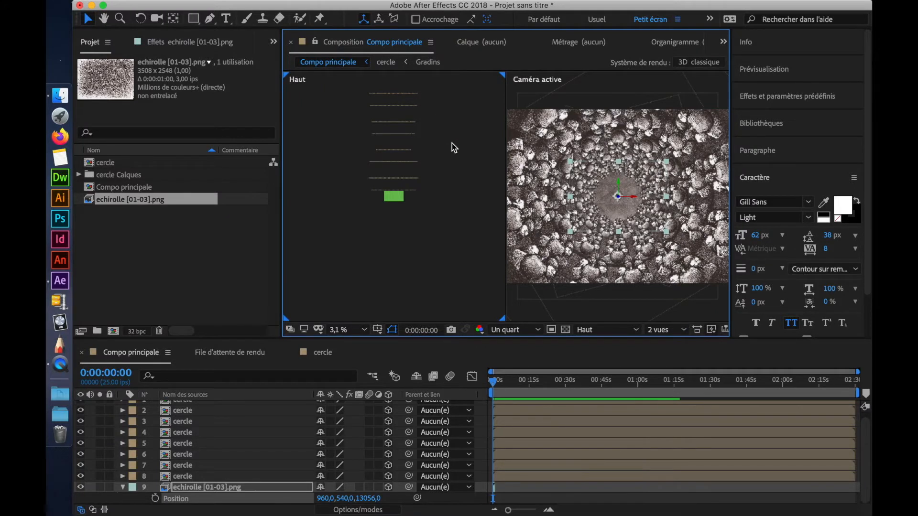
key(h)
drag(446, 139, 445, 213)
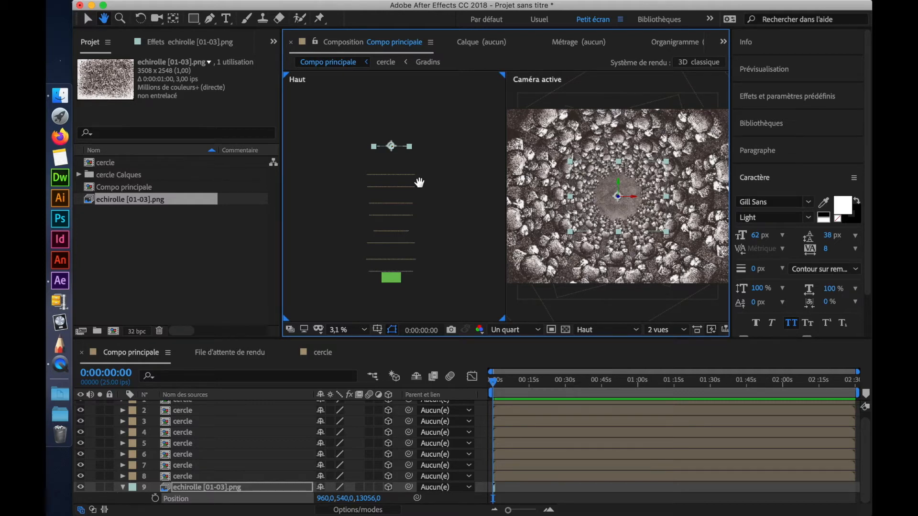
key(v)
click(123, 488)
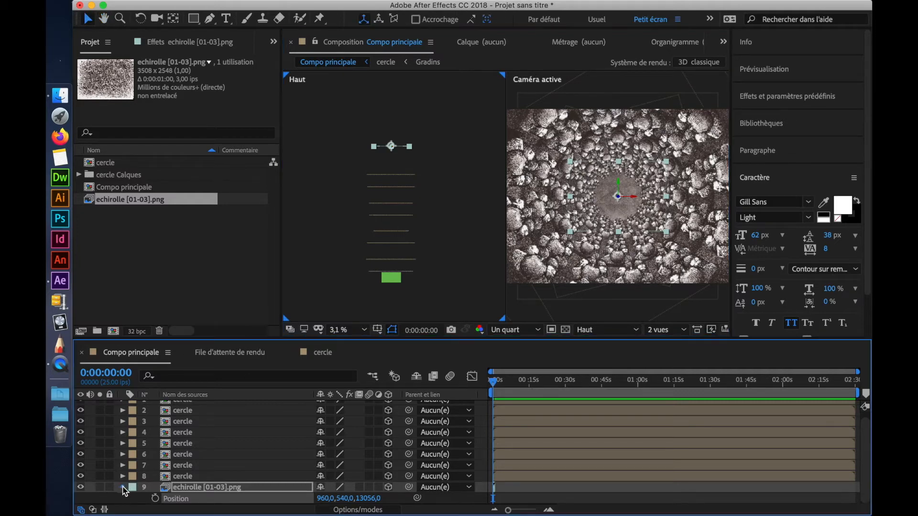
mouse_move(377, 2)
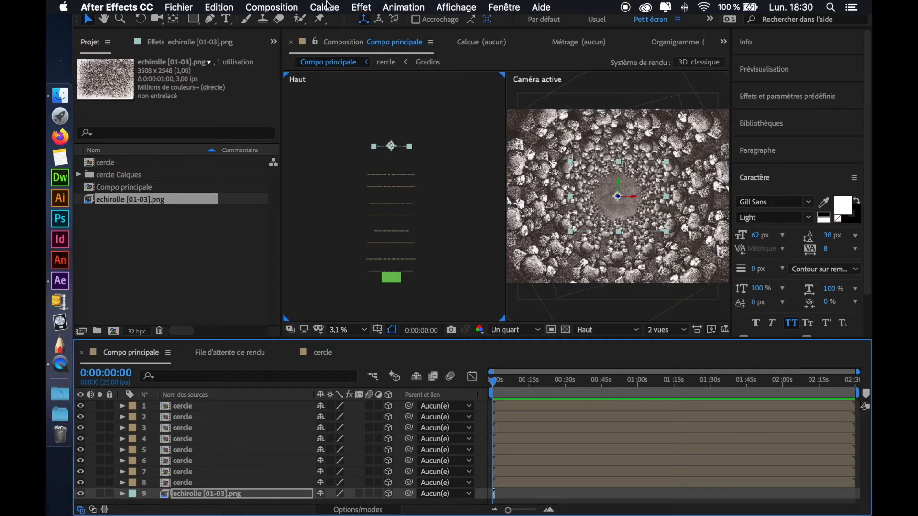
click(325, 7)
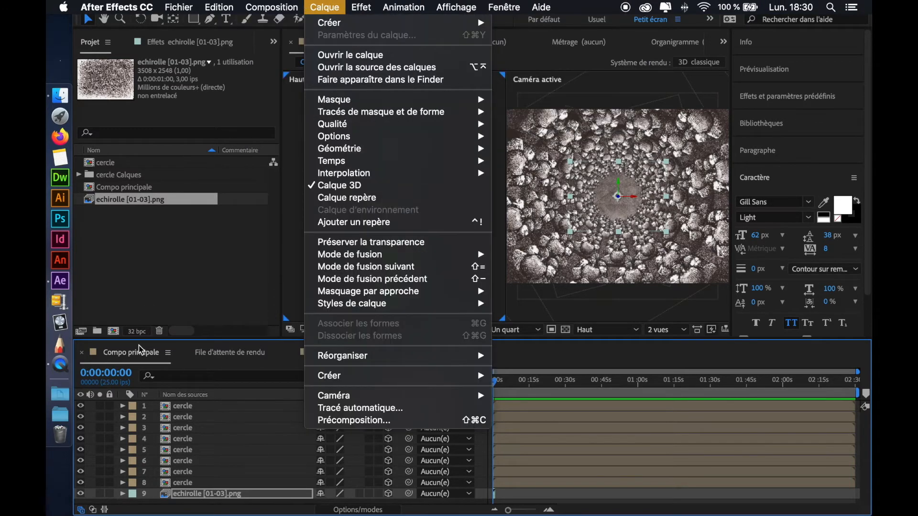
click(190, 508)
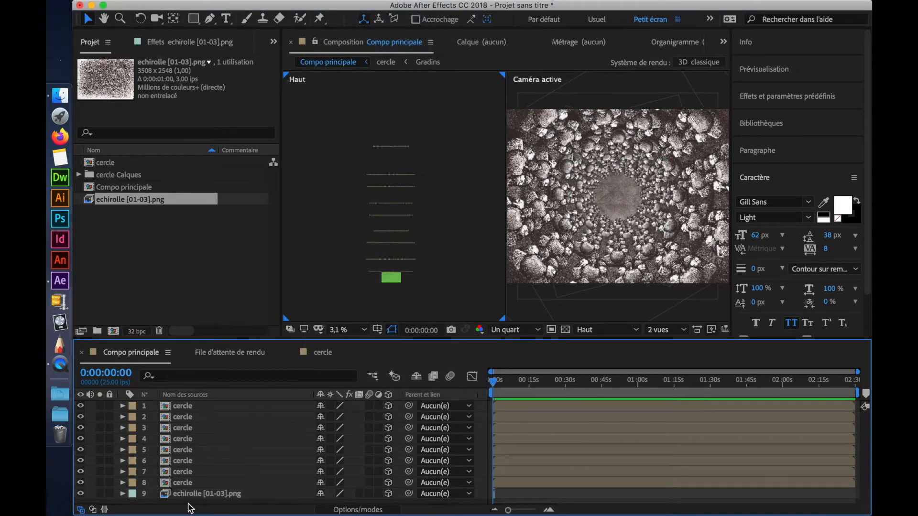
Create a camera of type Caméra à un nœud in Compo principale, keeping the other camera settings as proposed
right_click(190, 508)
mouse_move(230, 375)
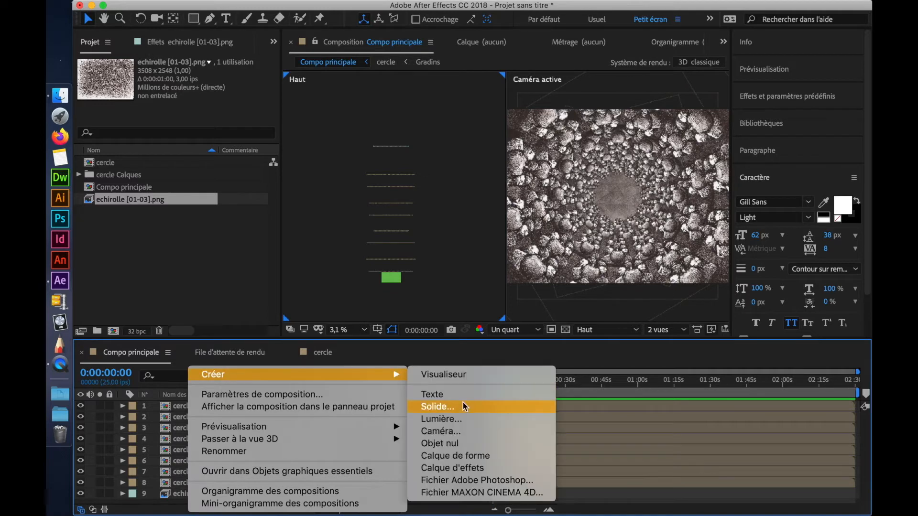
click(464, 432)
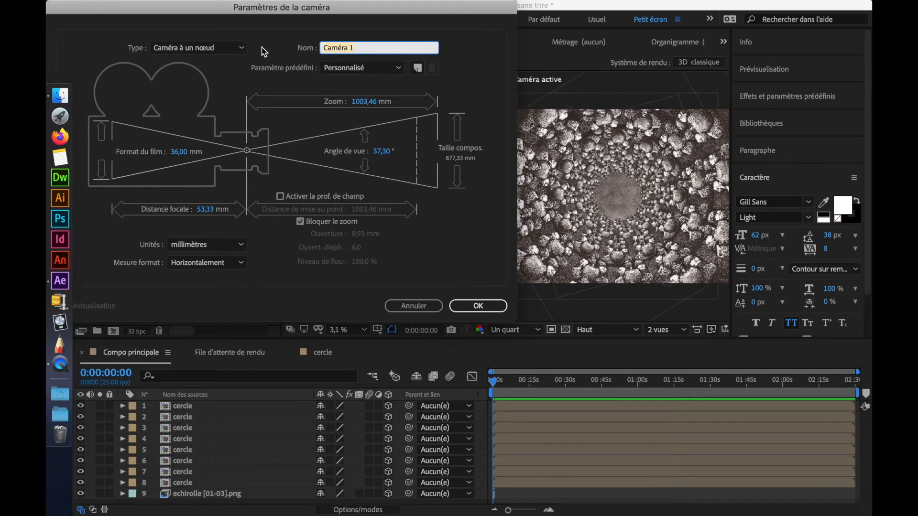
click(242, 50)
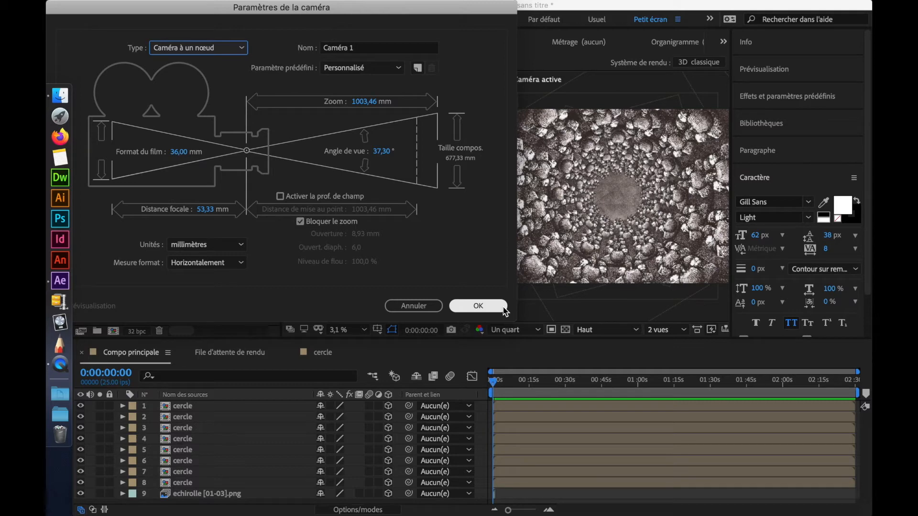
click(504, 310)
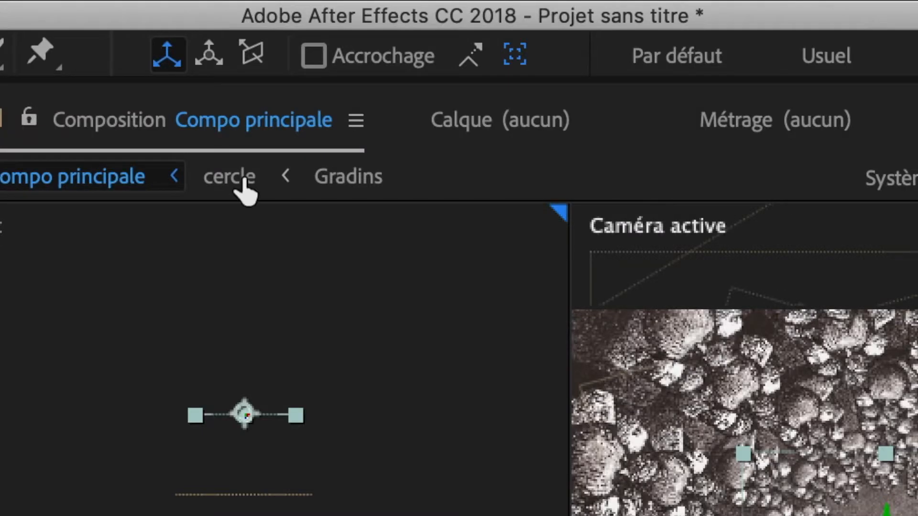
Create a null object and move it to the top of the layer stack, above the camera
click(331, 2)
mouse_move(120, 67)
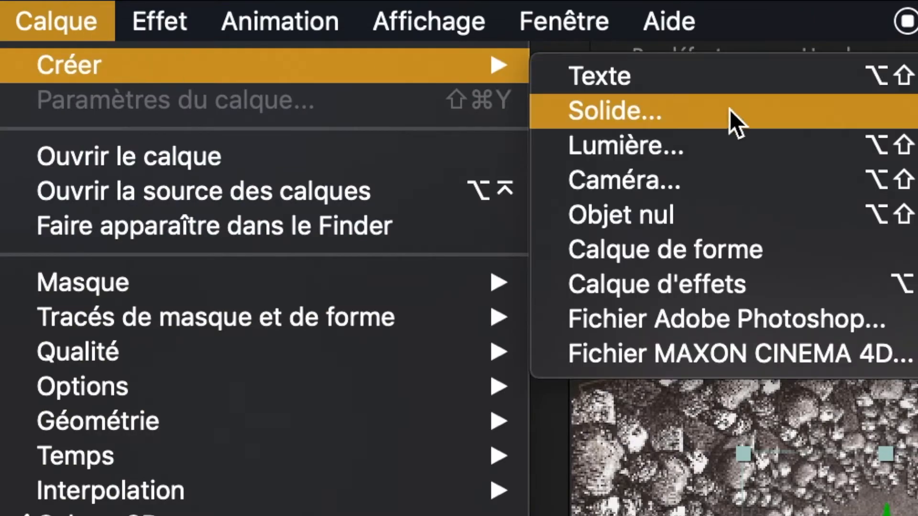
click(698, 214)
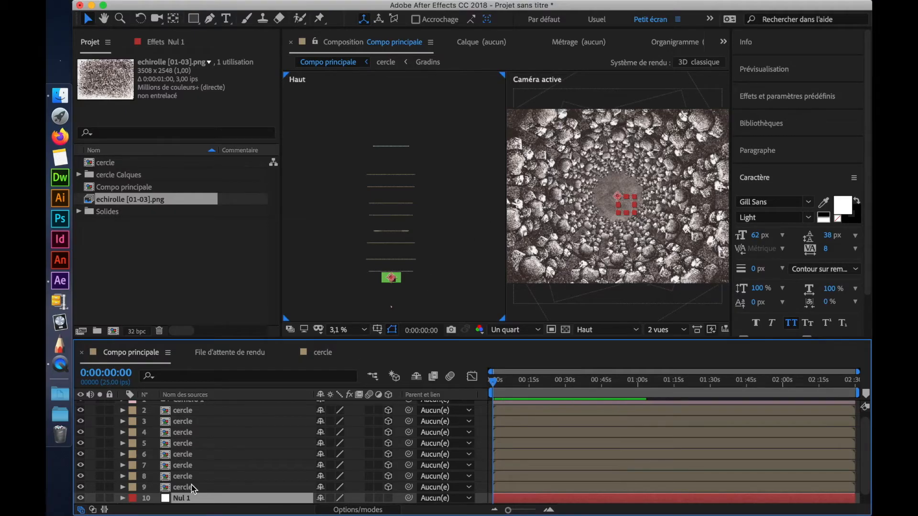
drag(192, 498, 190, 410)
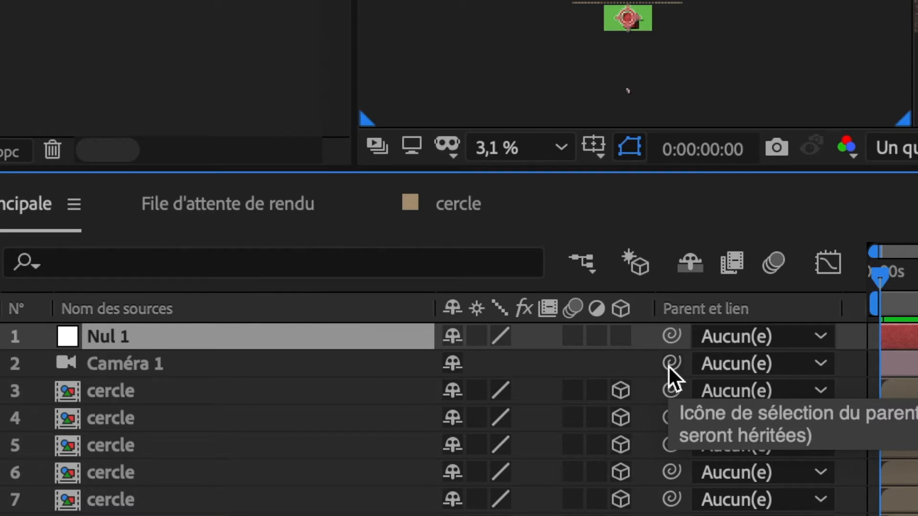
Parent the Caméra 1 layer to the Nul 1 layer
drag(669, 364, 301, 329)
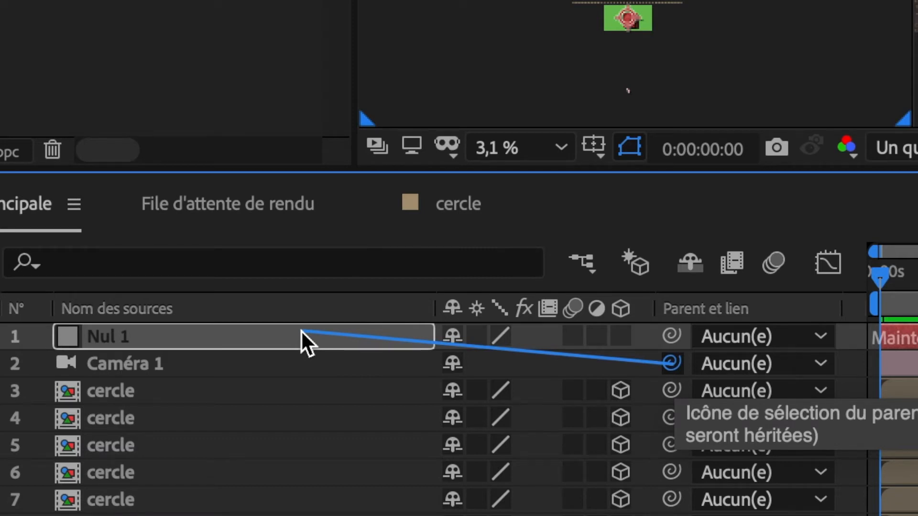
Make the Nul 1 layer that parents Caméra 1 a 3D layer and set its first Position keyframe at 0:00:00:00
drag(300, 330, 300, 330)
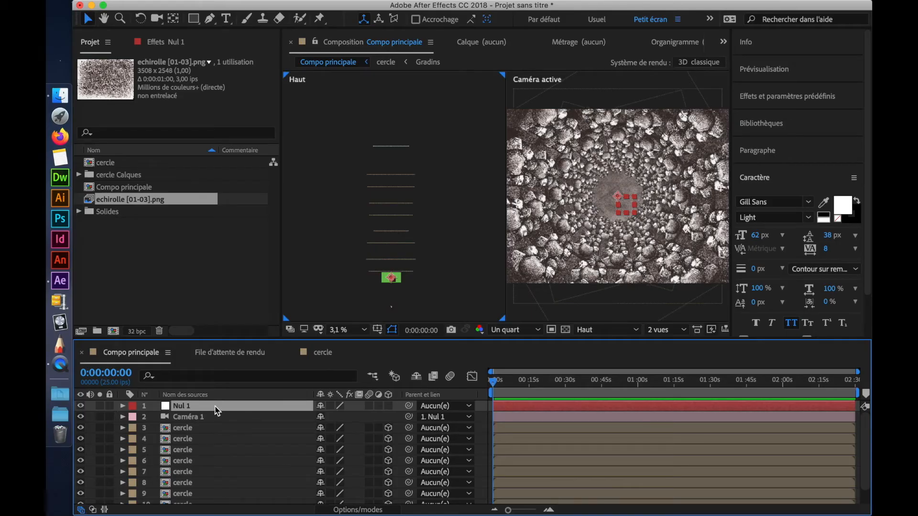
click(388, 406)
key(p)
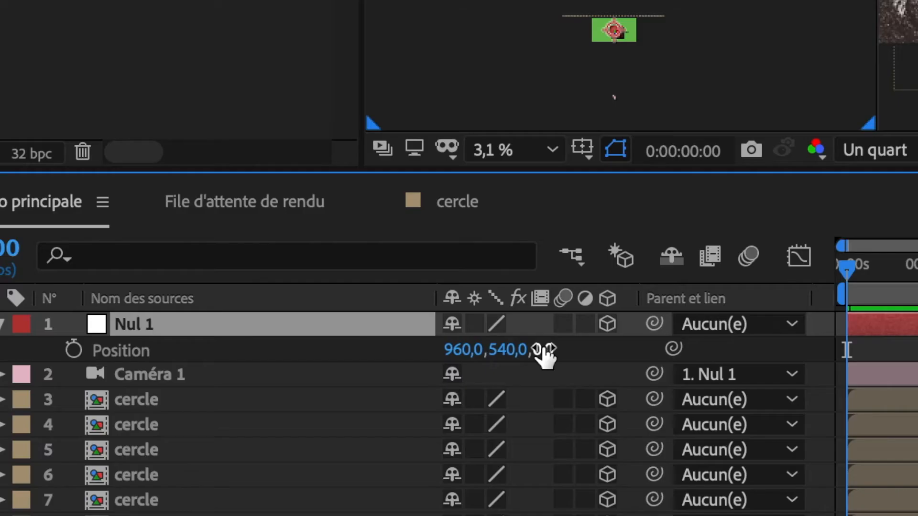
click(74, 350)
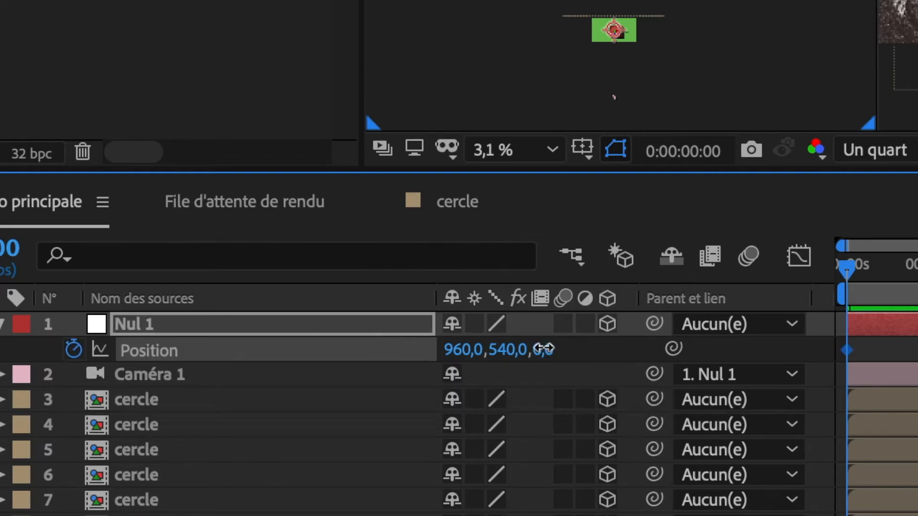
Adjust the Nul 1 layer's starting Z position to -81 so the spectator tunnel fills the camera frame
drag(545, 351, 303, 371)
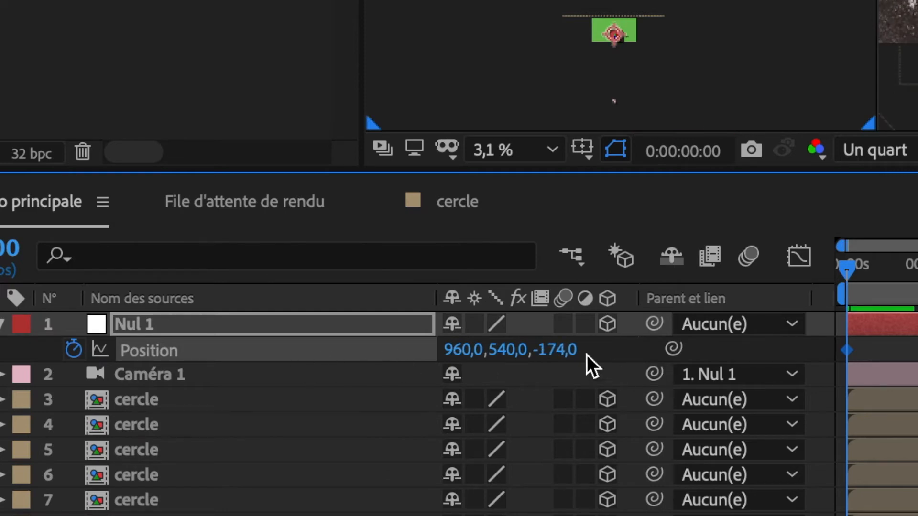
drag(554, 349, 195, 399)
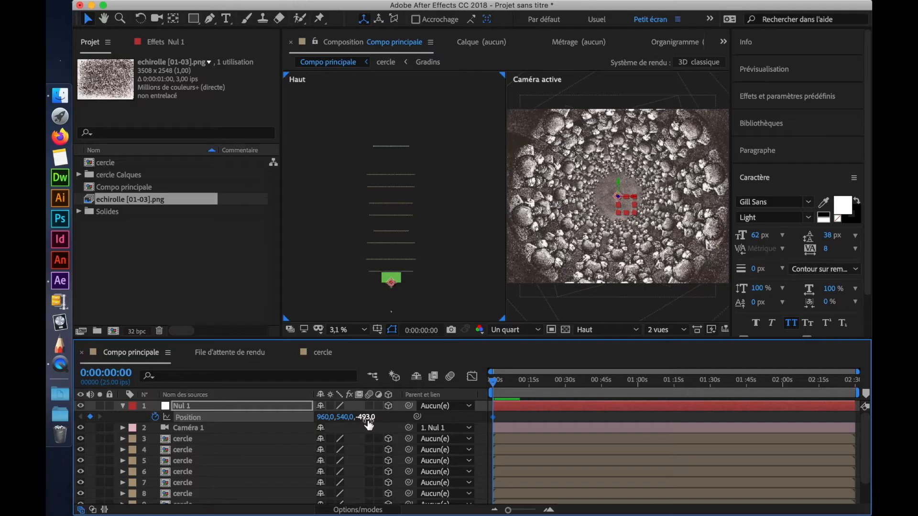
drag(368, 425, 249, 432)
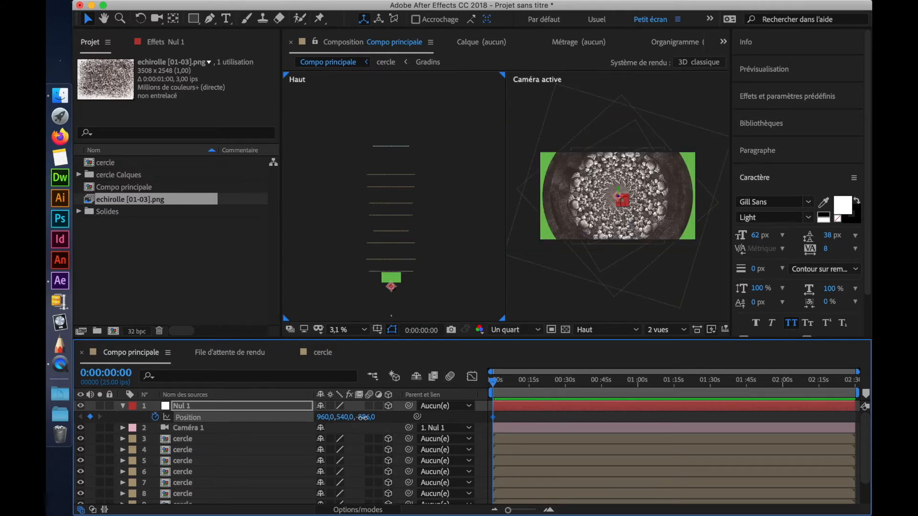
drag(364, 421, 618, 430)
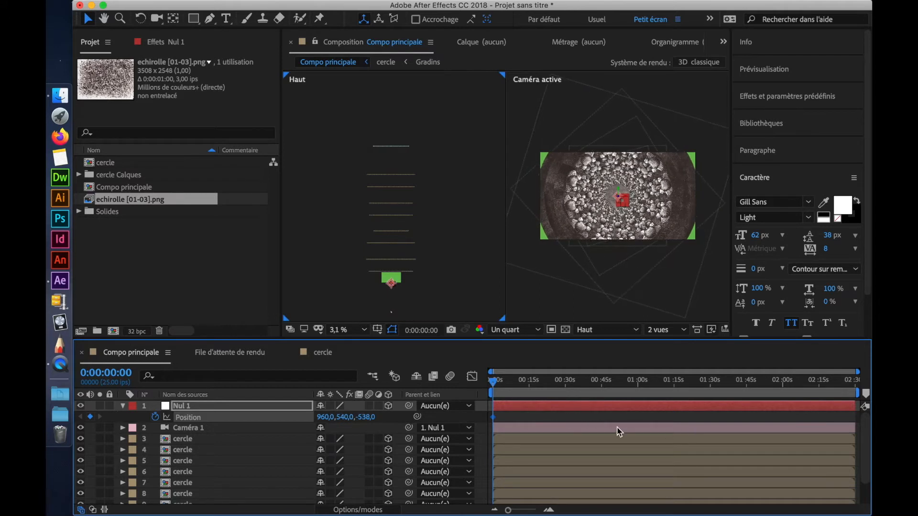
drag(456, 419, 647, 412)
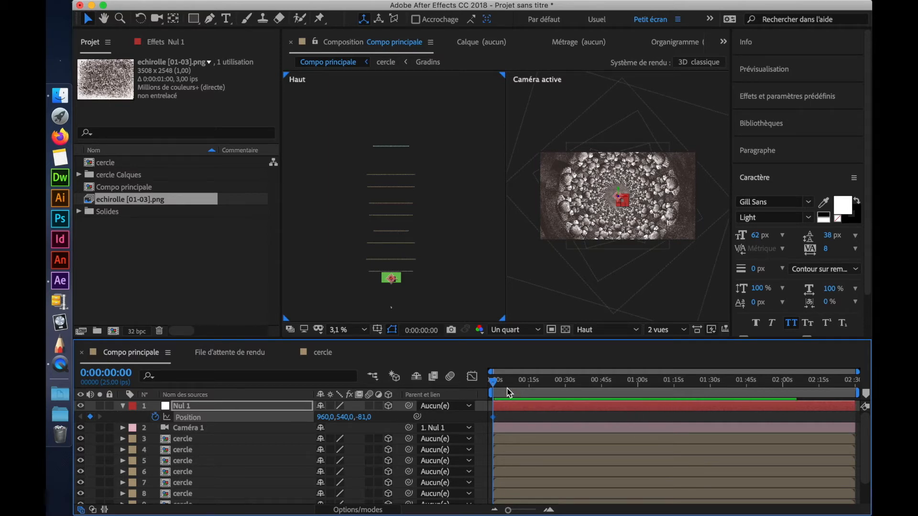
At 0:00:29:23, move Nul 1 forward through the tunnel to about Z 10830 to set a second Position keyframe
drag(493, 382, 565, 401)
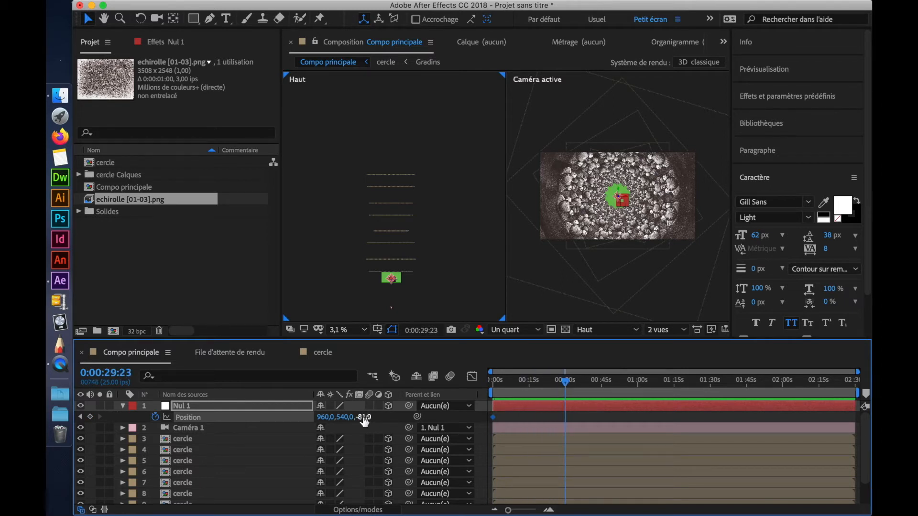
drag(365, 420, 472, 444)
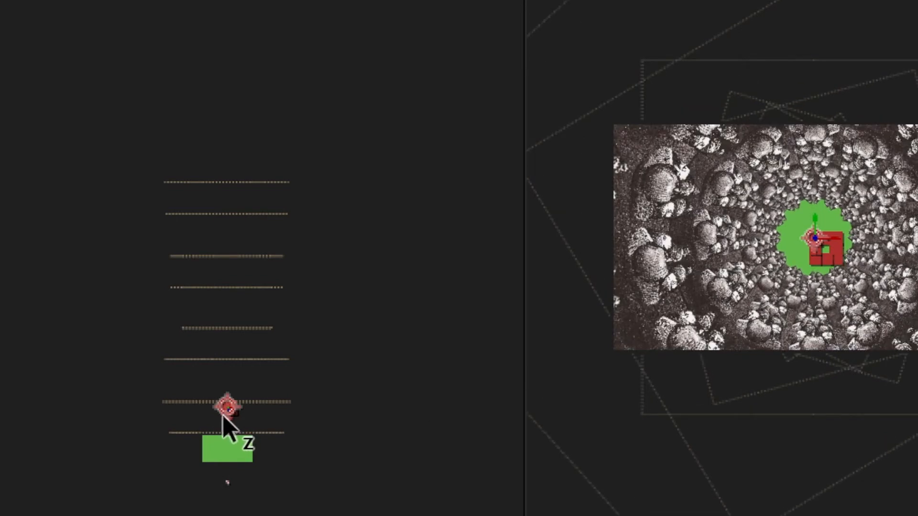
drag(223, 416, 235, 174)
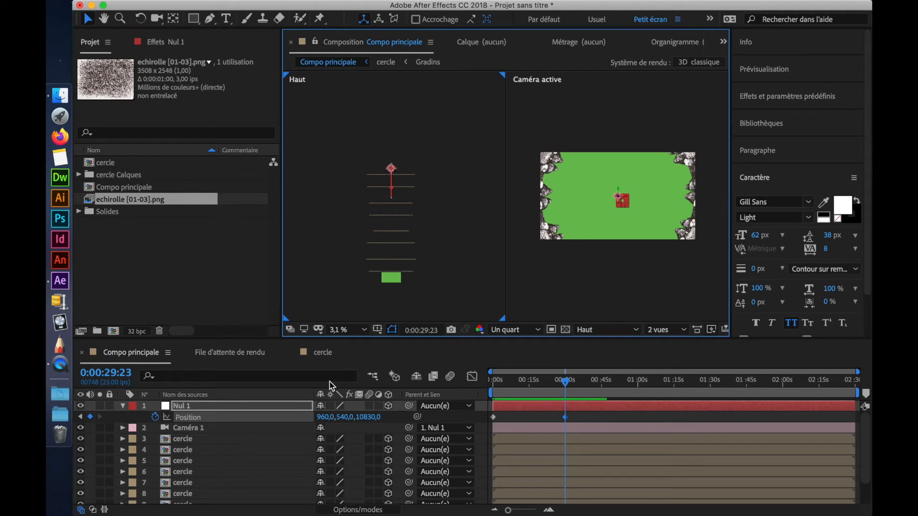
Preview the camera's travel from the start of the composition and check how long the echirolle layer lasts
scroll(274, 433, down, 3)
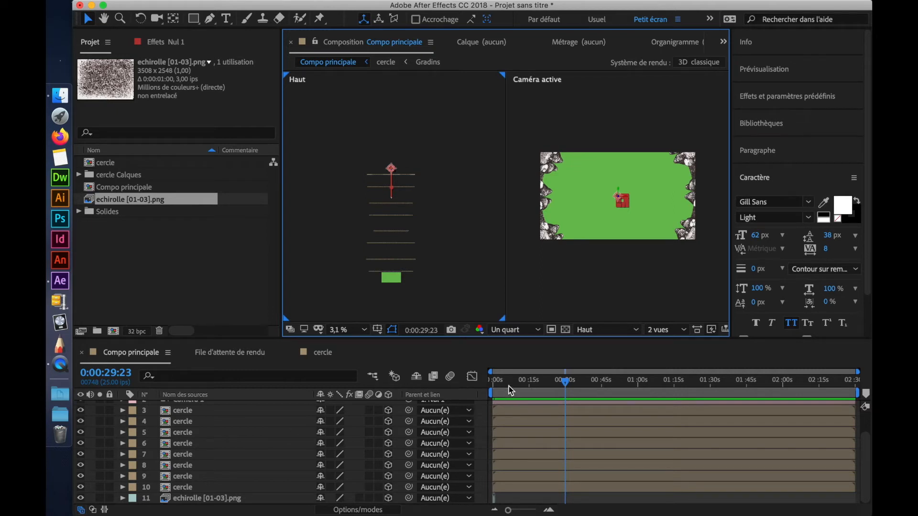
drag(510, 383, 476, 385)
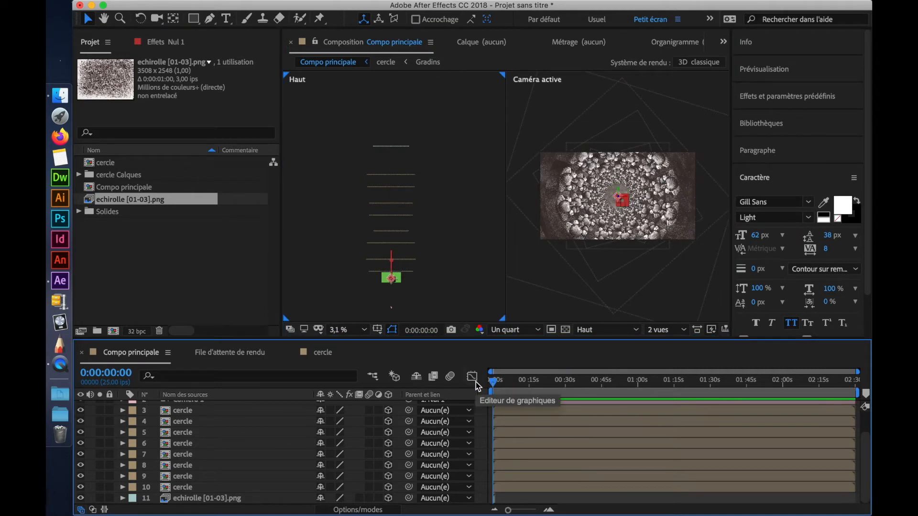
key(space)
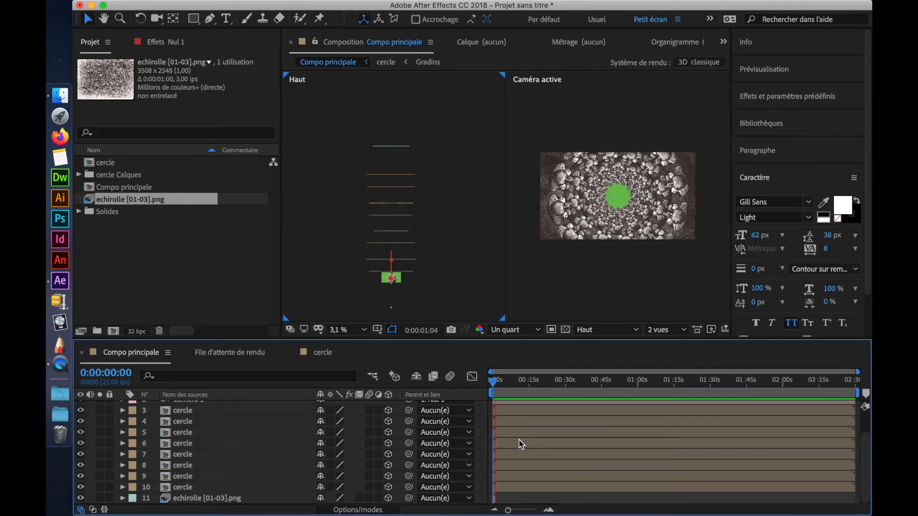
drag(509, 510, 528, 510)
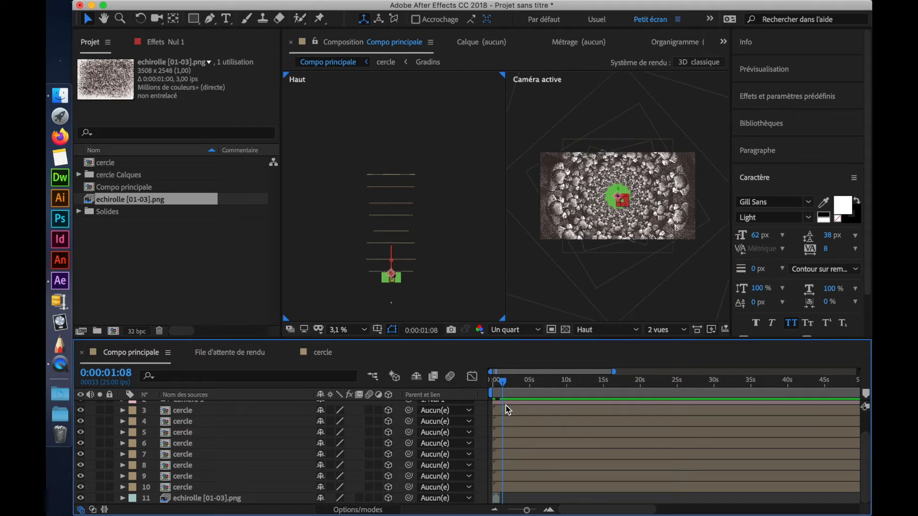
Enable time remapping (Activer le remappage temporel) on the echirolle [01-03].png layer with the playhead at 0:00:00:00
click(497, 498)
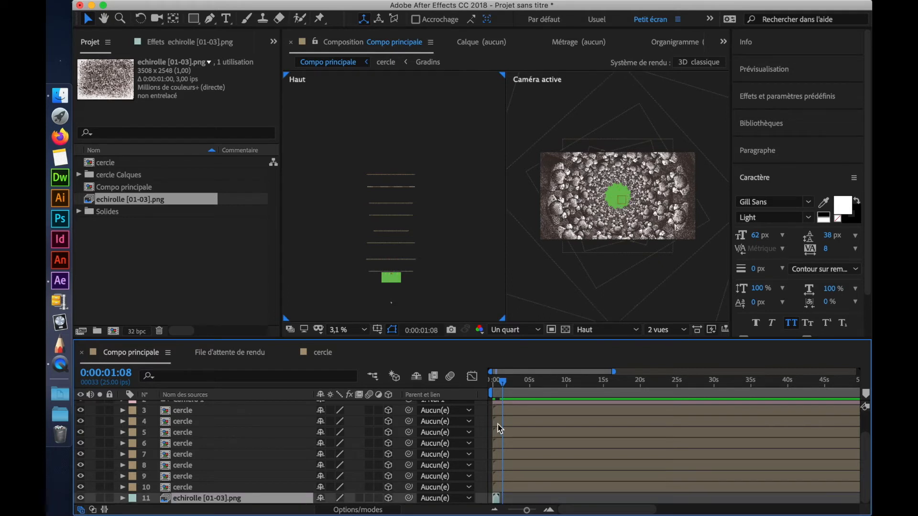
drag(504, 385, 485, 388)
mouse_move(419, 4)
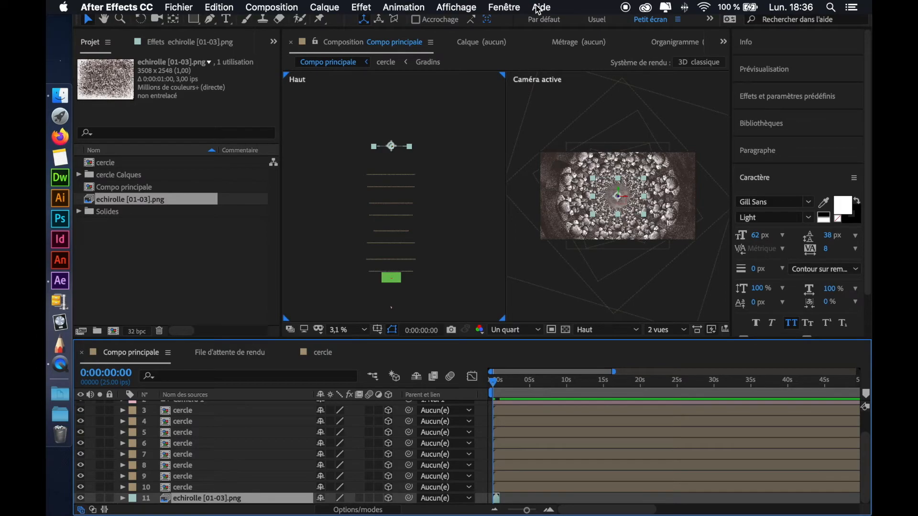
click(328, 8)
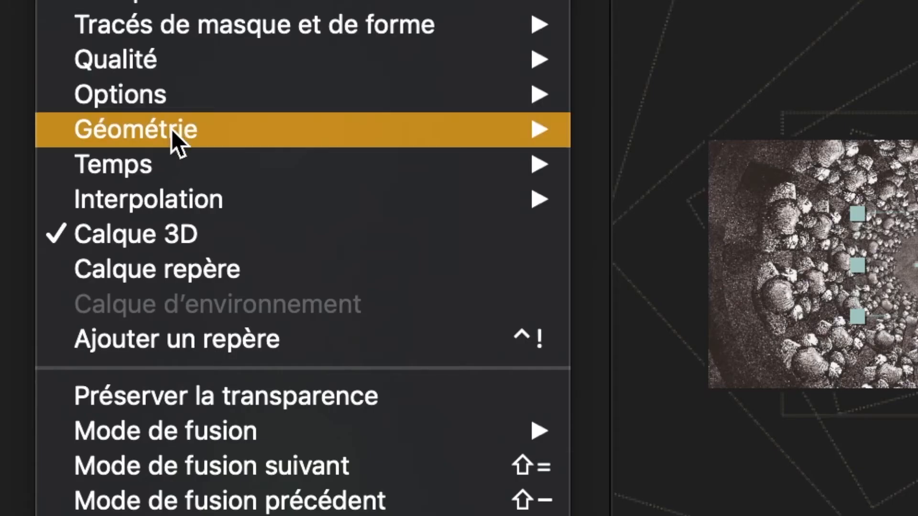
mouse_move(165, 167)
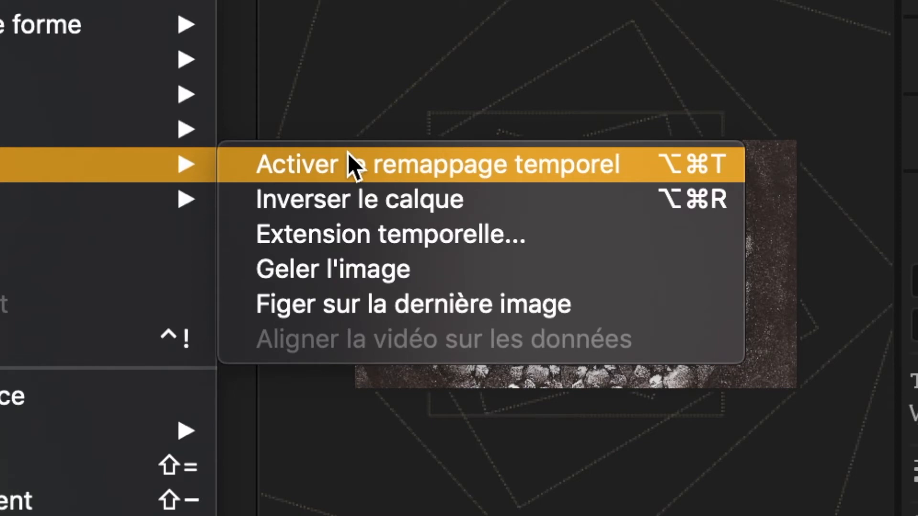
click(348, 164)
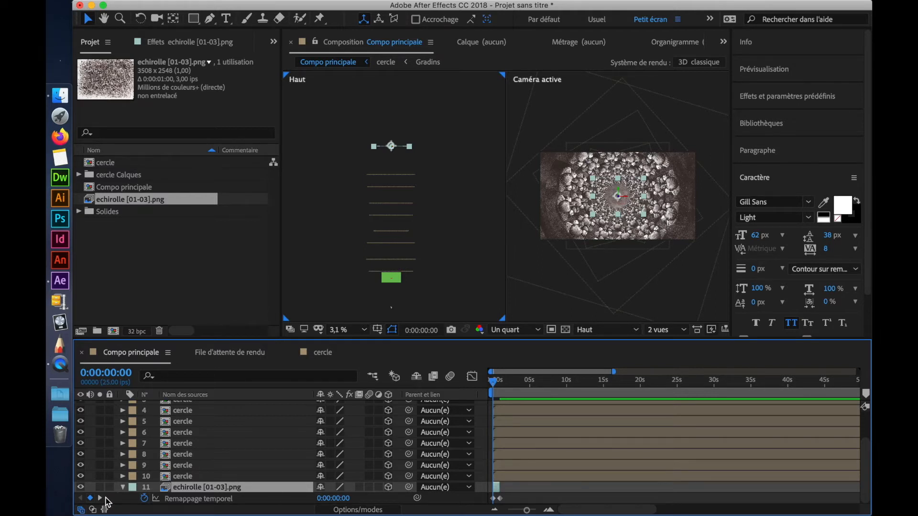
Add the expression loopOut(); to the echirolle layer's Remappage temporel property
alt+click(145, 498)
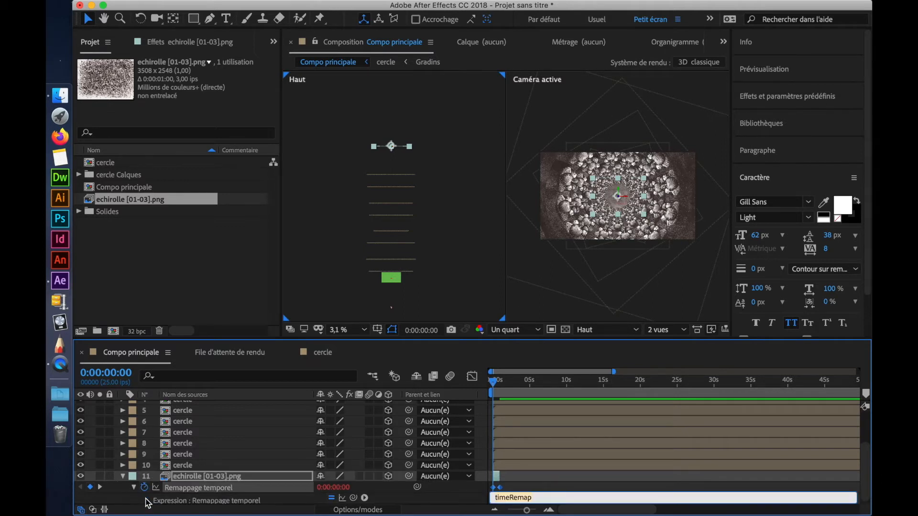
scroll(219, 485, down, 1)
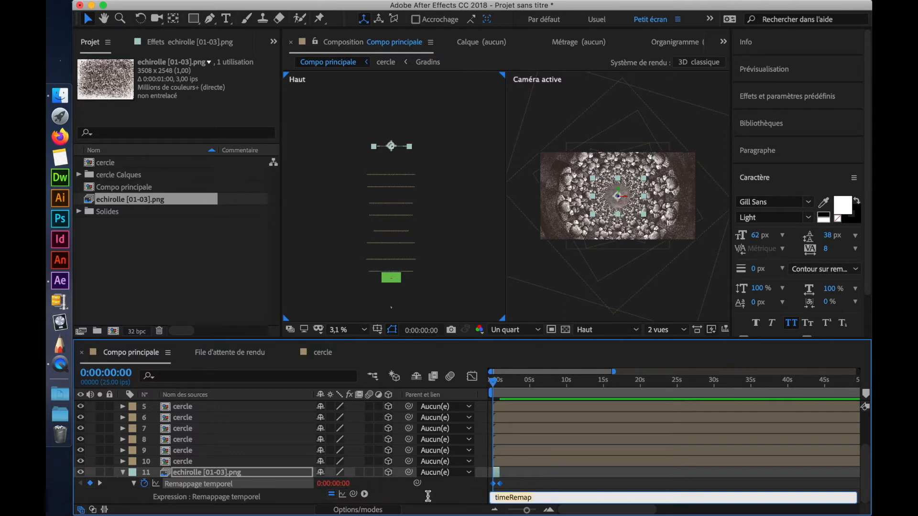
key(BackSpace)
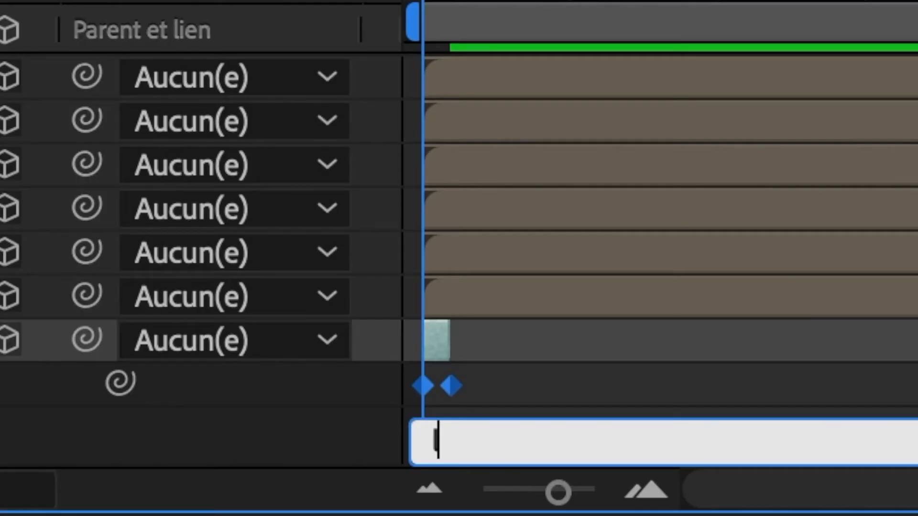
text(loop)
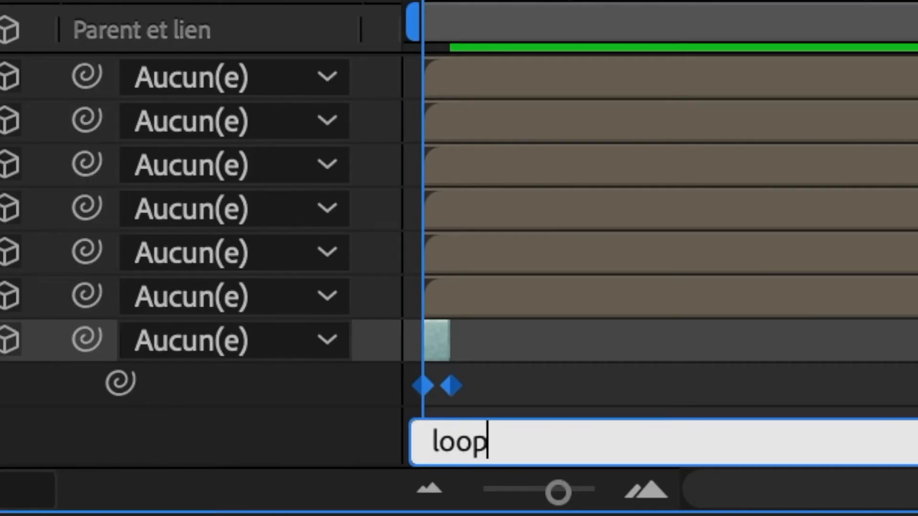
text(Out)
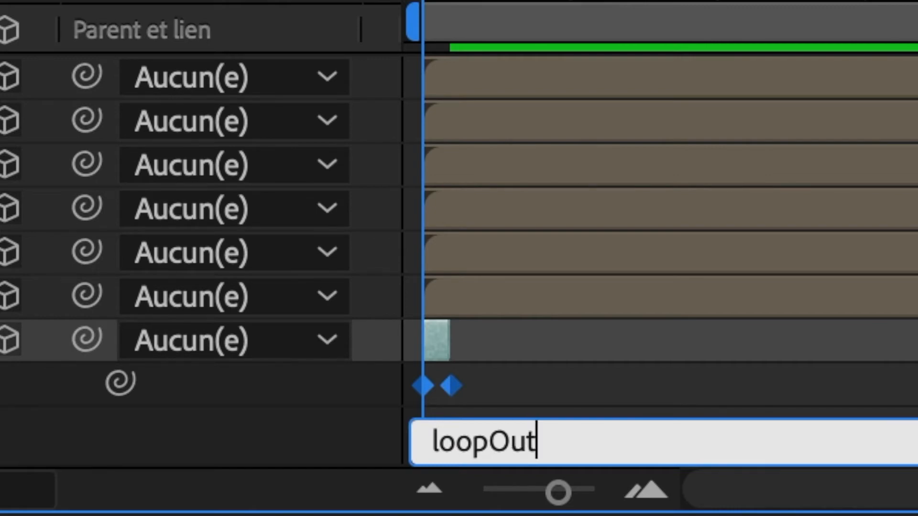
text(())
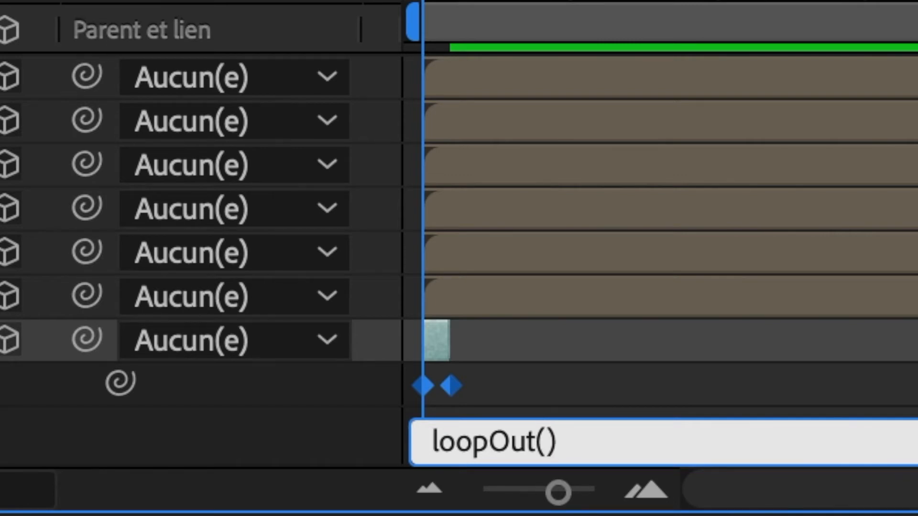
text(;)
click(653, 345)
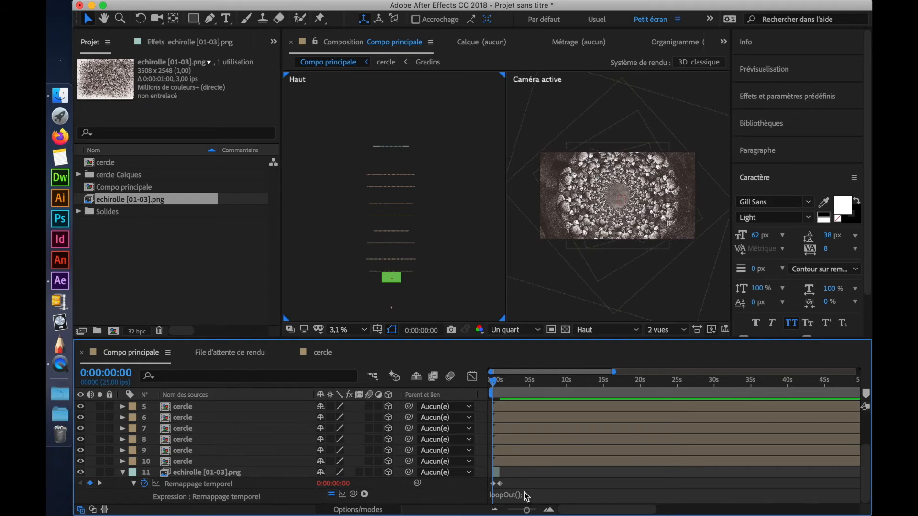
Collapse the echirolle layer's properties, then extend its duration to about 36 s and preview the looping ground
click(123, 473)
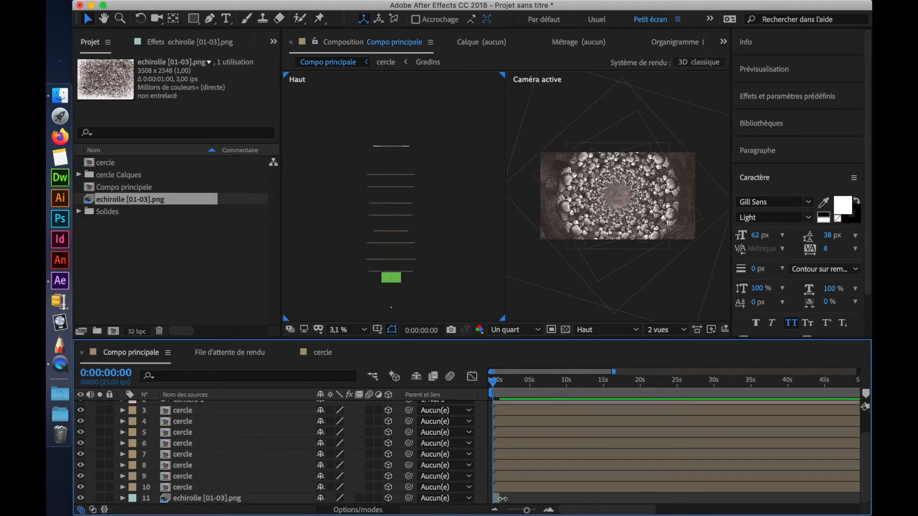
drag(502, 498, 762, 515)
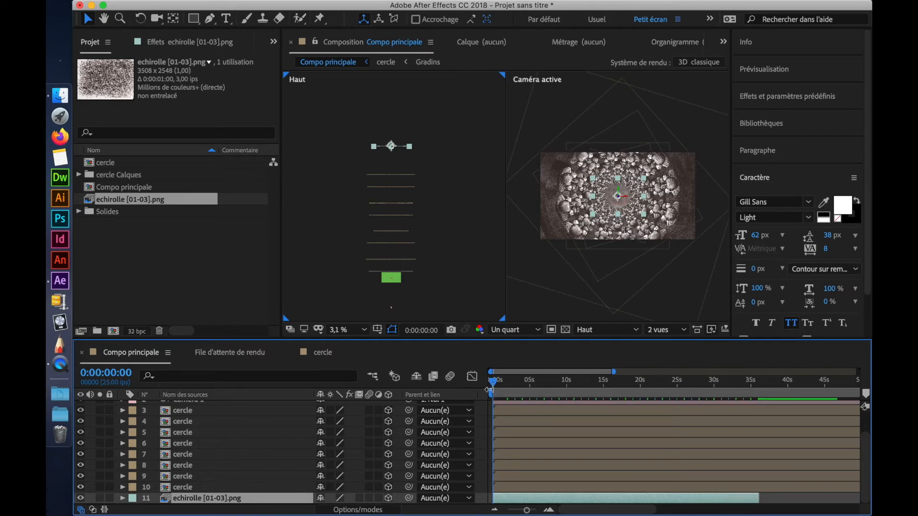
key(space)
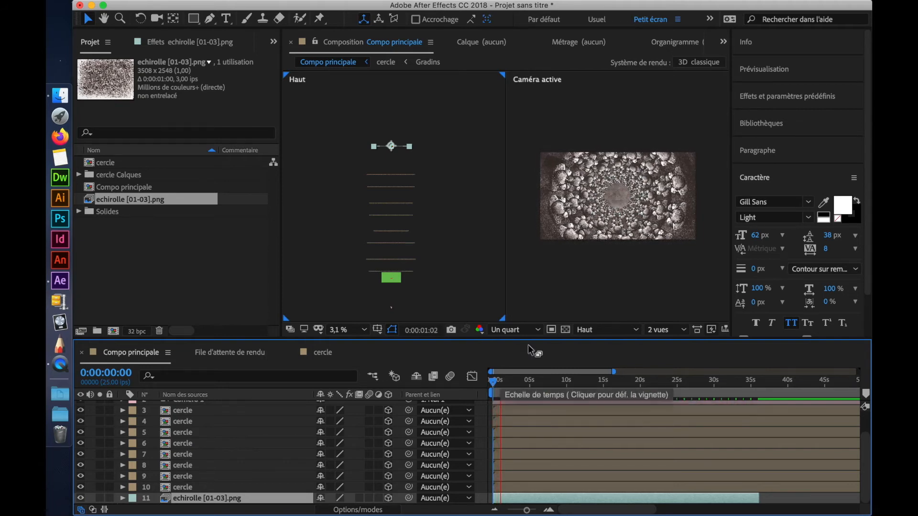
Switch the composition display from two views to 1 vue
click(595, 329)
click(664, 330)
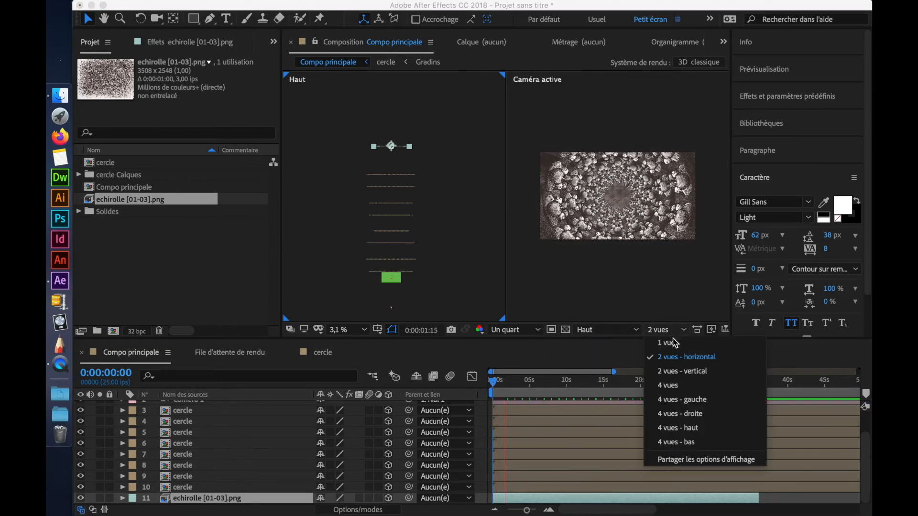
click(661, 339)
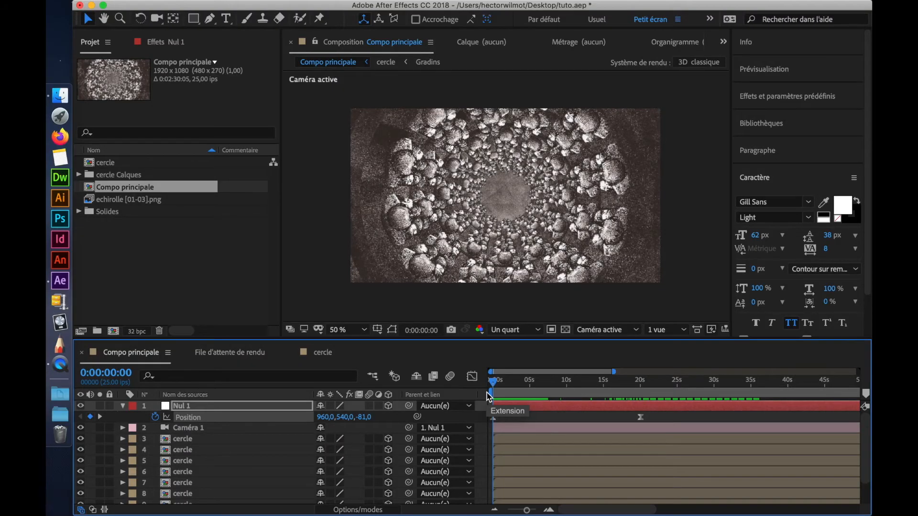
click(123, 406)
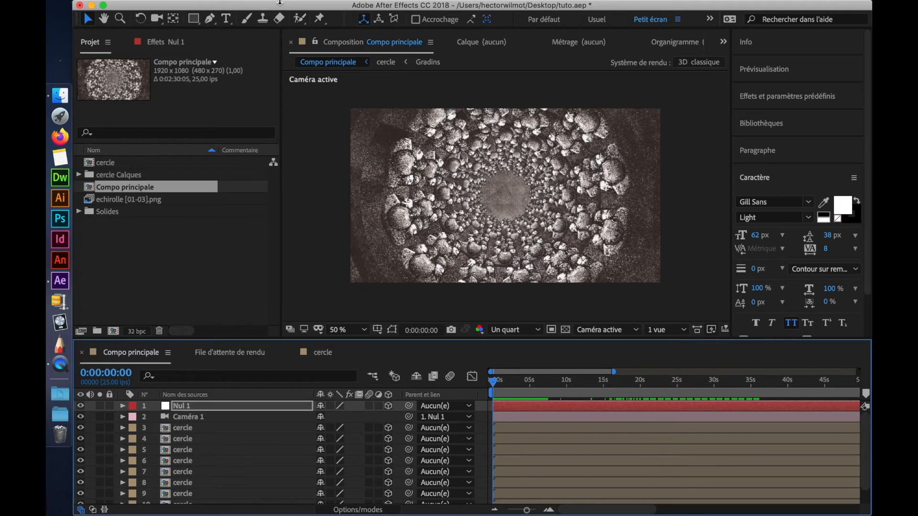
mouse_move(279, 1)
click(320, 7)
mouse_move(470, 23)
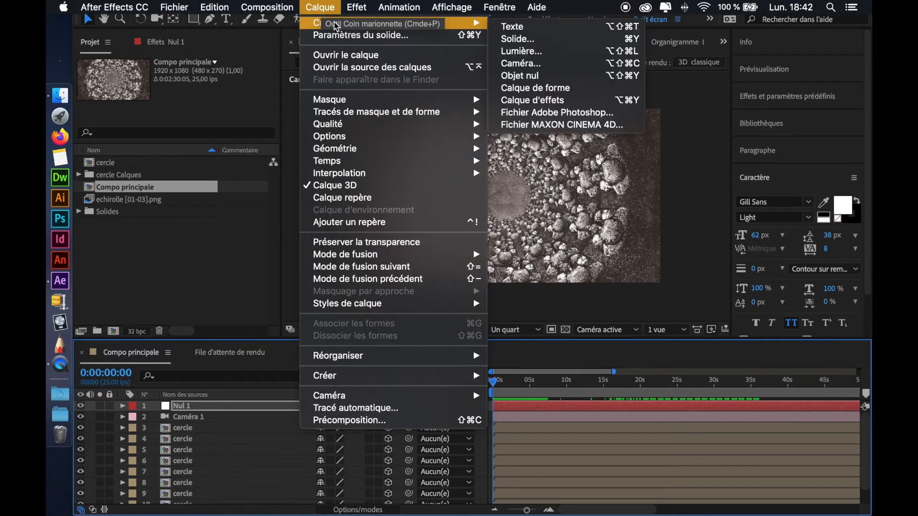
click(519, 53)
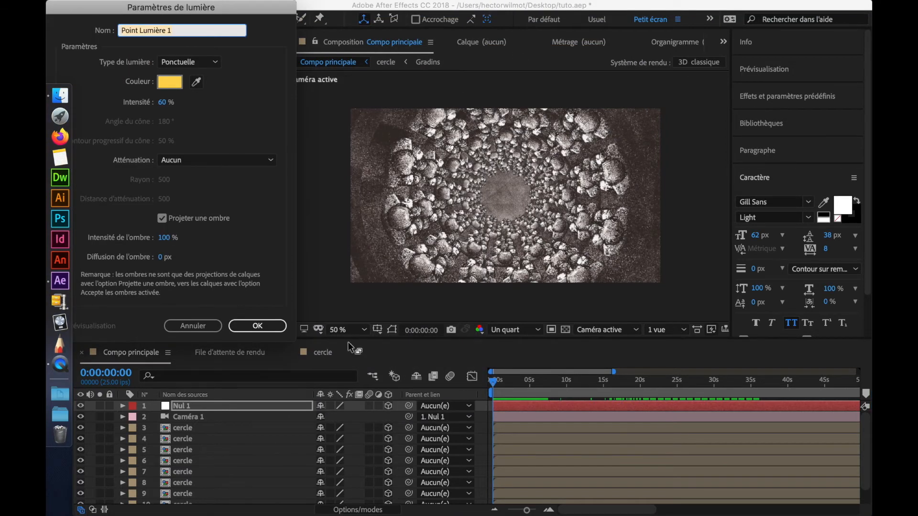
click(191, 326)
Display the composition as 2 vues - horizontal and start a new light with its colour set to white (FFFFFF)
click(675, 330)
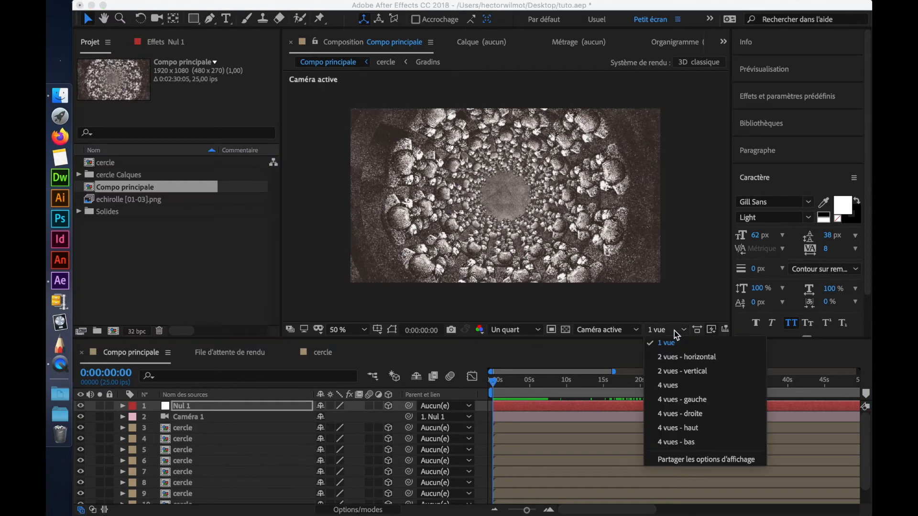
click(681, 357)
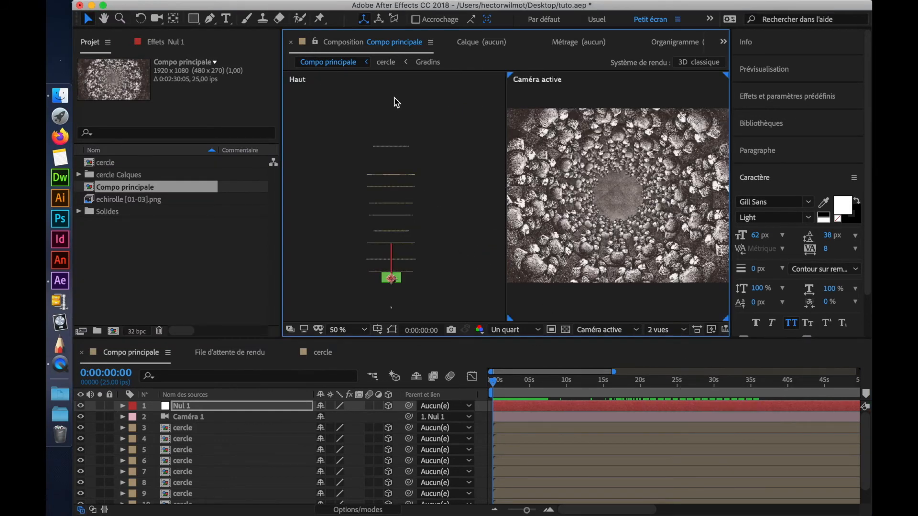
mouse_move(430, 2)
click(335, 8)
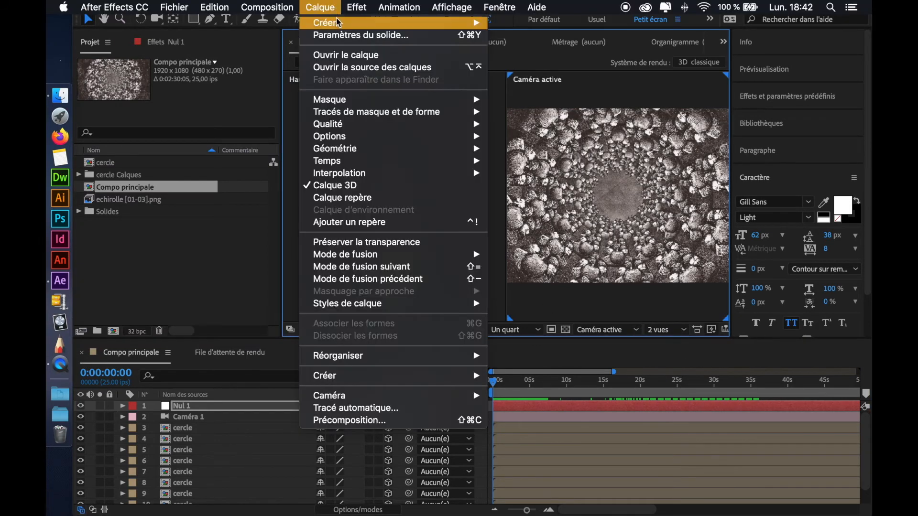
mouse_move(340, 22)
click(521, 51)
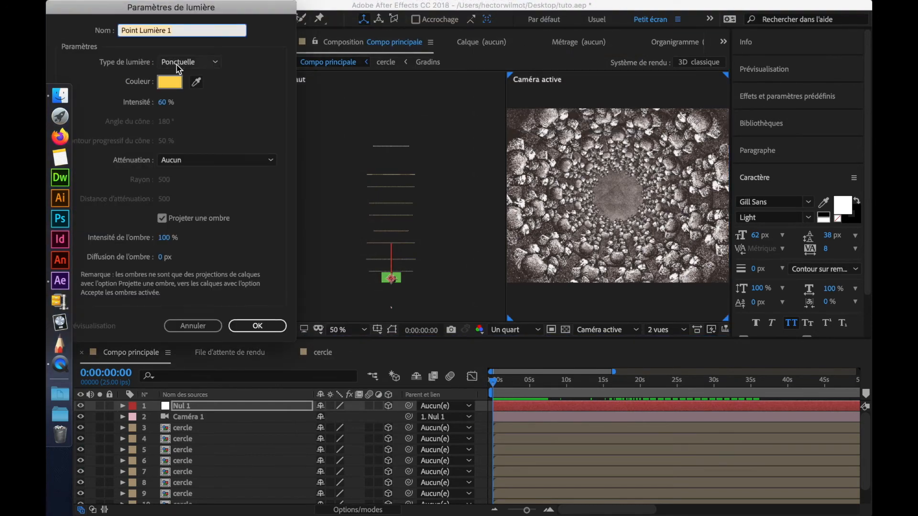
click(175, 83)
mouse_move(261, 59)
mouse_down()
mouse_move(353, 30)
mouse_move(374, 2)
mouse_up()
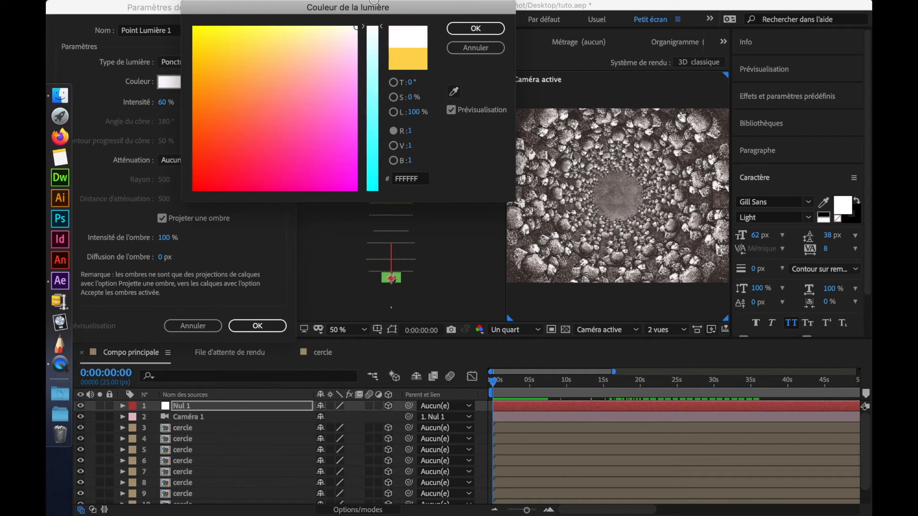
click(473, 28)
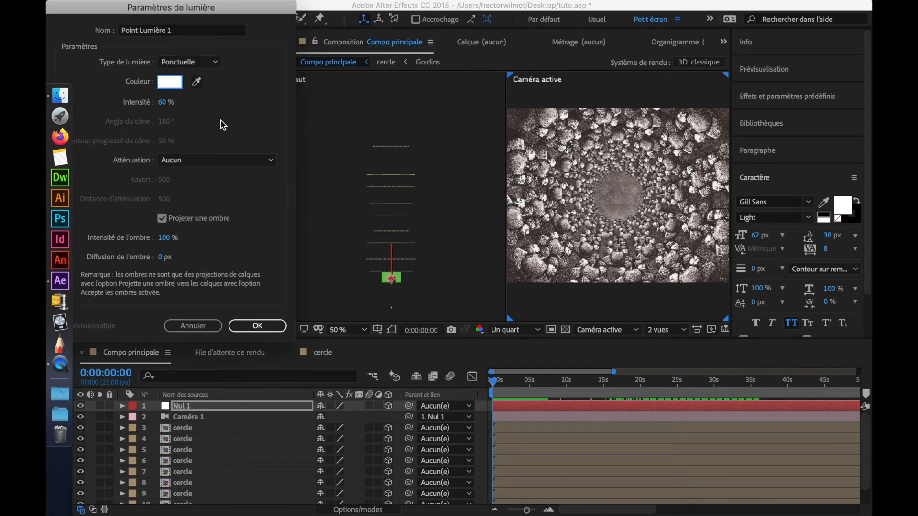
Change the new light's type to Concentrée and add it to the composition
click(191, 62)
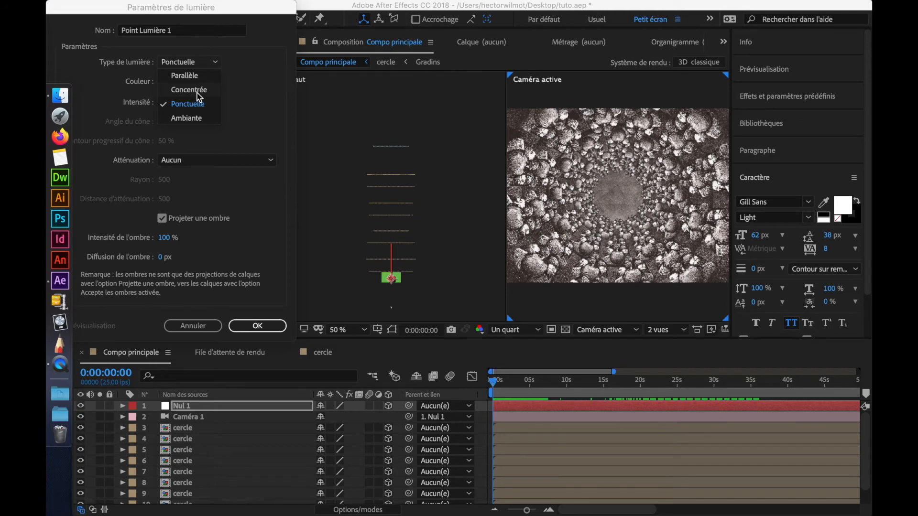
click(197, 91)
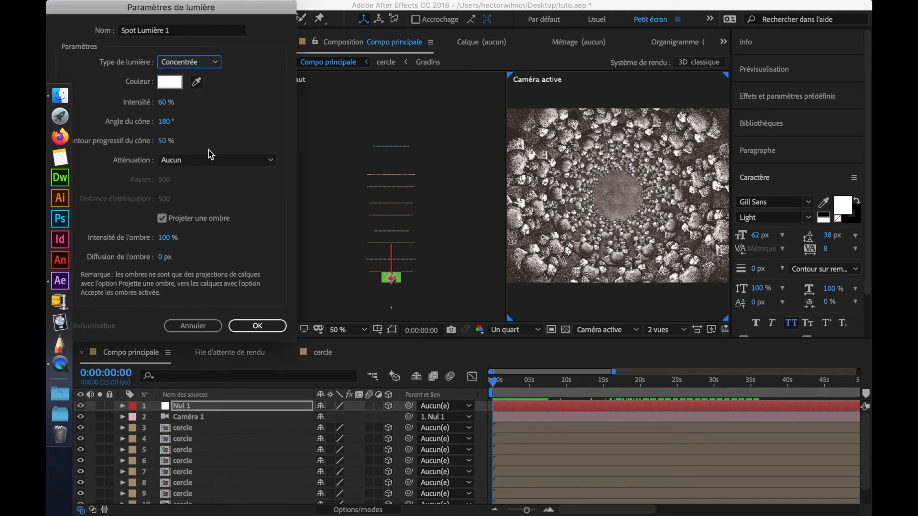
click(248, 328)
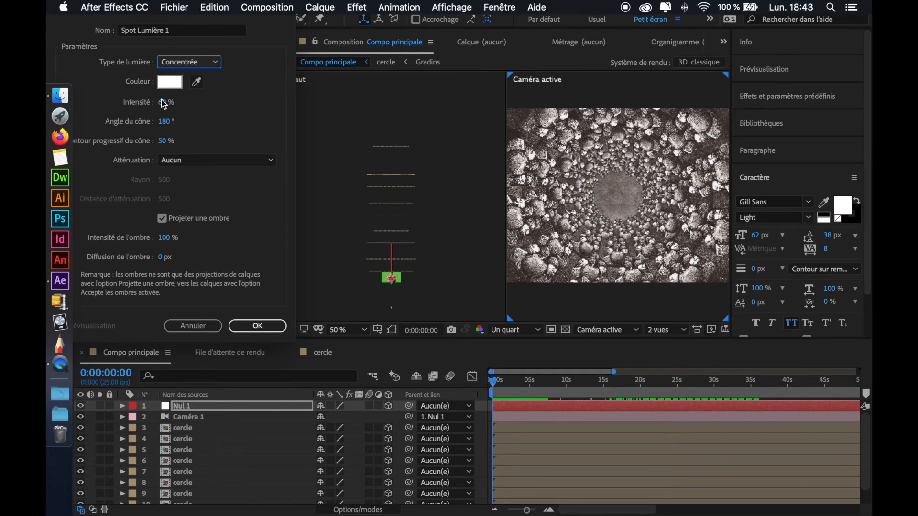
drag(135, 9, 277, 9)
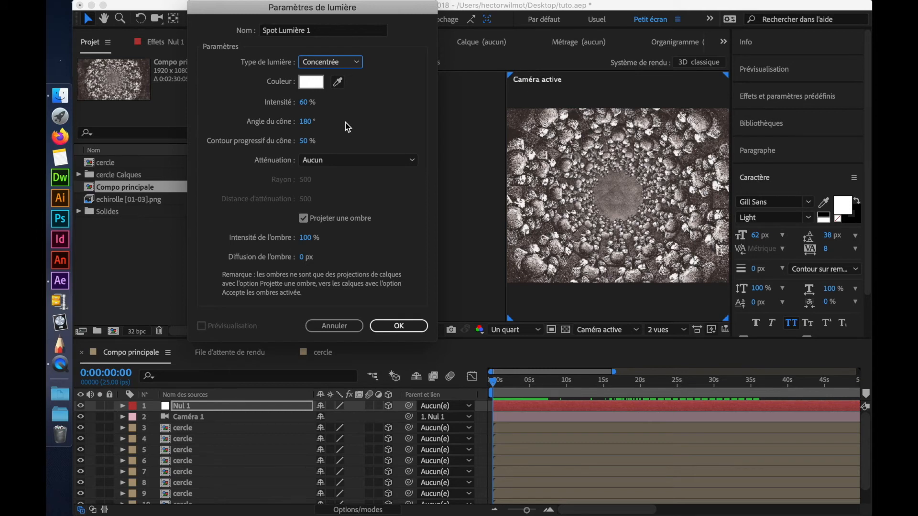
click(393, 330)
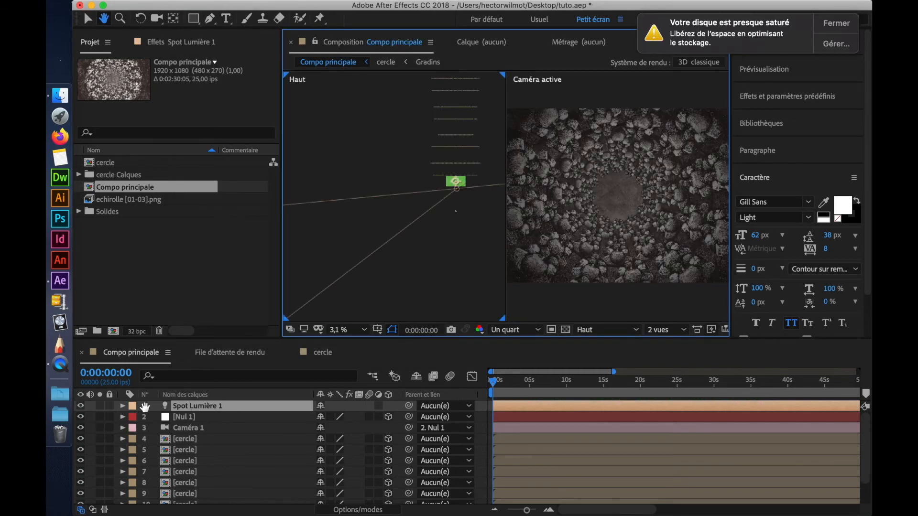
Set the Angle du cône of Spot Lumière 1 to 153° in its light options
click(121, 407)
key(v)
click(122, 406)
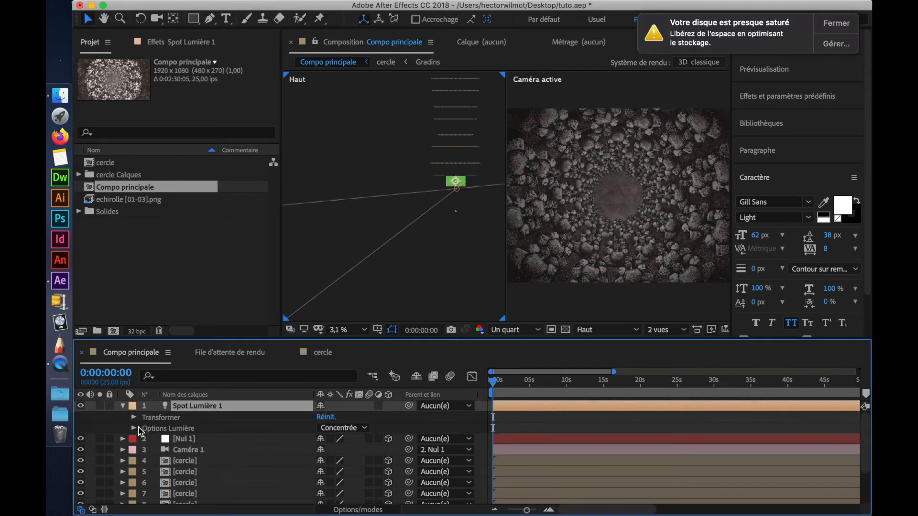
click(134, 428)
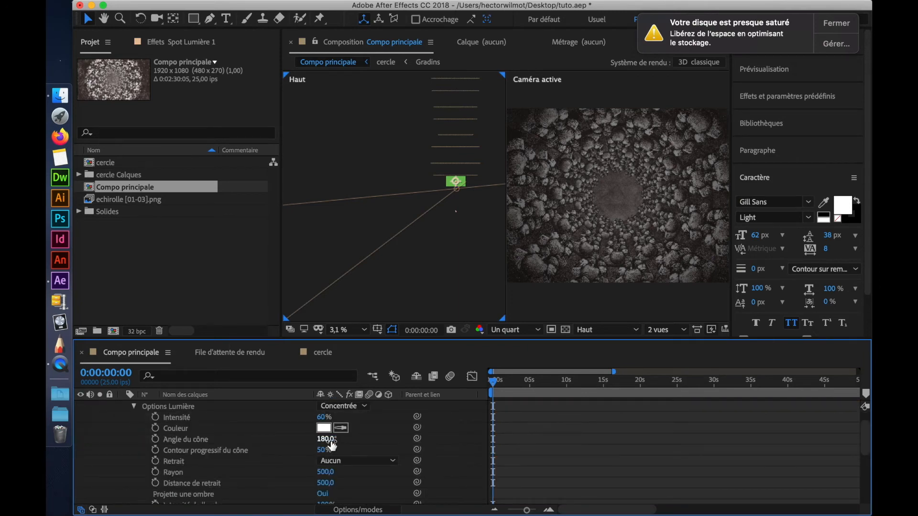
drag(328, 444, 308, 444)
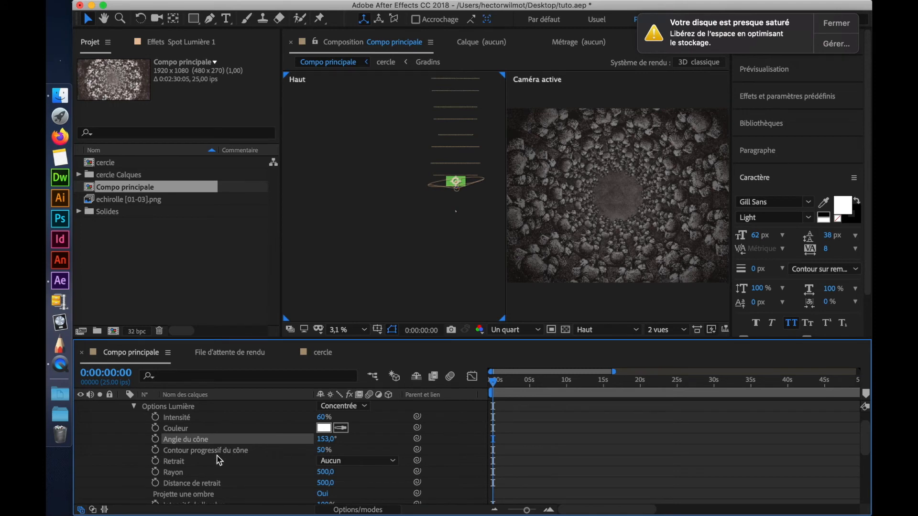
Try rotating Spot Lumière 1, undo the trial rotations, and set its Rotation Y to 6°
scroll(218, 460, down, 5)
scroll(219, 460, up, 6)
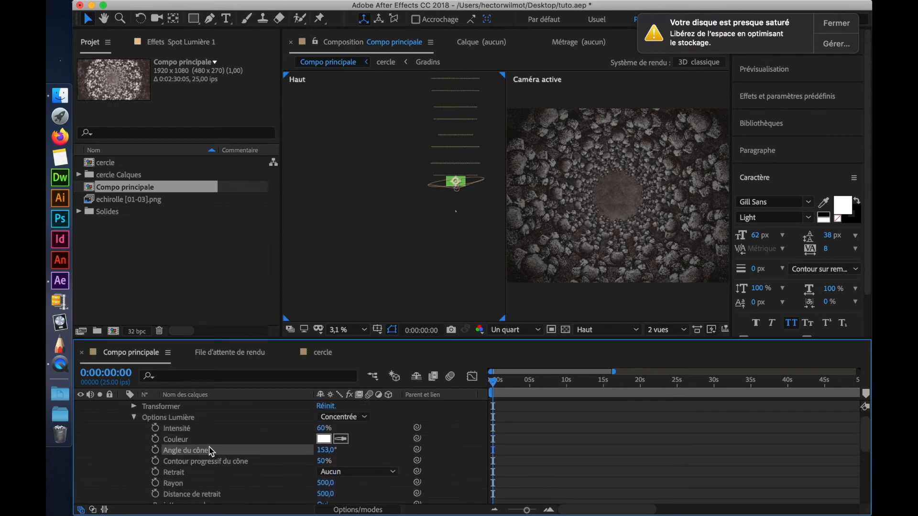
click(134, 406)
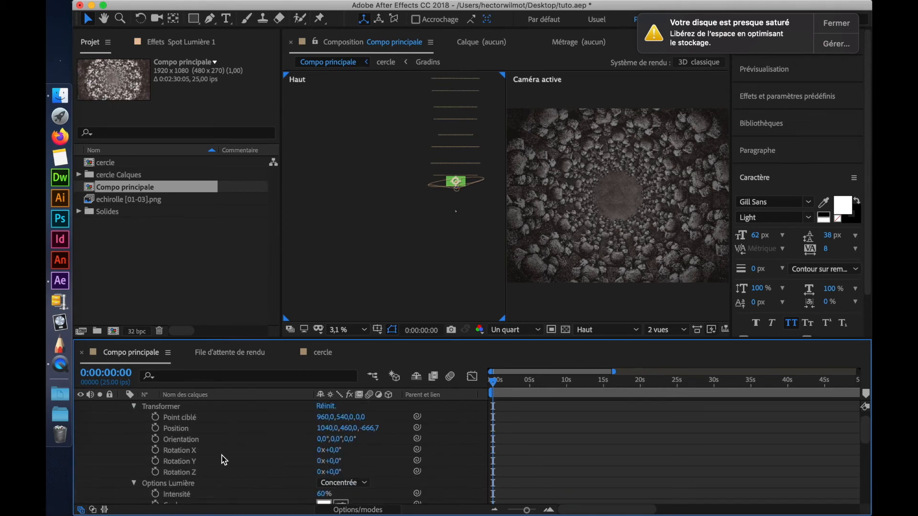
drag(329, 461, 298, 477)
key(super+z)
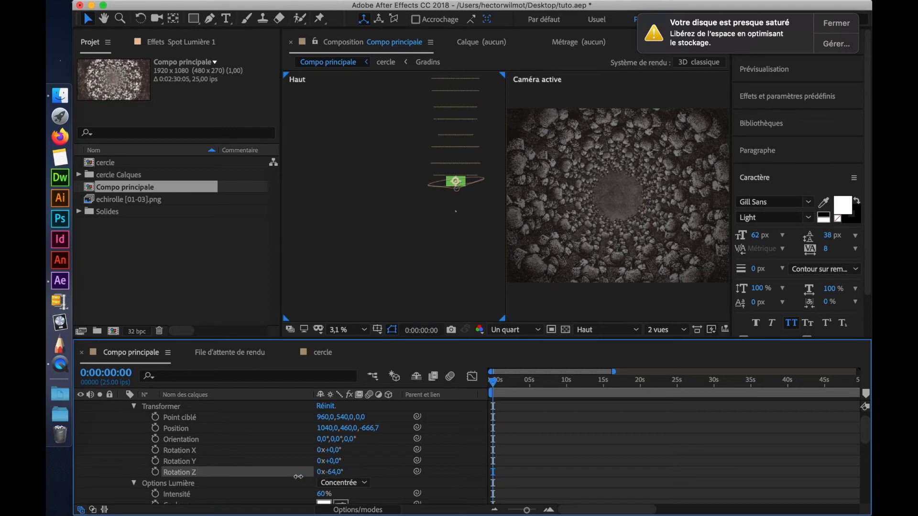
key(super+z)
mouse_move(330, 450)
mouse_down()
mouse_move(276, 448)
mouse_move(339, 440)
mouse_move(412, 466)
mouse_move(222, 461)
mouse_move(352, 459)
mouse_move(339, 459)
mouse_up()
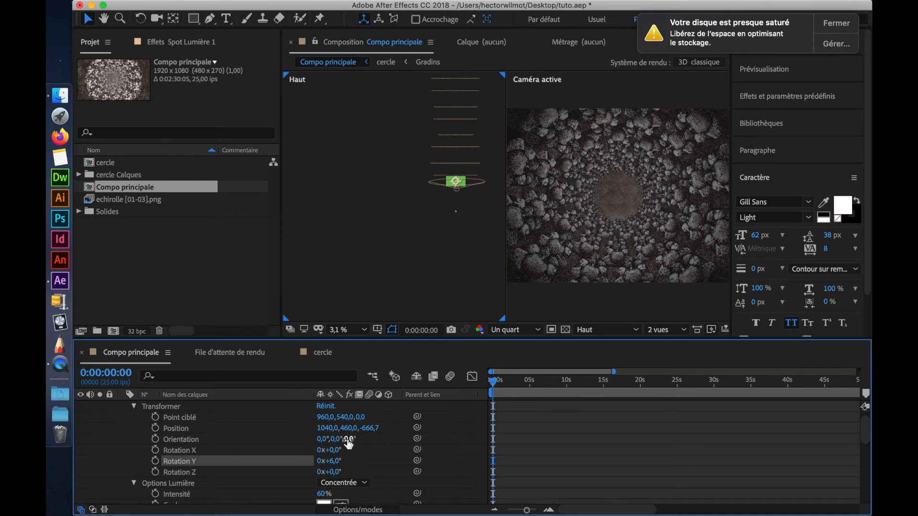
Collapse the Transformer properties of Spot Lumière 1 and set its Intensité to 98%
scroll(227, 443, up, 1)
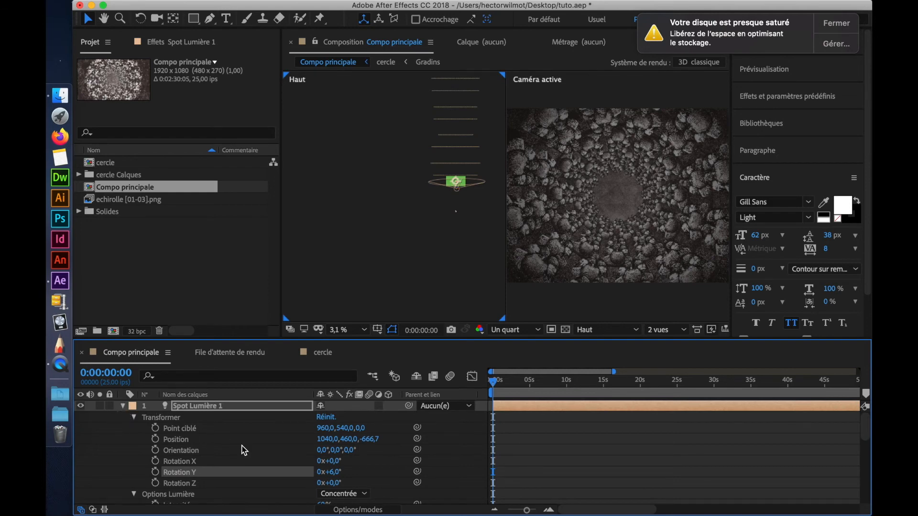
click(140, 417)
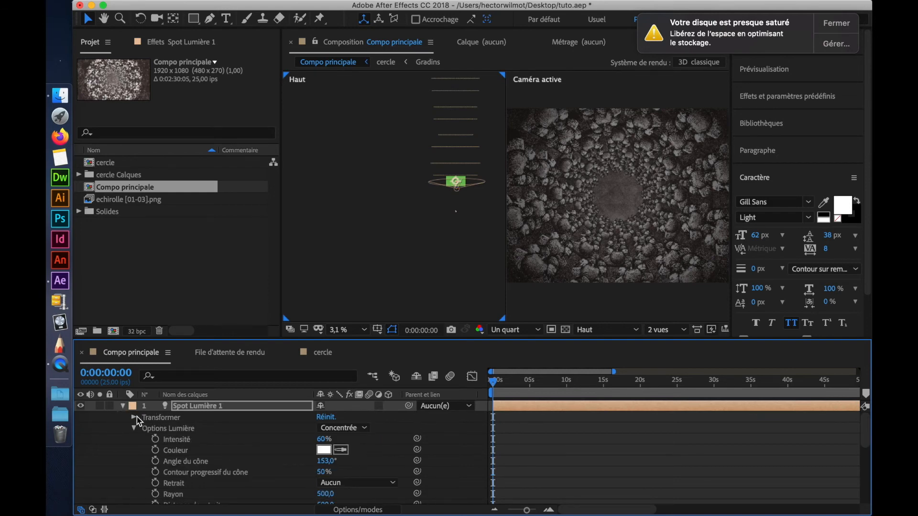
drag(321, 441, 341, 437)
Set Projette une ombre to Oui for all the cercle layers (4 to 11) in their Options Surface
scroll(255, 470, down, 5)
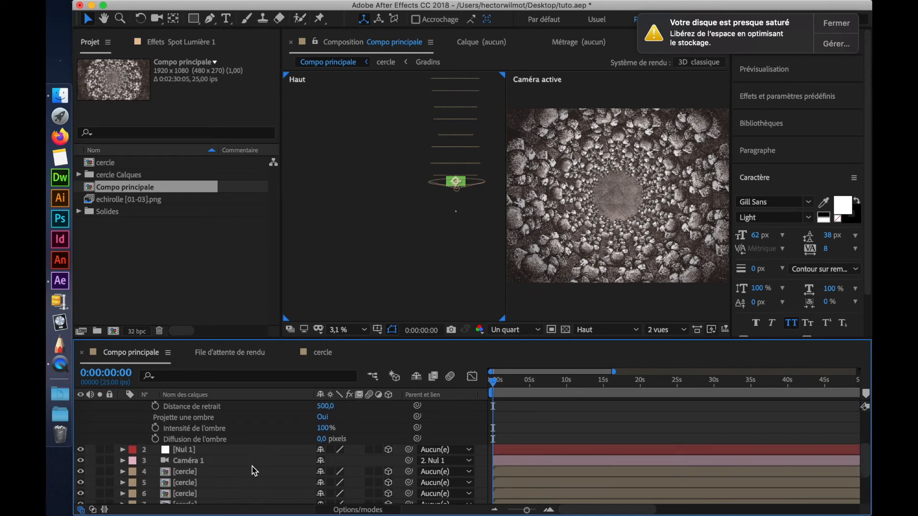
scroll(255, 471, down, 2)
click(187, 428)
scroll(195, 498, down, 1)
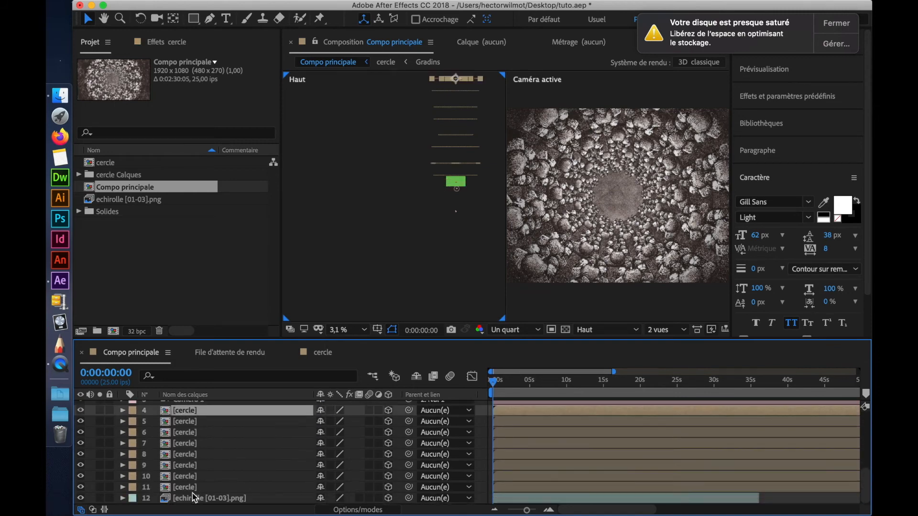
shift+click(192, 491)
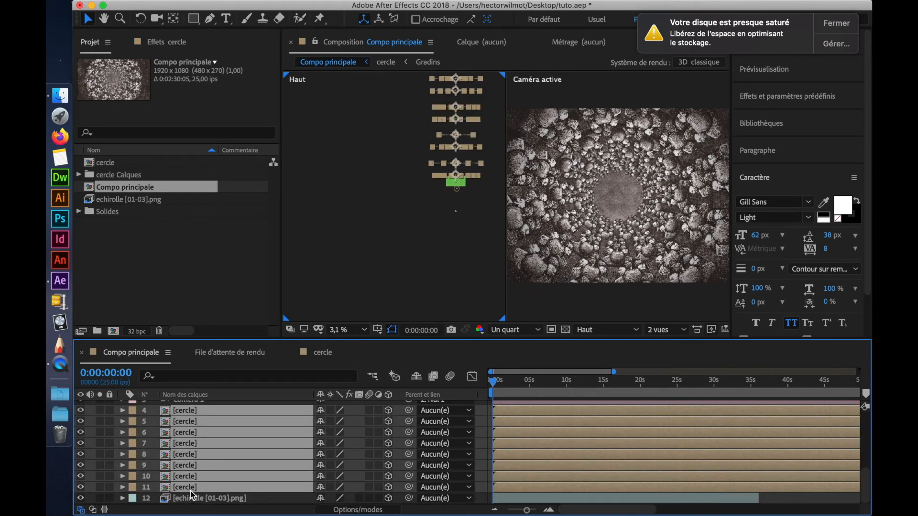
click(123, 411)
scroll(136, 421, down, 1)
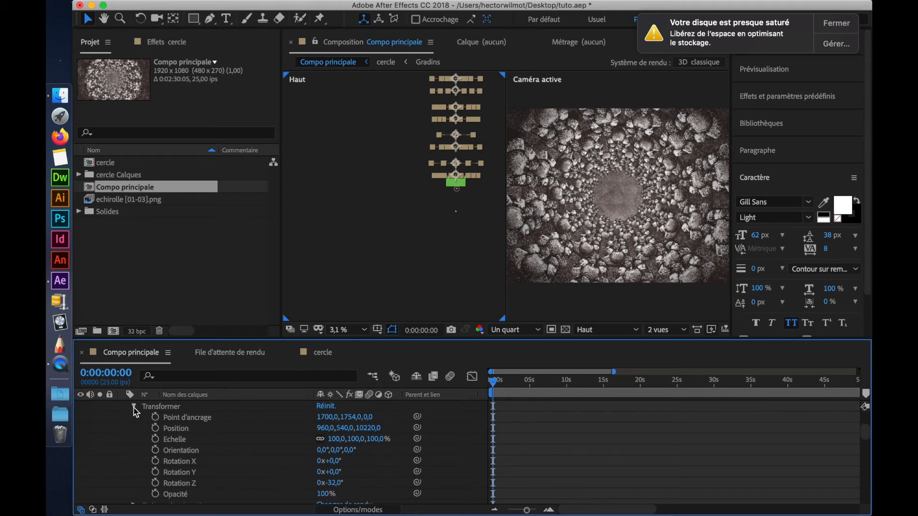
click(134, 407)
click(135, 450)
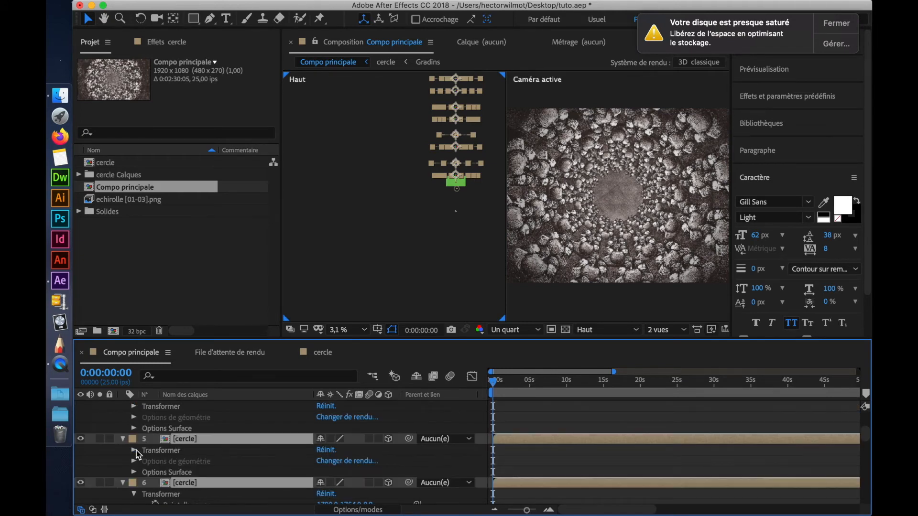
scroll(135, 475, down, 2)
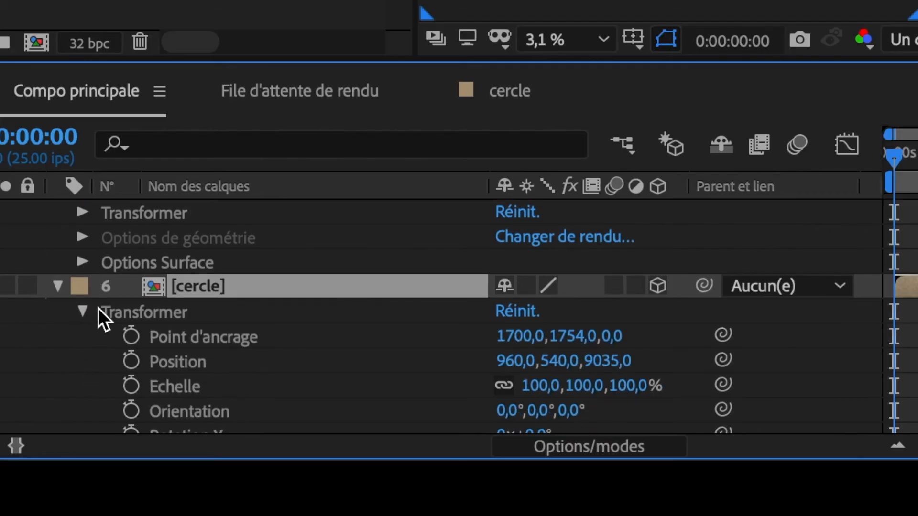
click(85, 312)
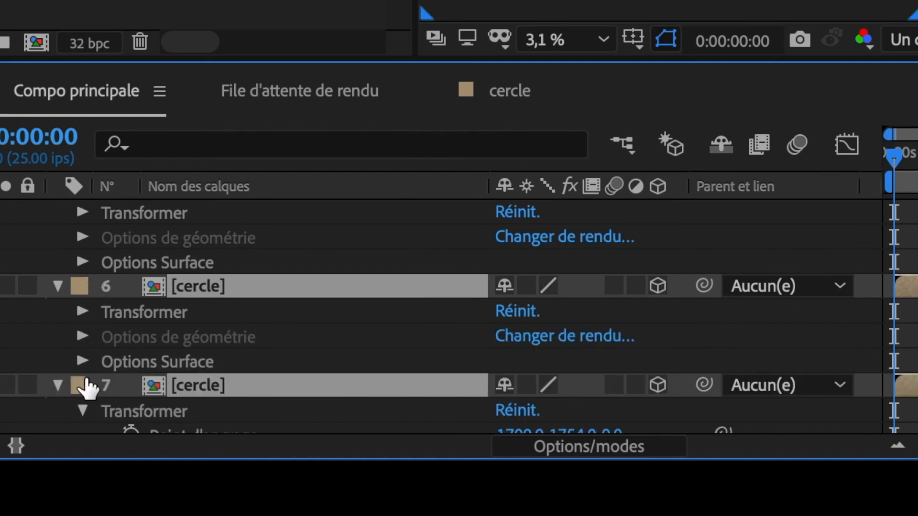
click(85, 261)
scroll(98, 267, down, 1)
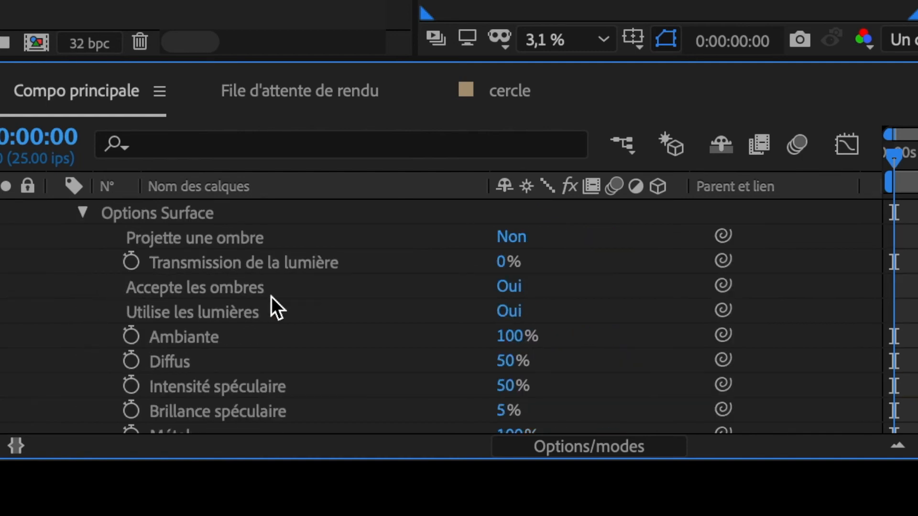
click(509, 237)
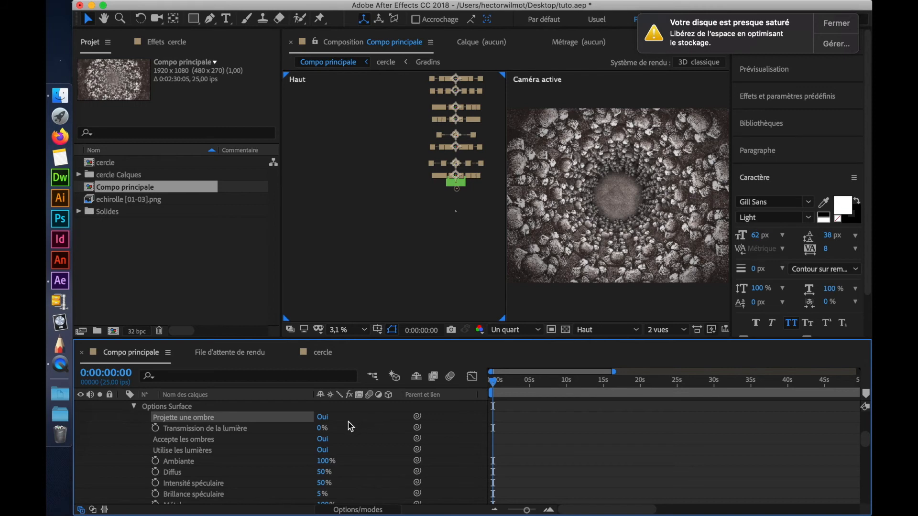
Collapse the cercle layers' properties and set the Intensité of Spot Lumière 1 to 67%
scroll(222, 433, up, 4)
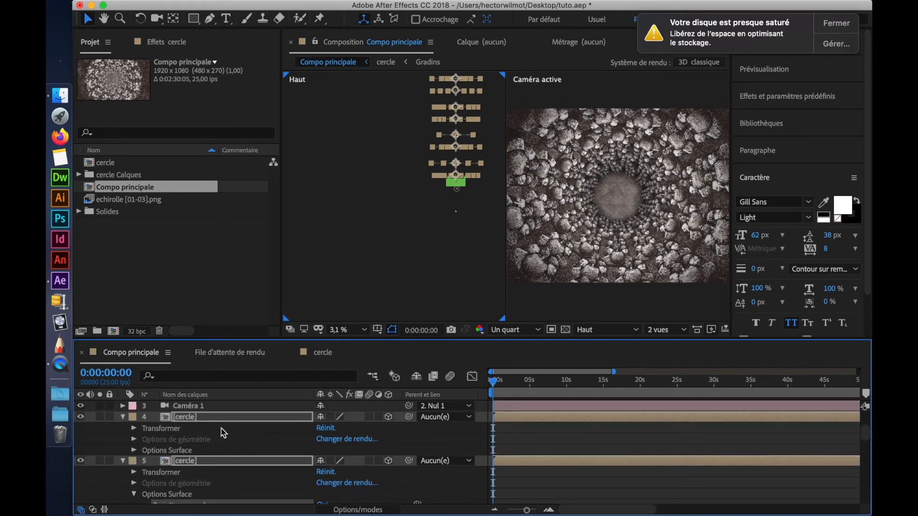
click(125, 417)
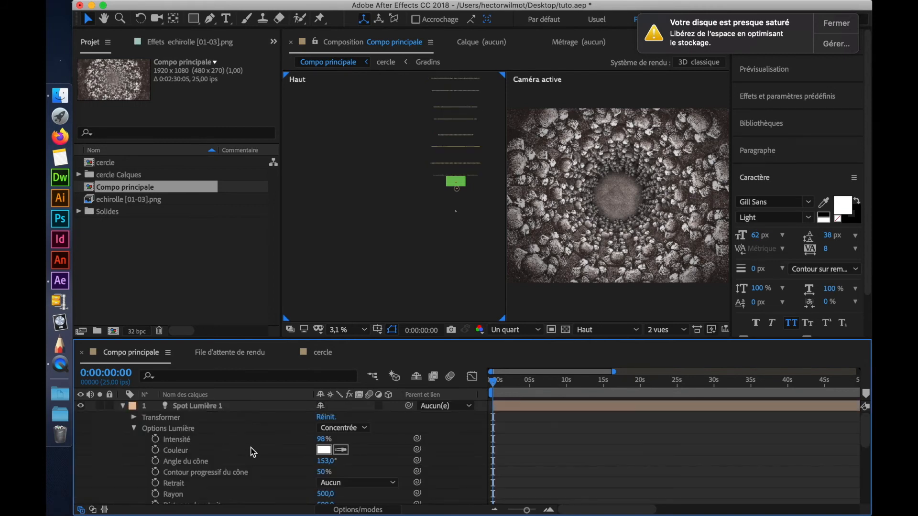
mouse_move(323, 440)
mouse_down()
mouse_move(292, 438)
mouse_move(336, 438)
mouse_up()
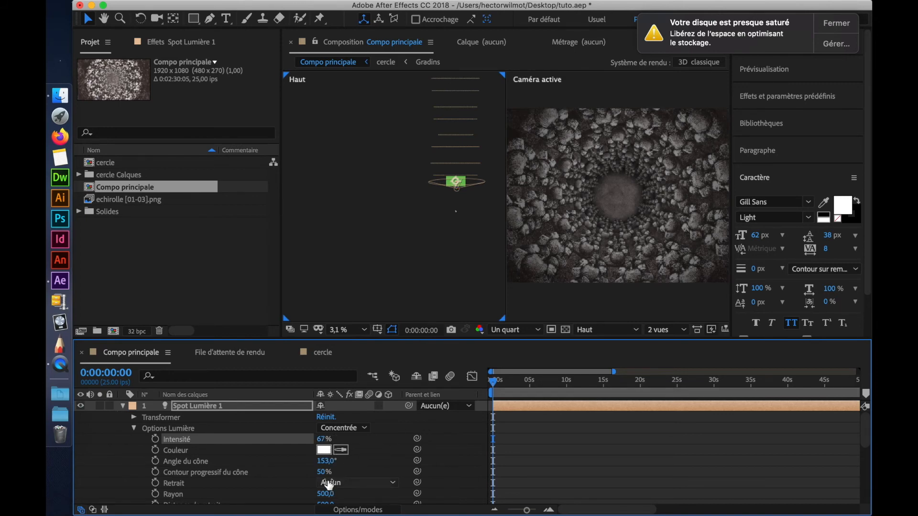
Set the Contour progressif du cône of Spot Lumière 1 to 100% and its Intensité to 91%
drag(325, 472, 366, 472)
drag(365, 473, 387, 477)
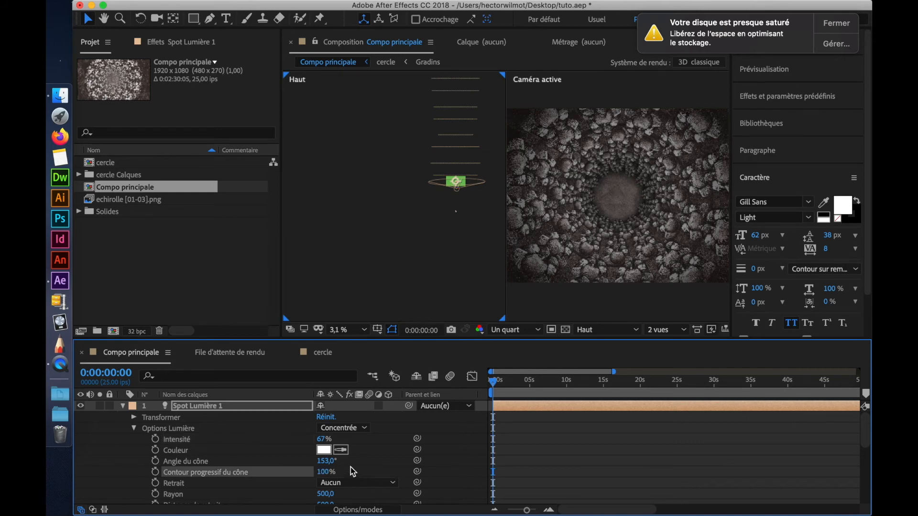
drag(323, 439, 339, 441)
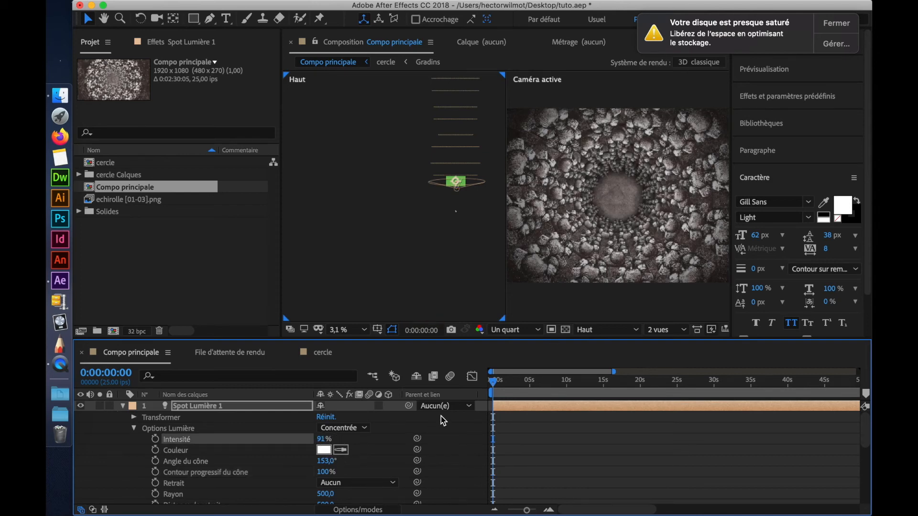
Collapse the properties of Spot Lumière 1 and preview the lit camera move in Compo principale
drag(527, 511, 497, 513)
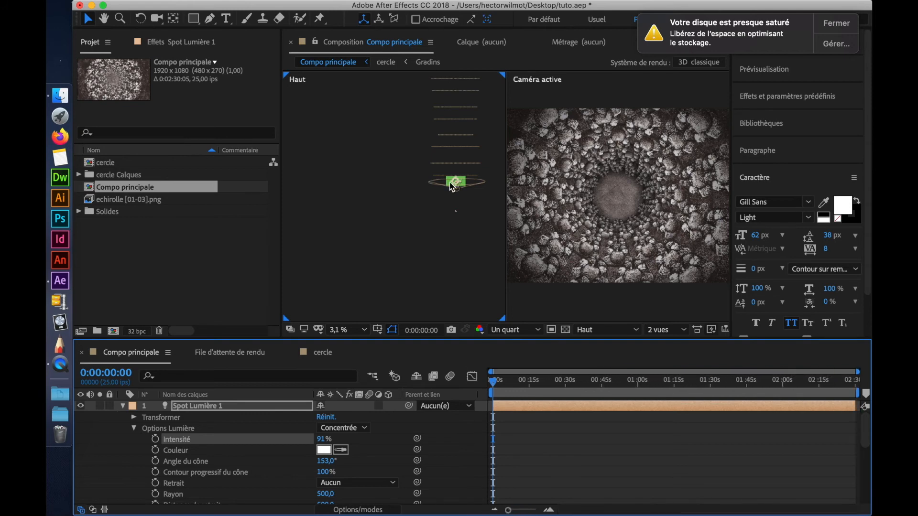
click(123, 406)
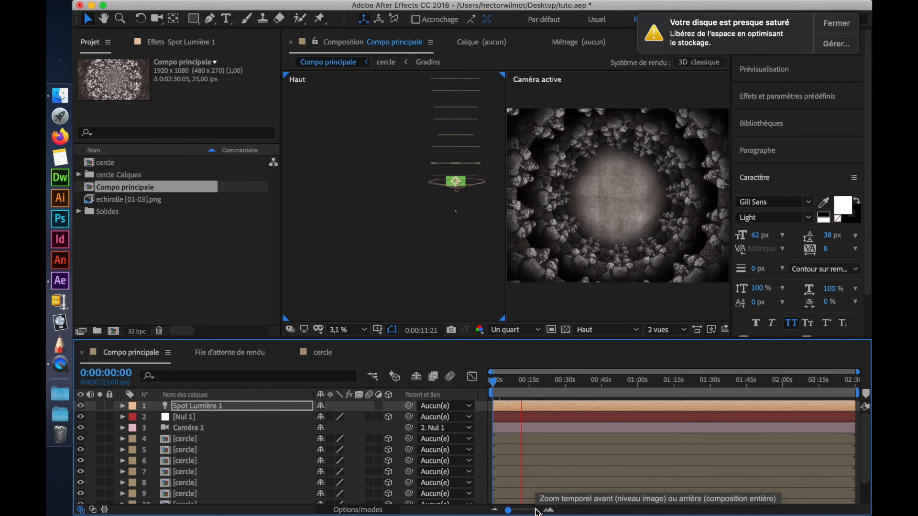
key(space)
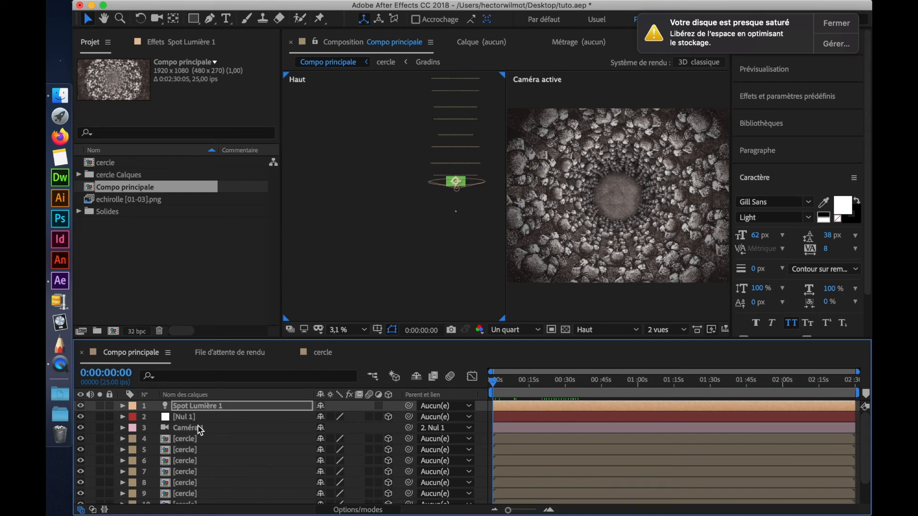
Animate the Rotation Z of Nul 1 with keyframes from 0° at 0:00:00:00 to 14° at 0:00:18:04
click(190, 418)
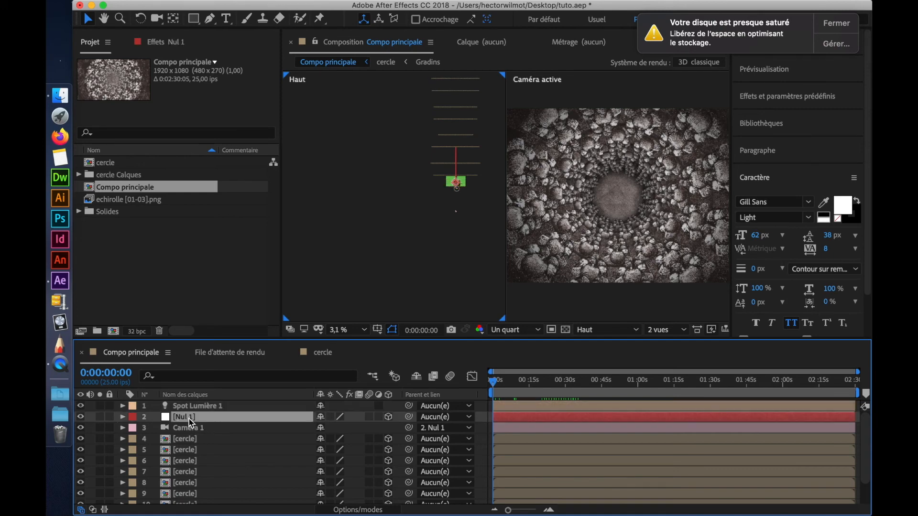
key(r)
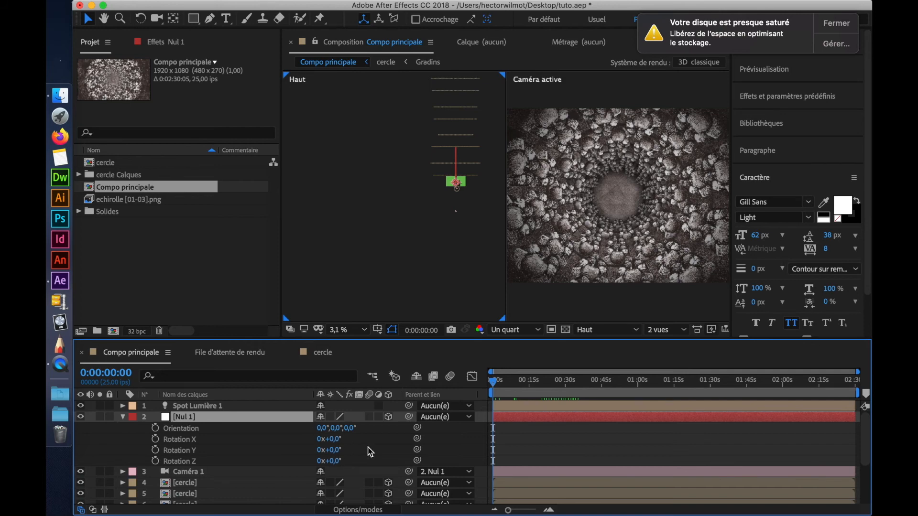
click(155, 461)
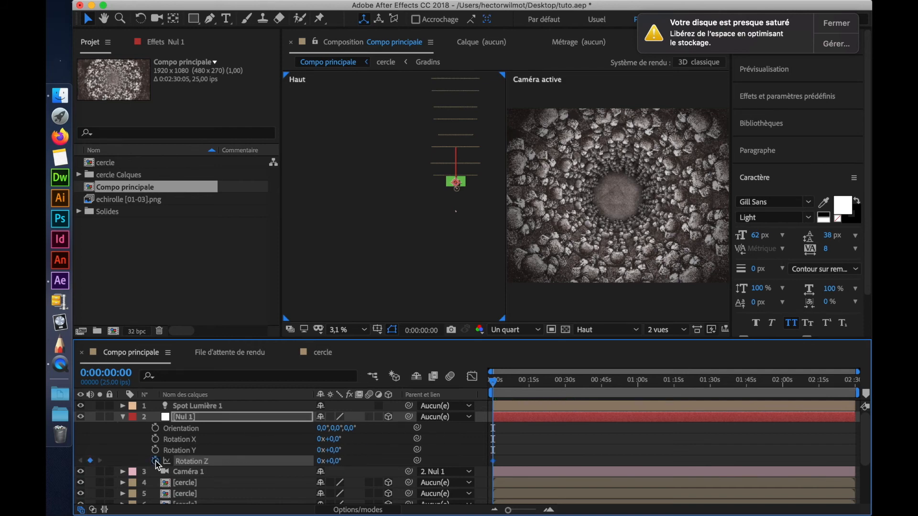
click(546, 385)
drag(546, 386, 543, 386)
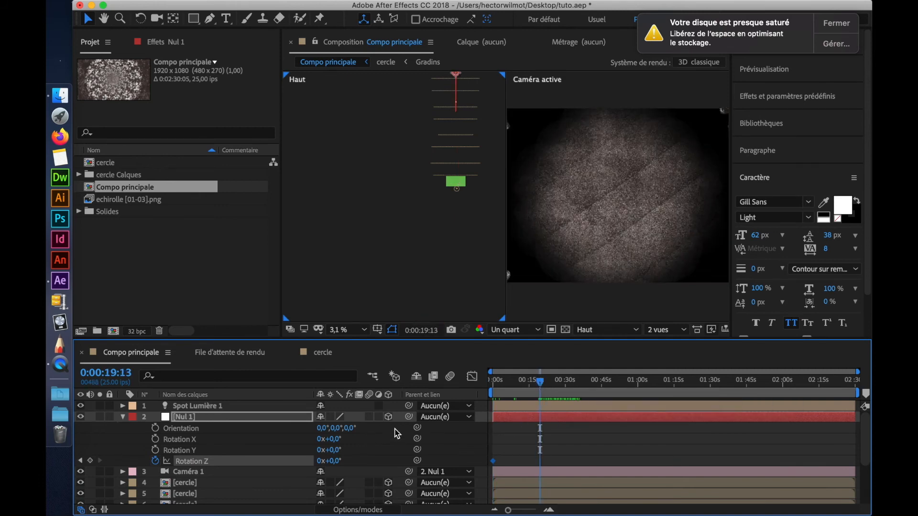
drag(541, 383, 536, 382)
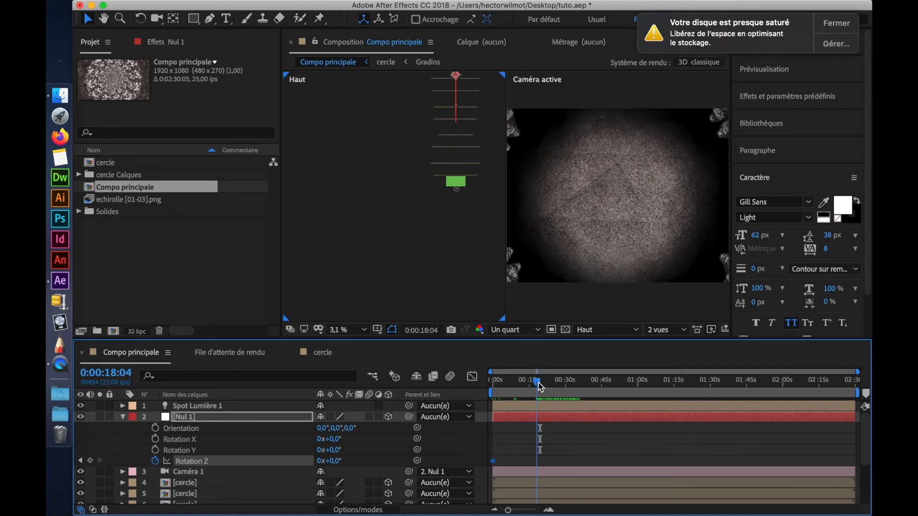
drag(332, 461, 340, 461)
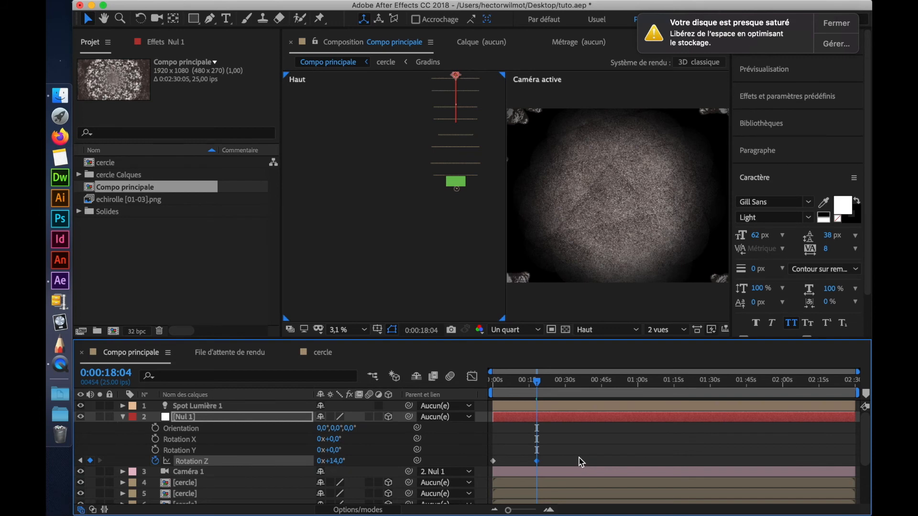
Ease the two Rotation Z keyframes of Nul 1 and preview the animation from the start
key(Home)
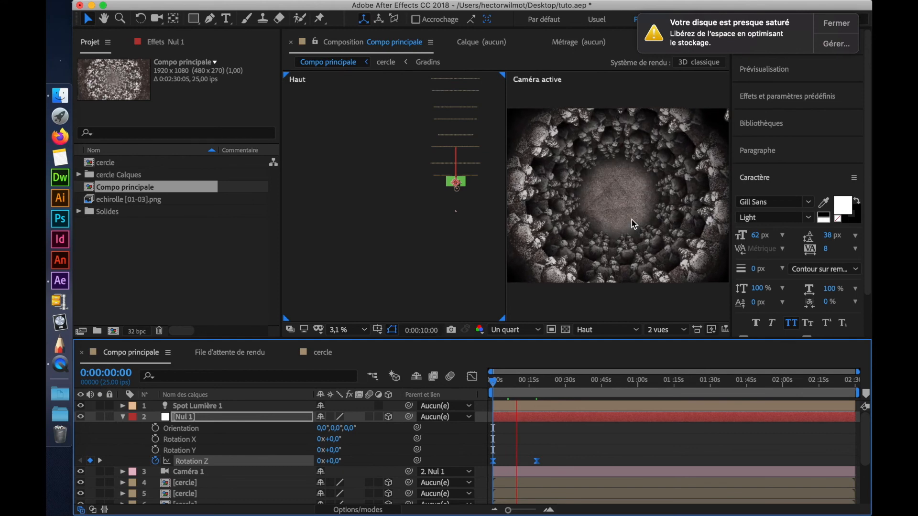
key(space)
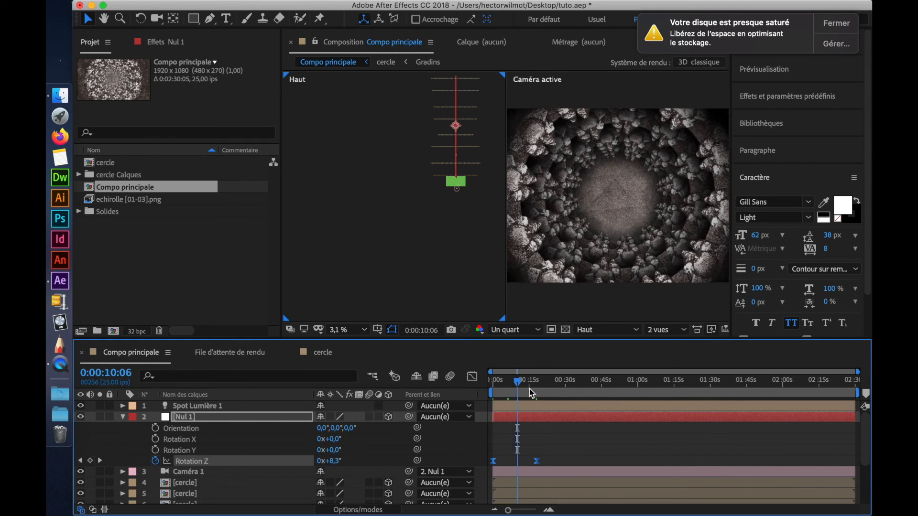
End the work area at about 0:00:19:18, just past the last rotation keyframe, and add Compo principale to the render queue
drag(858, 393, 544, 454)
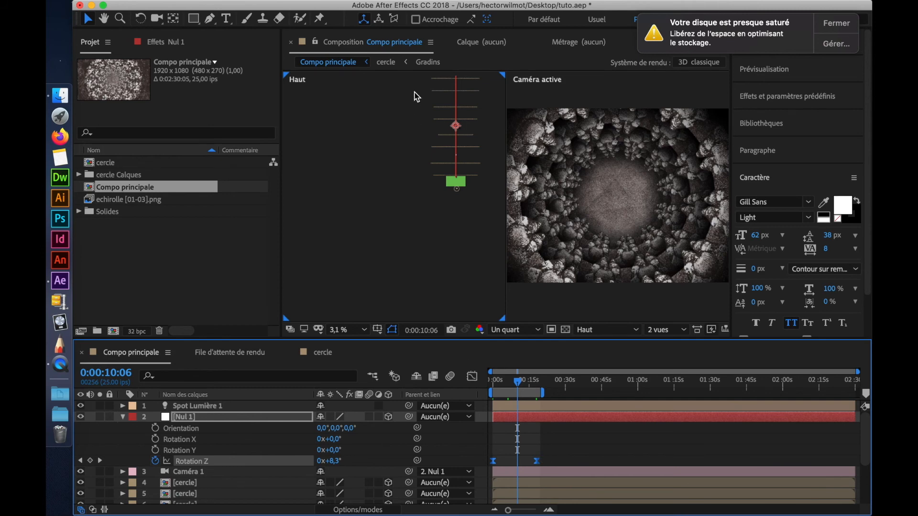
click(174, 7)
mouse_move(230, 207)
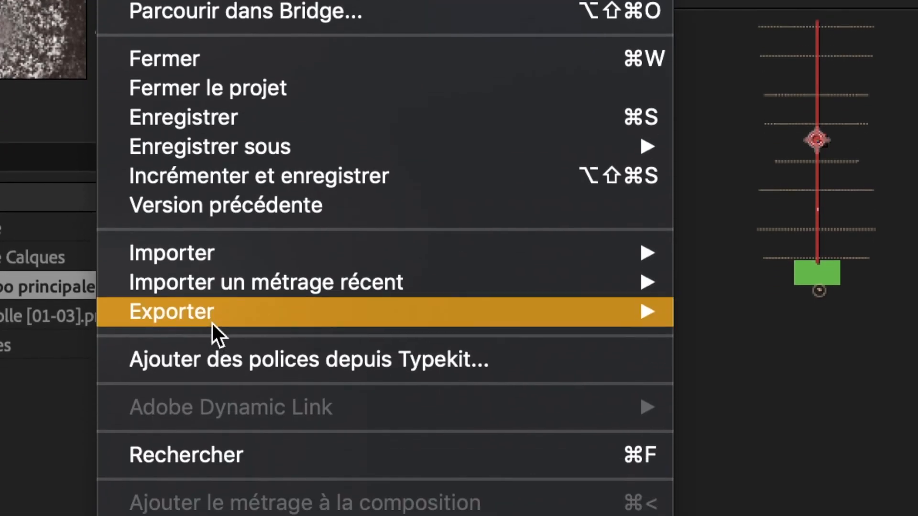
mouse_move(212, 323)
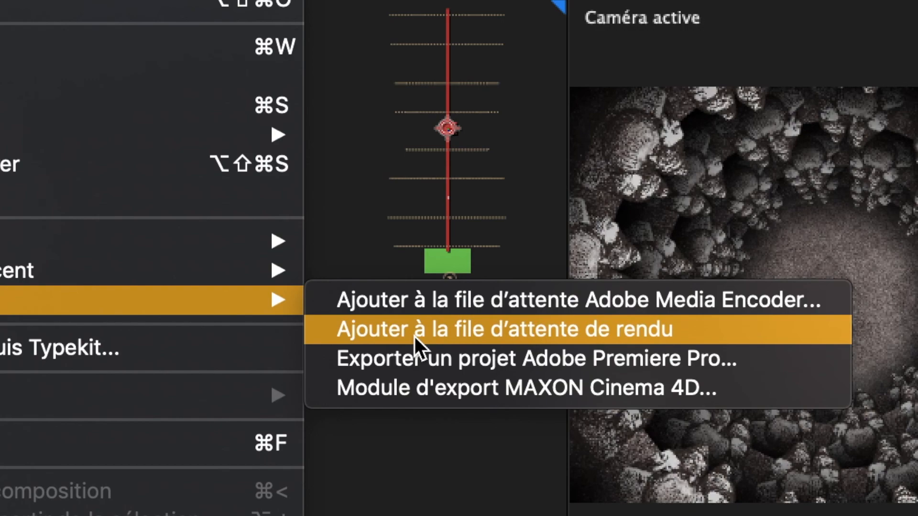
click(415, 337)
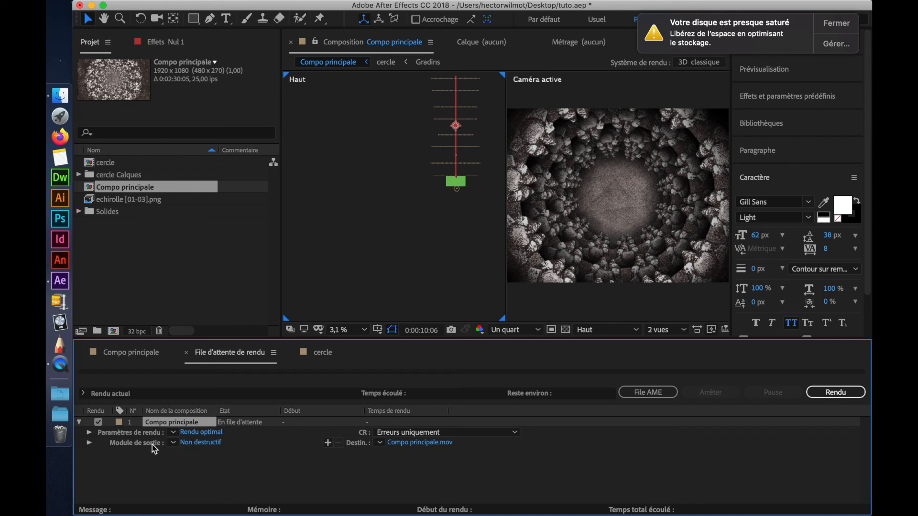
Set the QuickTime output module's video codec to Apple ProRes 422 (HQ) and accept the output module settings
click(206, 442)
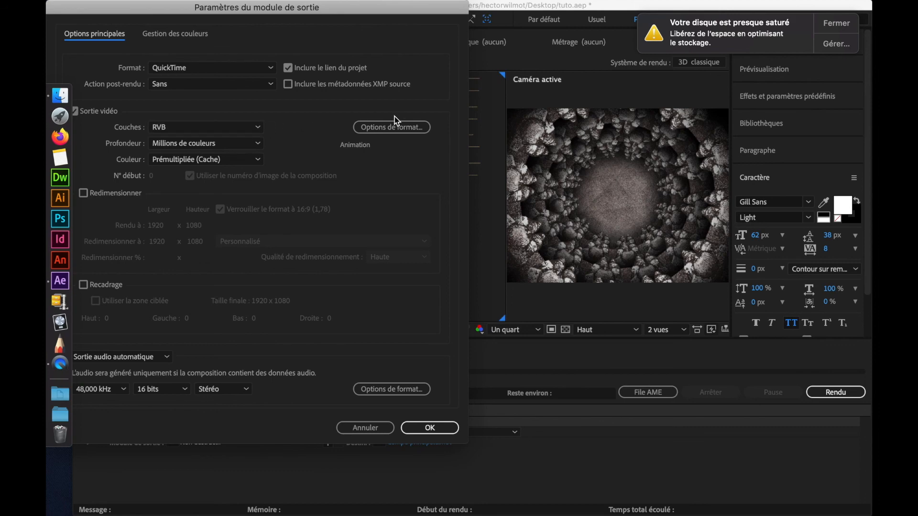
click(395, 128)
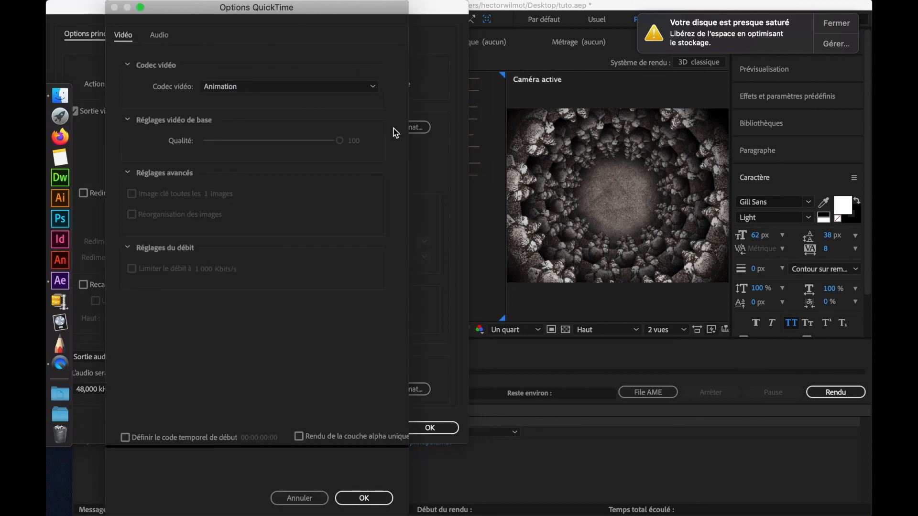
click(295, 91)
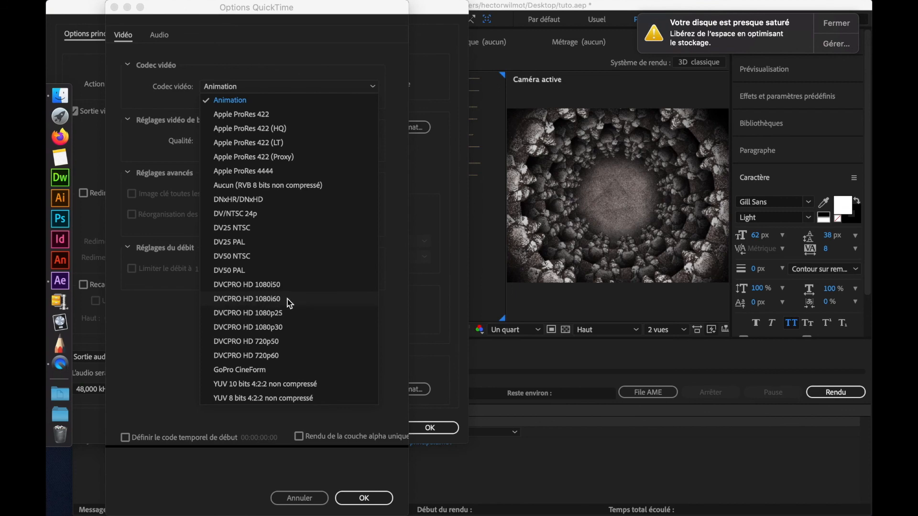
click(265, 130)
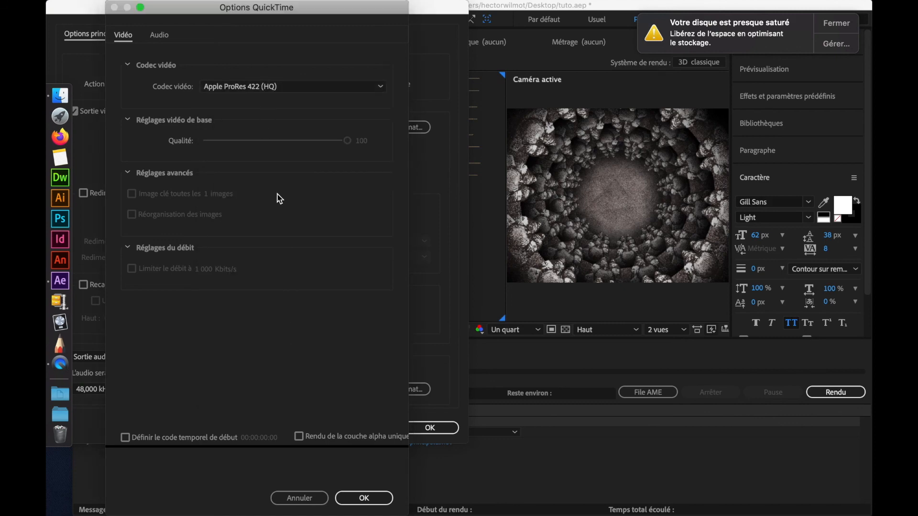
click(266, 88)
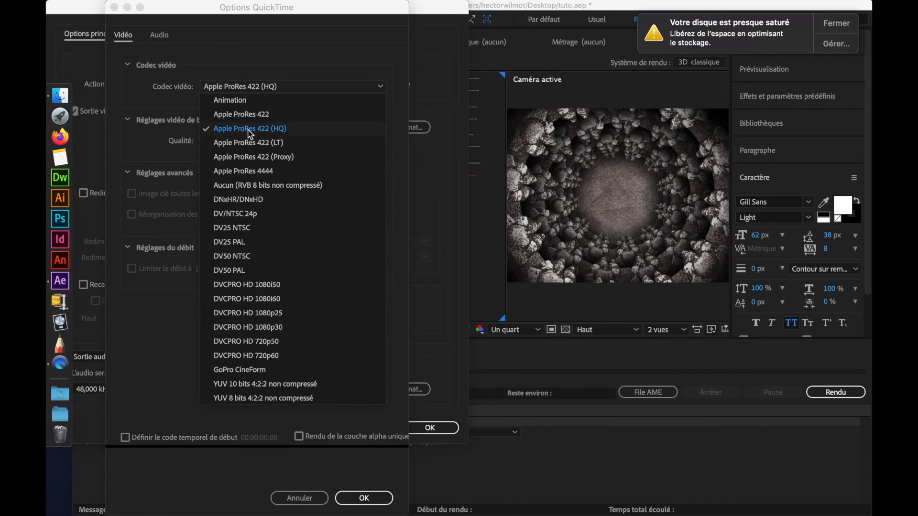
click(232, 127)
click(363, 498)
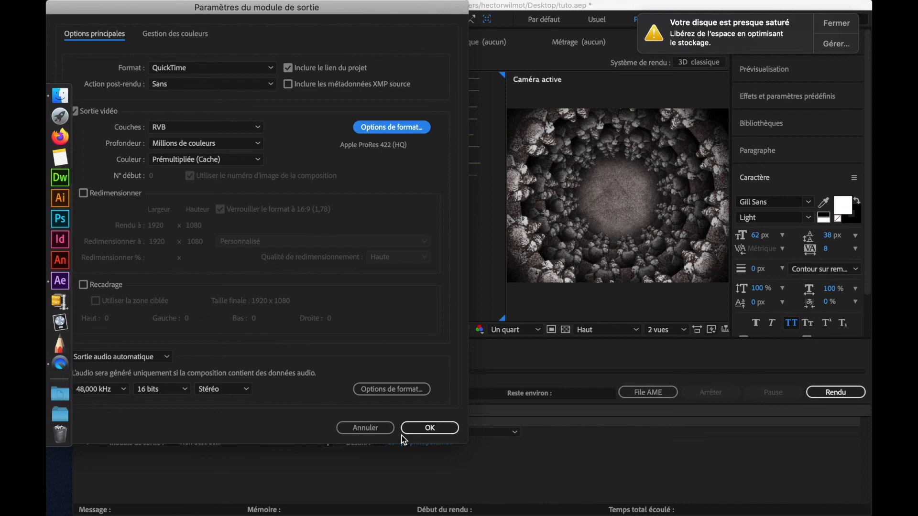
click(442, 429)
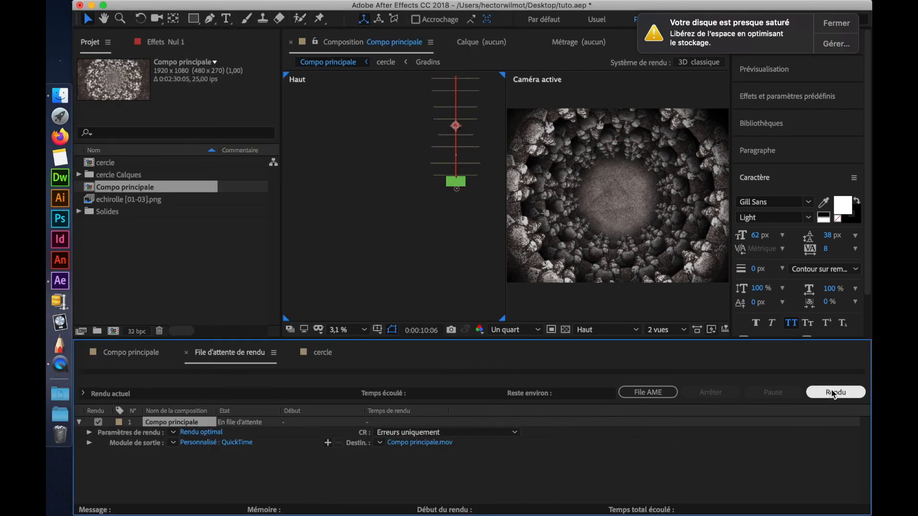
Set the output destination to Compo principale.mov in the Bureau folder and start the render
click(420, 442)
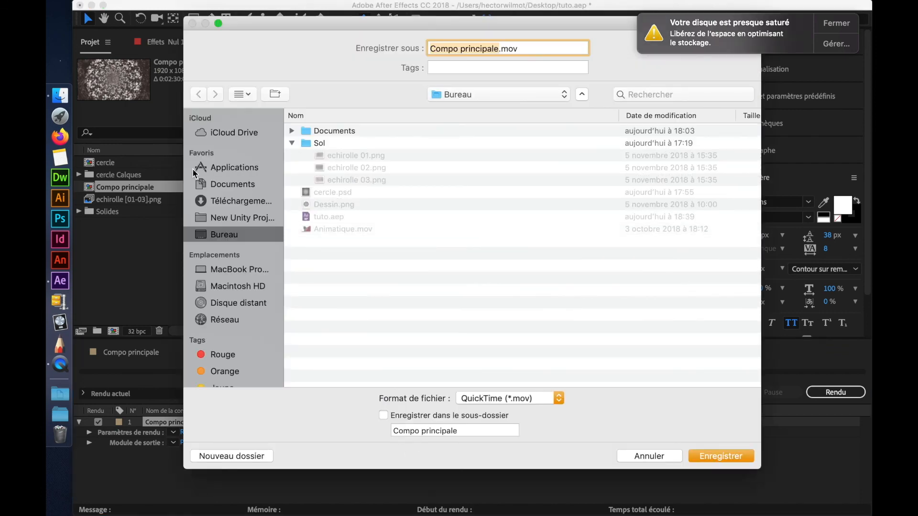
click(718, 457)
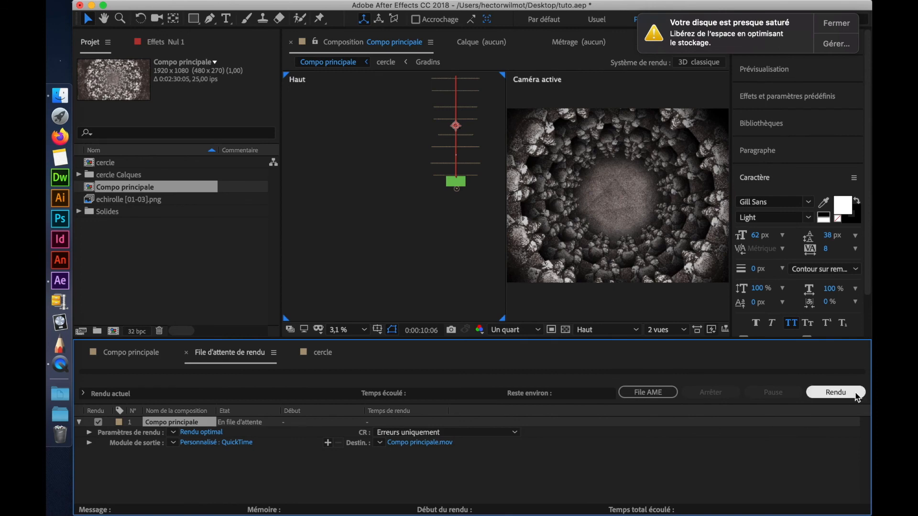
click(835, 392)
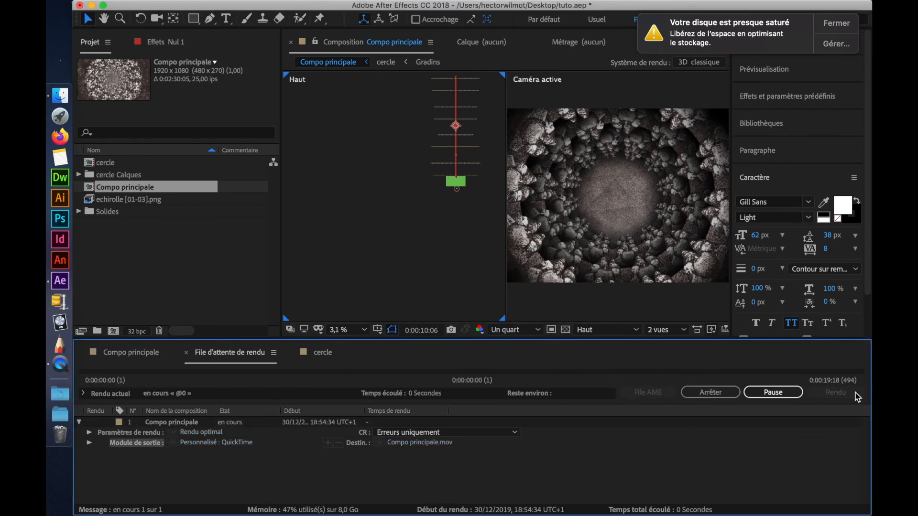